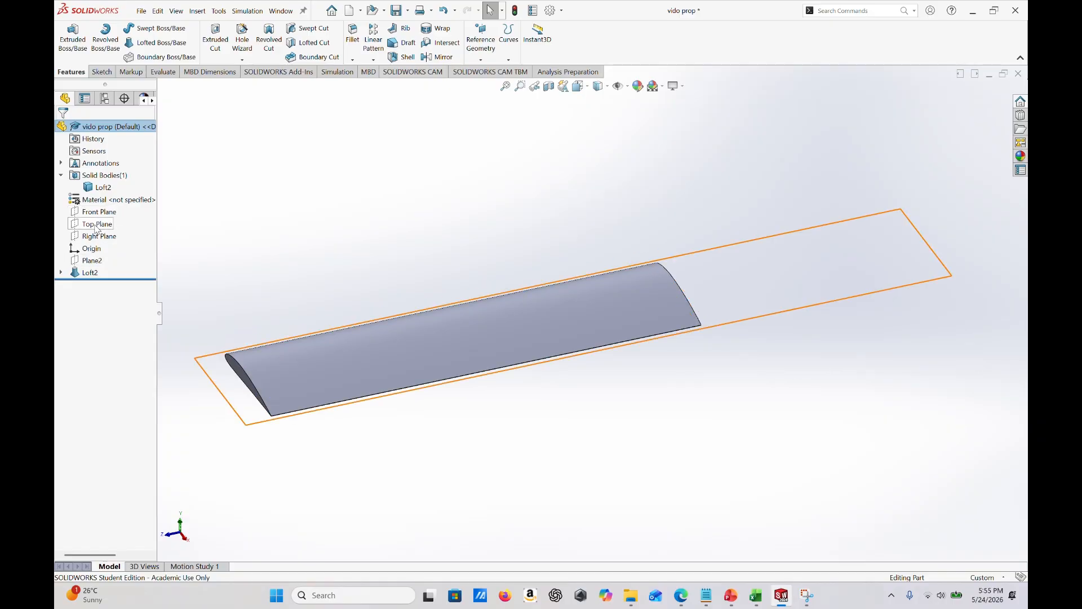
- Show the Front Plane at the end of the lofted blade
right_click(99, 217)
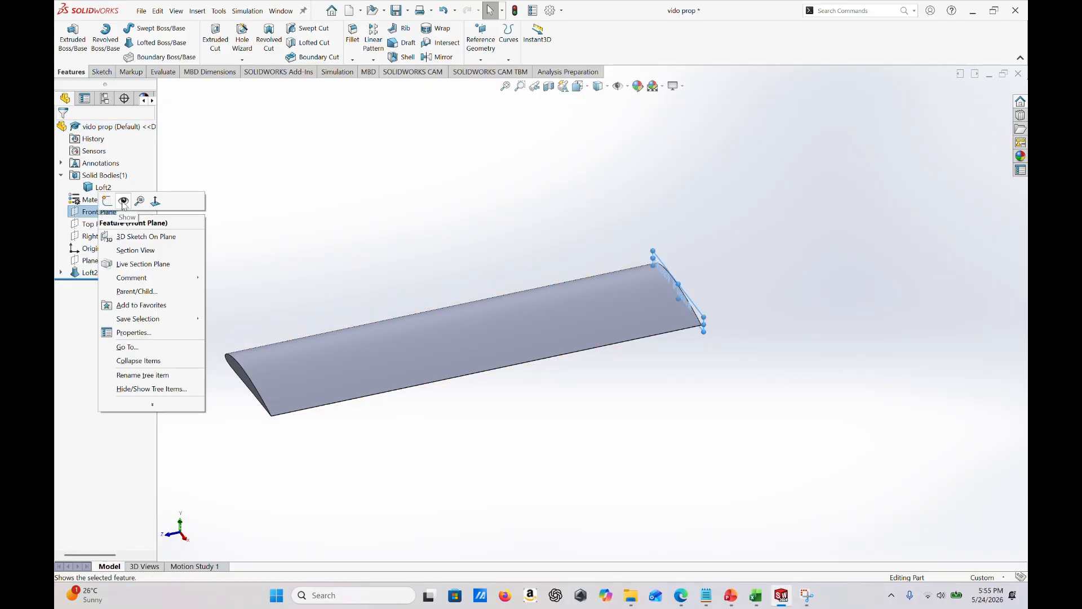
key("Escape")
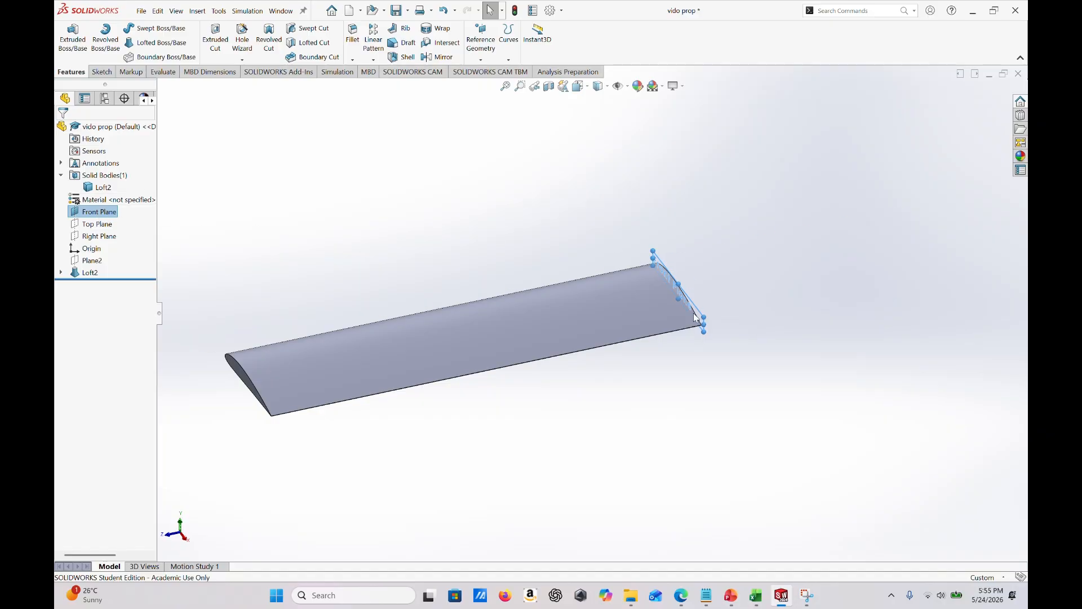
mouse_move(712, 316)
middle_mouse_down()
mouse_move(736, 276)
mouse_move(699, 300)
middle_mouse_up()
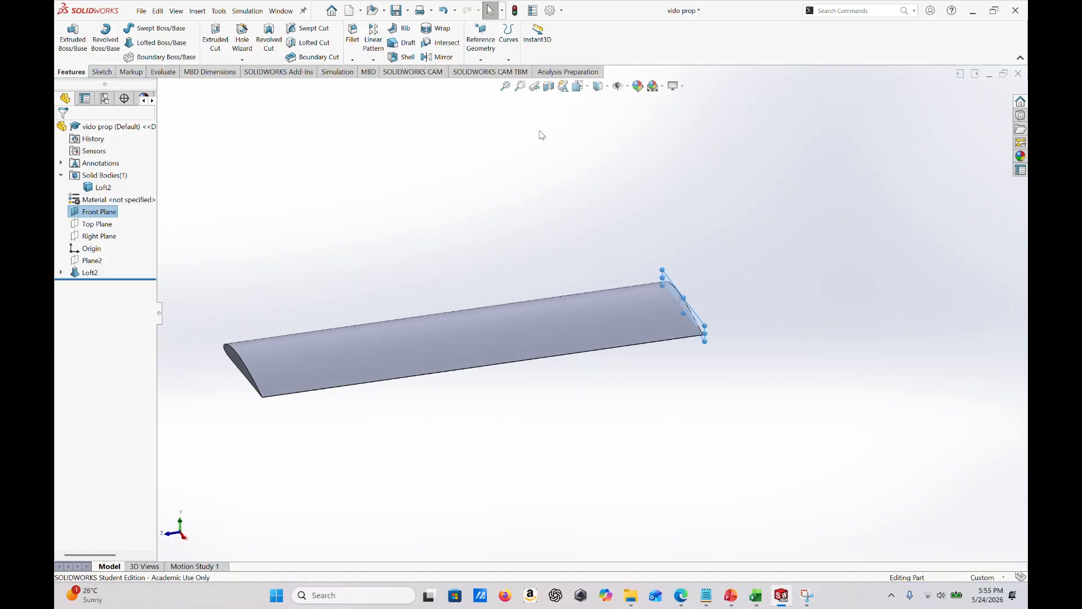
- Create a reference plane offset 17.42 mm from the Front Plane, flipped to the side away from the blade
left_click(476, 56)
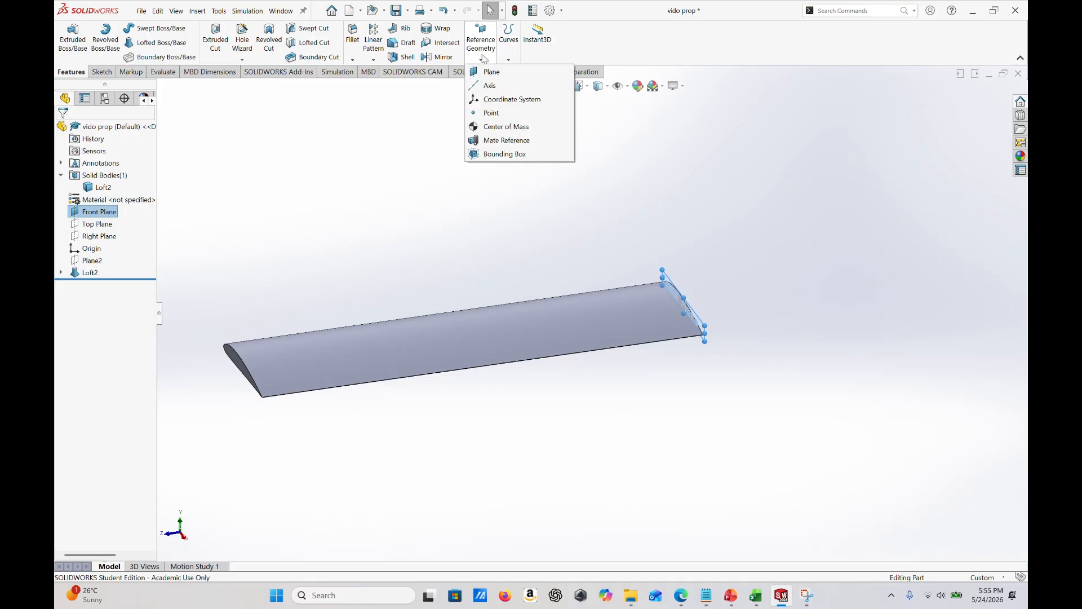
left_click(489, 75)
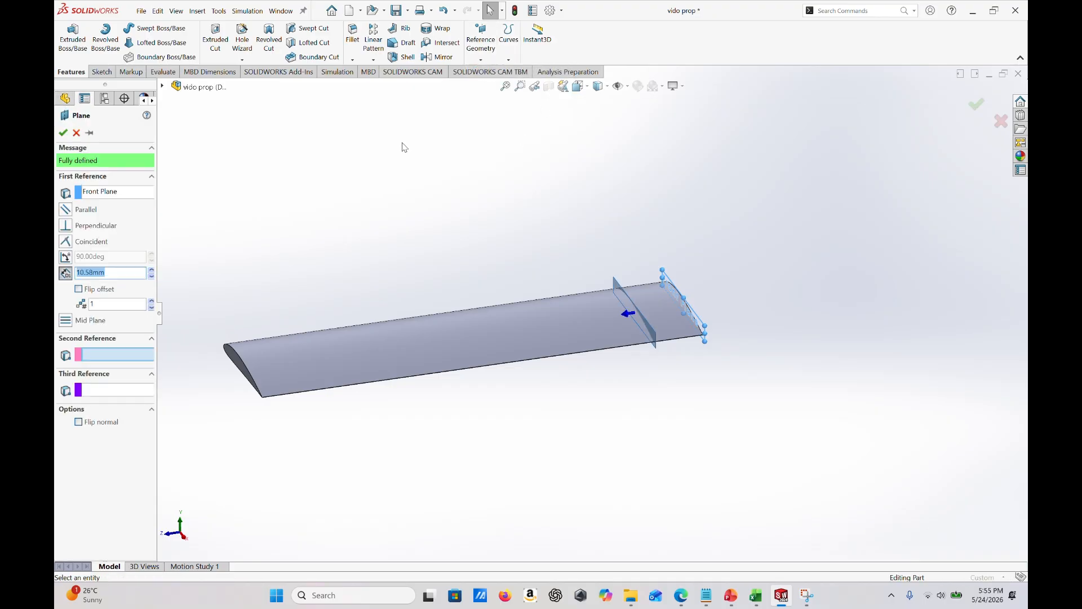
middle_click_drag(787, 330, 795, 384)
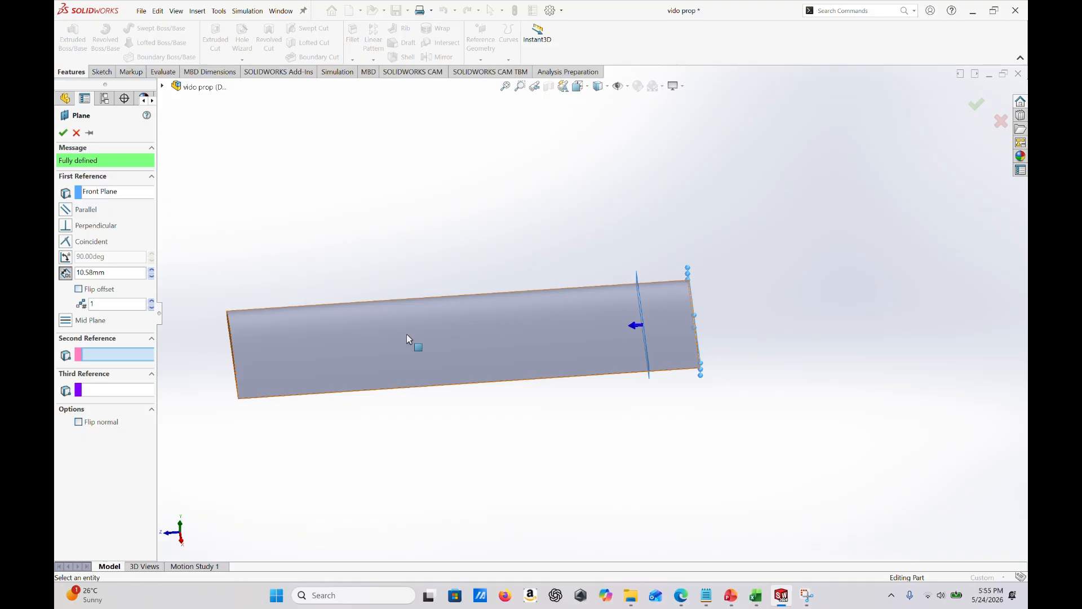
left_click(79, 290)
middle_click_drag(789, 345, 783, 373)
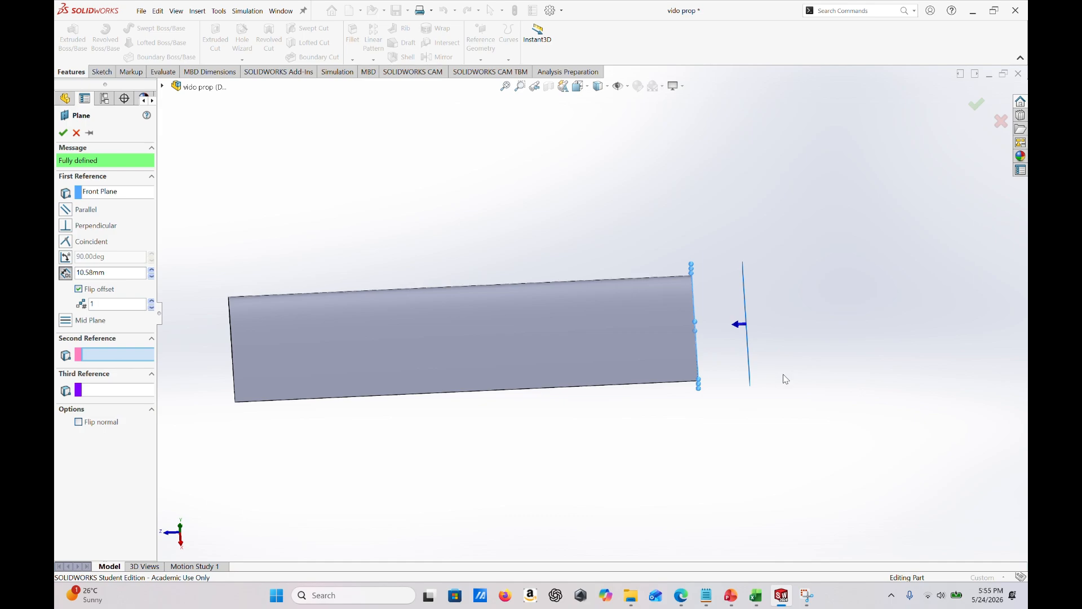
double_click(106, 273)
type("17.42")
key("Return")
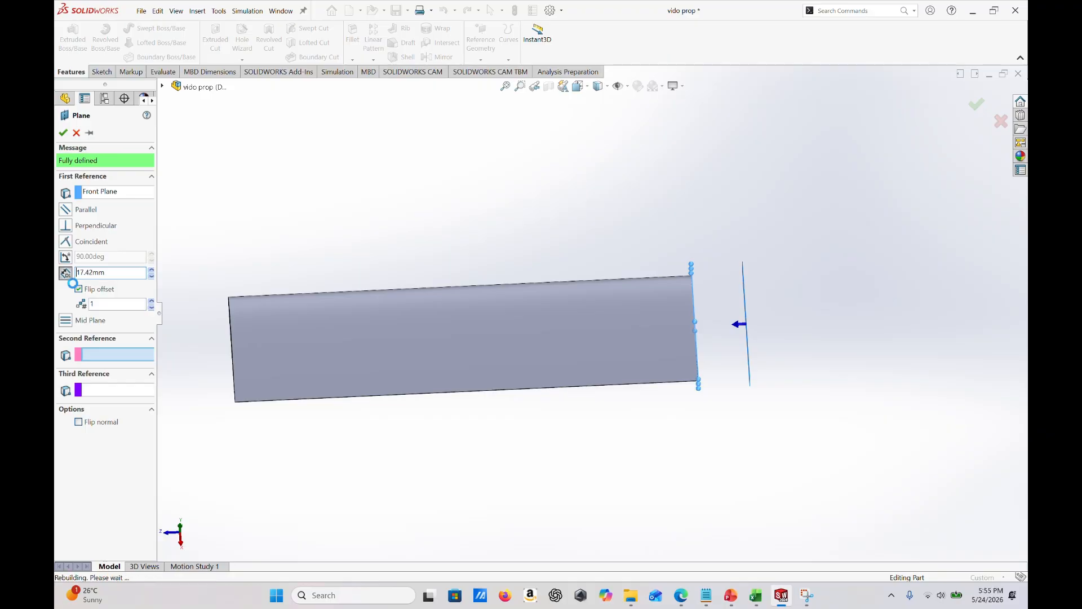
middle_click_drag(712, 354, 792, 350)
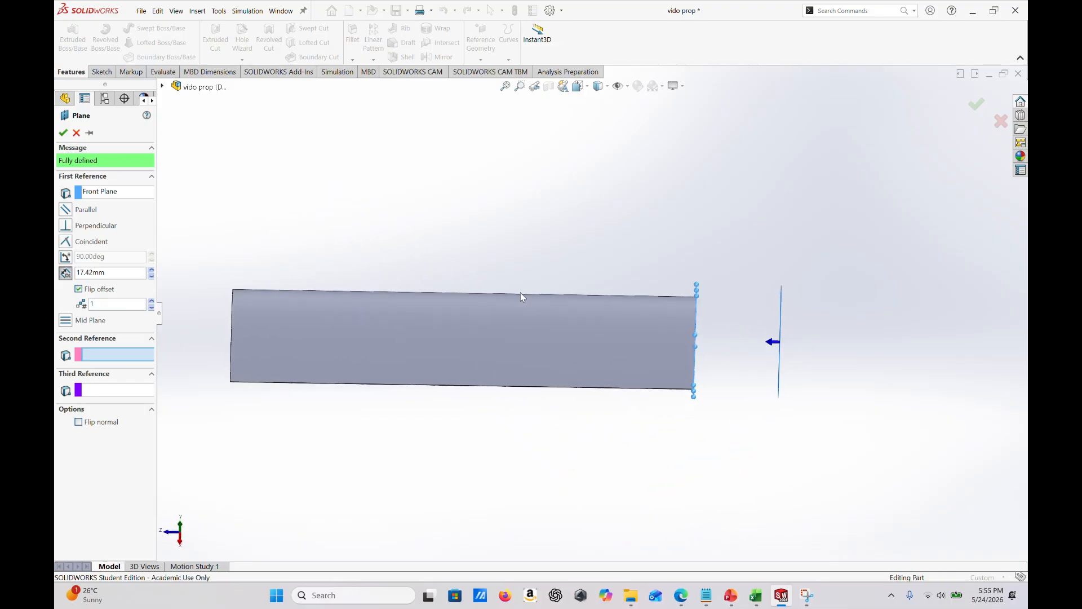
left_click(64, 134)
- Create another reference plane offset 10.58 mm from Plane7, with the offset flipped away from the blade
middle_click_drag(416, 373, 564, 316)
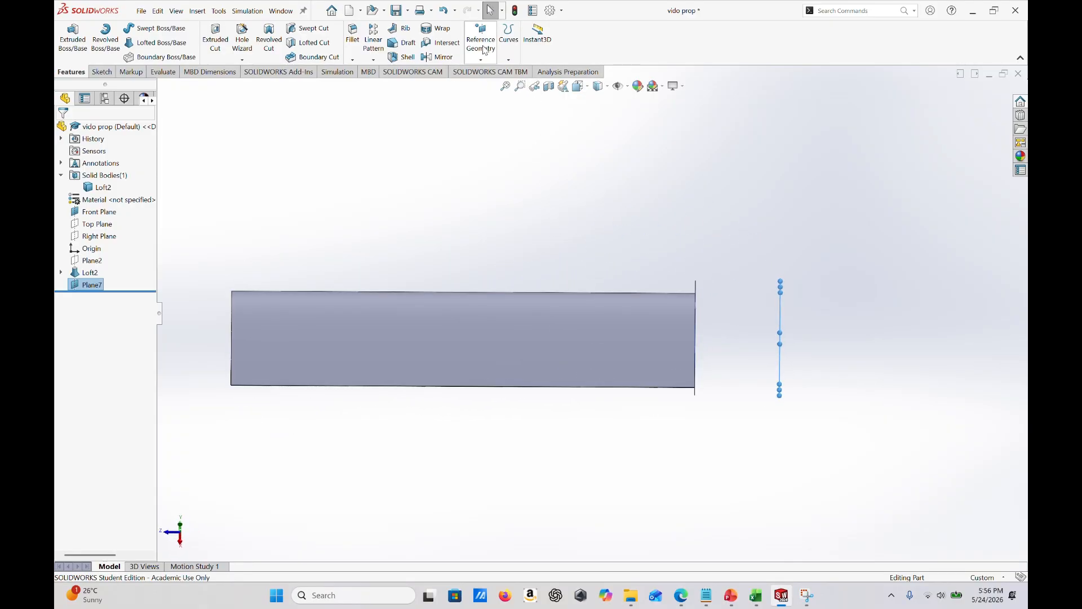
left_click(485, 51)
left_click(490, 70)
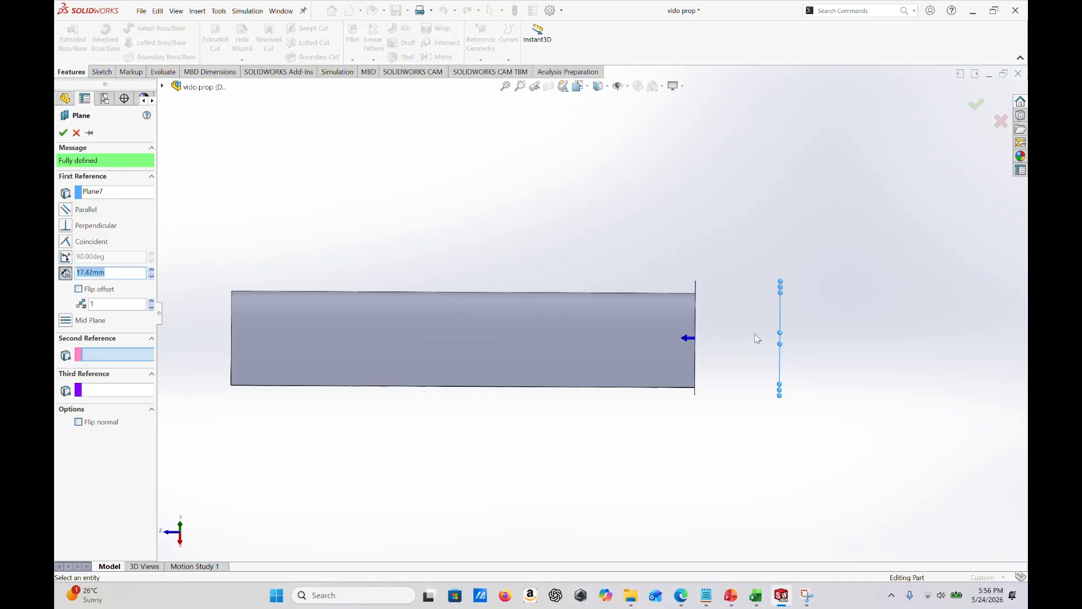
middle_click_drag(755, 335, 675, 265)
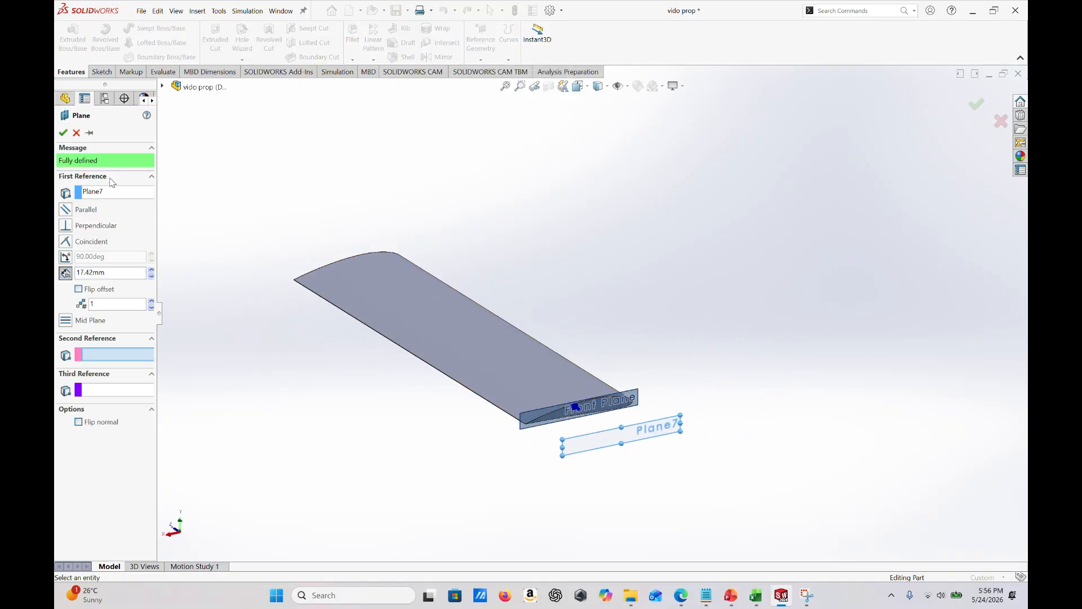
left_click(93, 192)
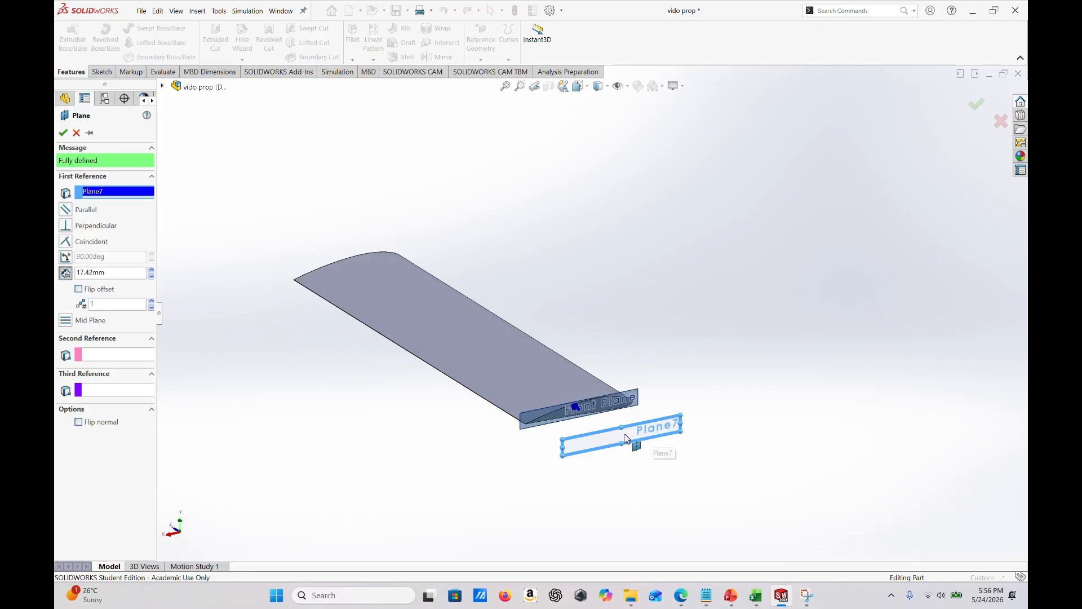
left_click(79, 289)
middle_click_drag(694, 485, 771, 556)
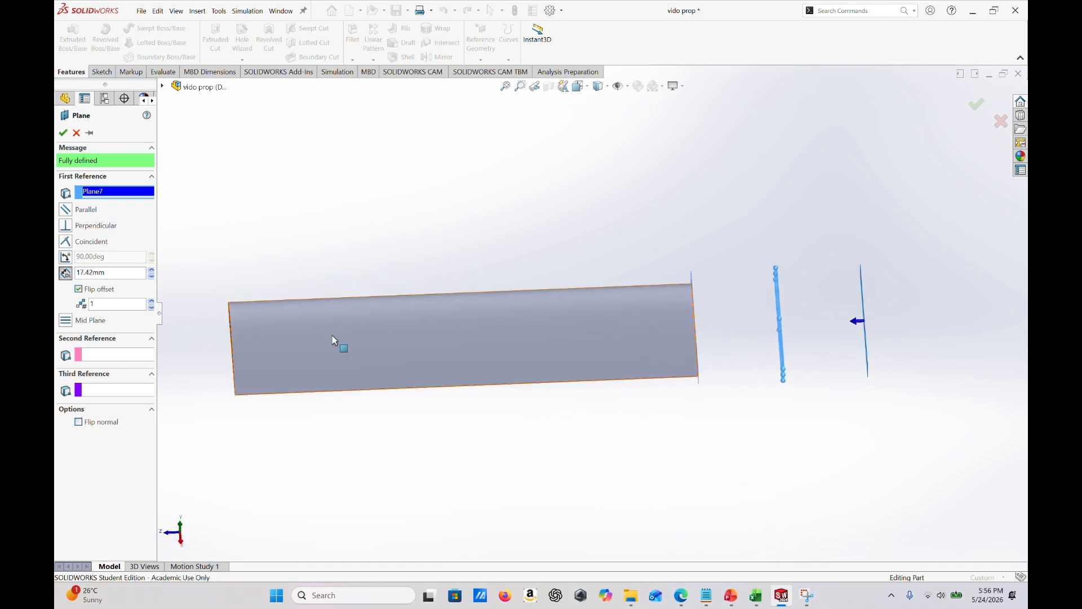
double_click(118, 273)
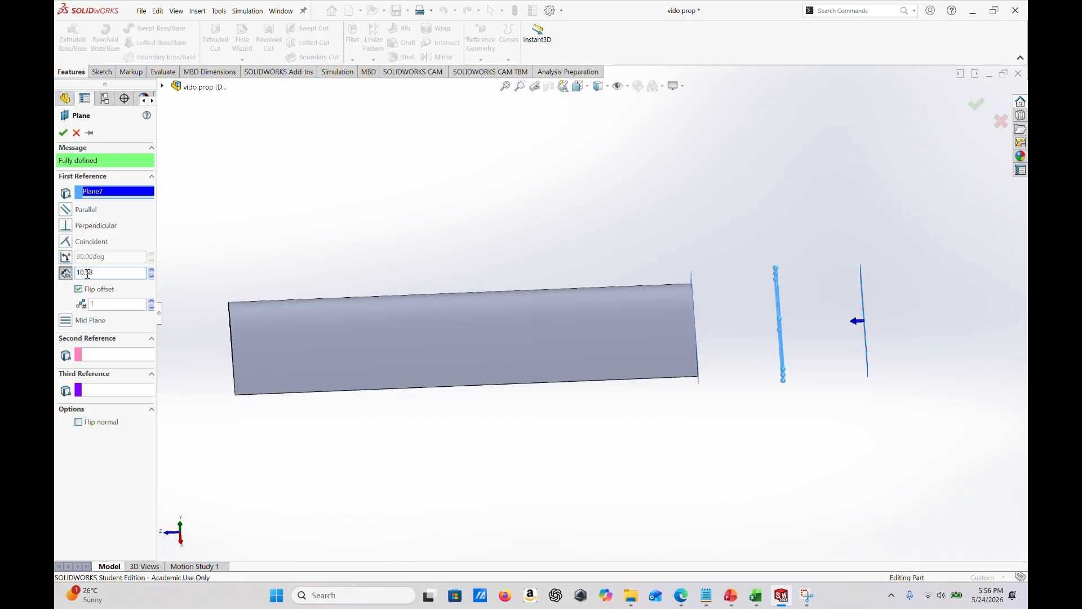
left_click(63, 133)
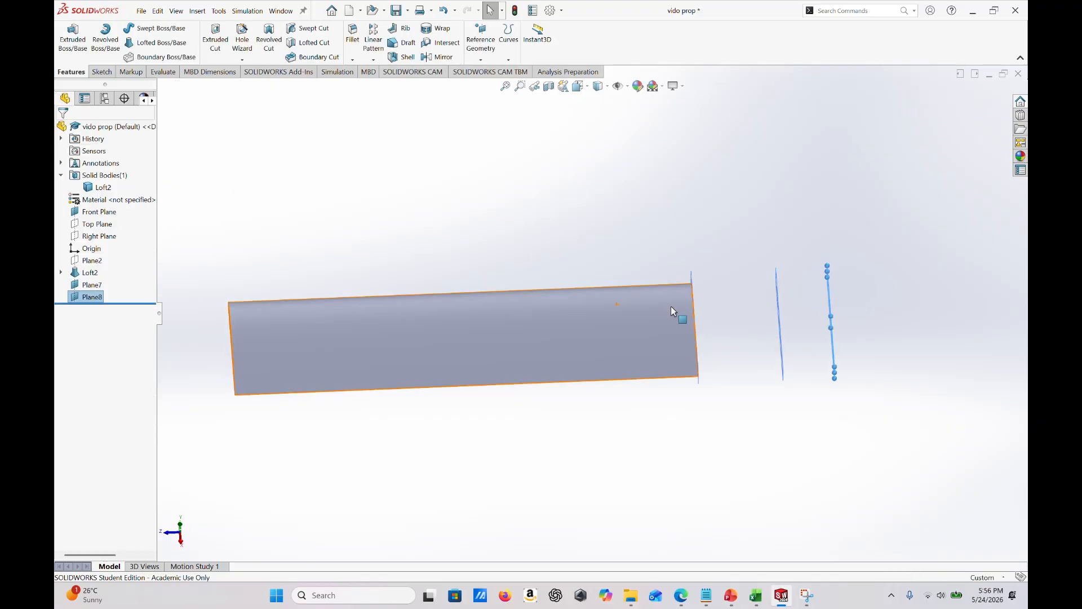
- Show Sketch5, the airfoil profile on the Front Plane that belongs to Loft2
middle_click_drag(802, 327, 829, 260)
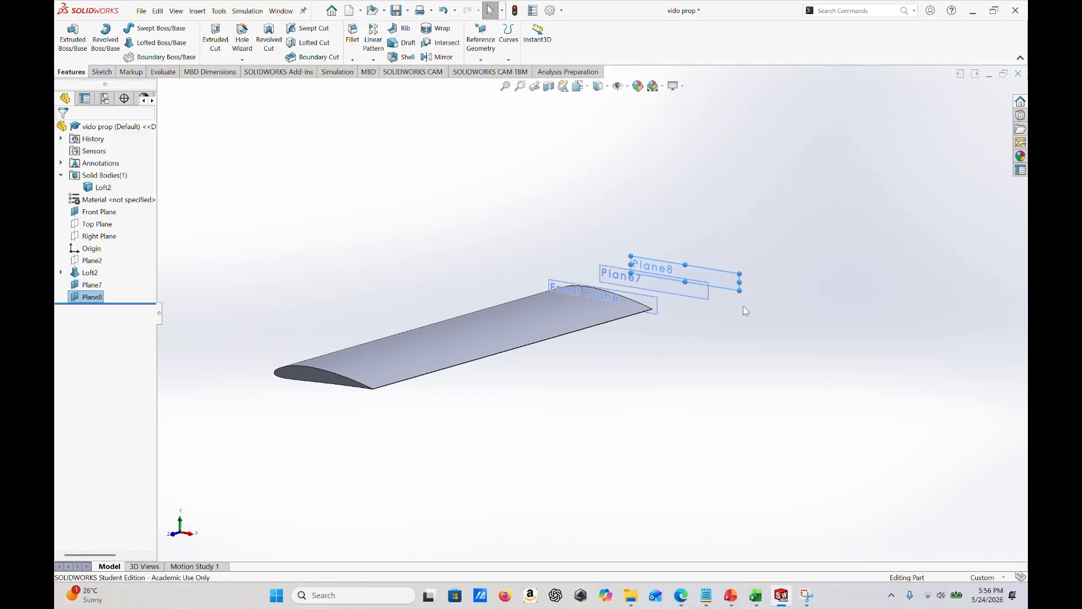
mouse_move(746, 311)
middle_mouse_down()
mouse_move(780, 295)
mouse_move(811, 316)
mouse_move(749, 307)
middle_mouse_up()
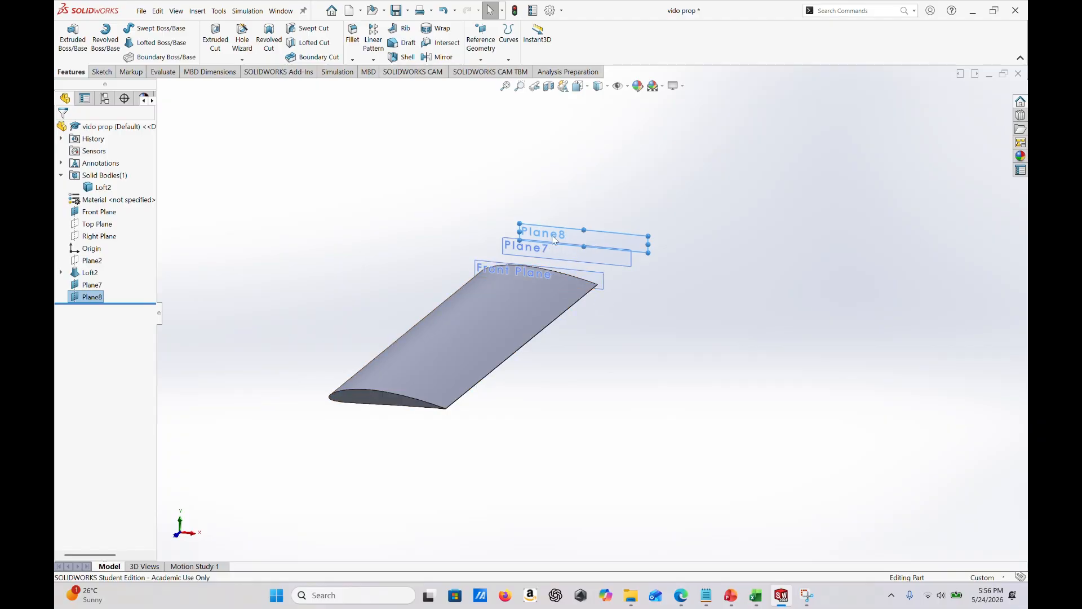
middle_click_drag(634, 370, 646, 369)
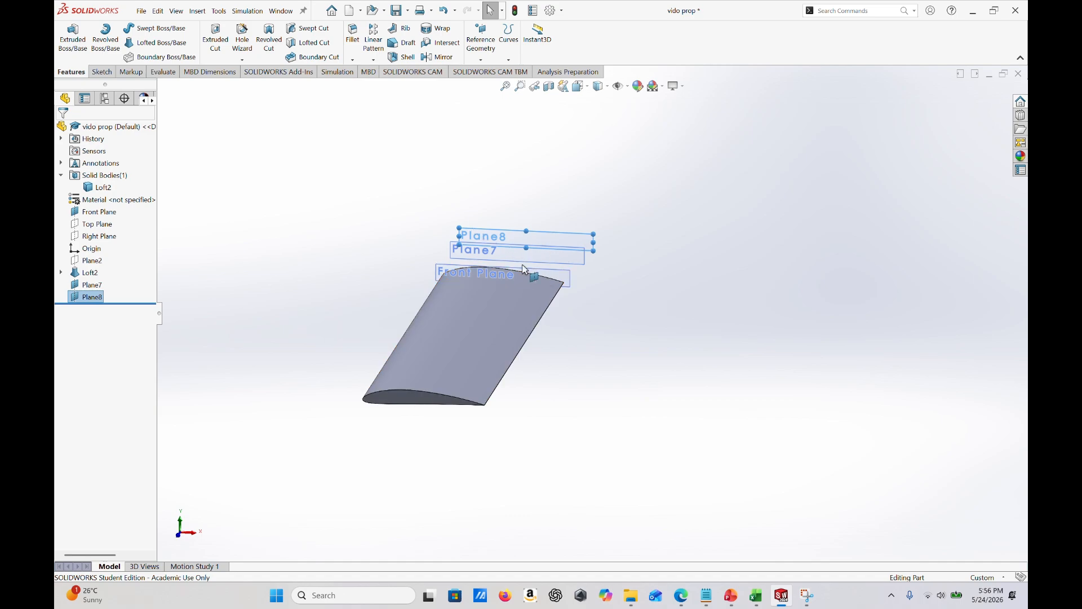
left_click(62, 273)
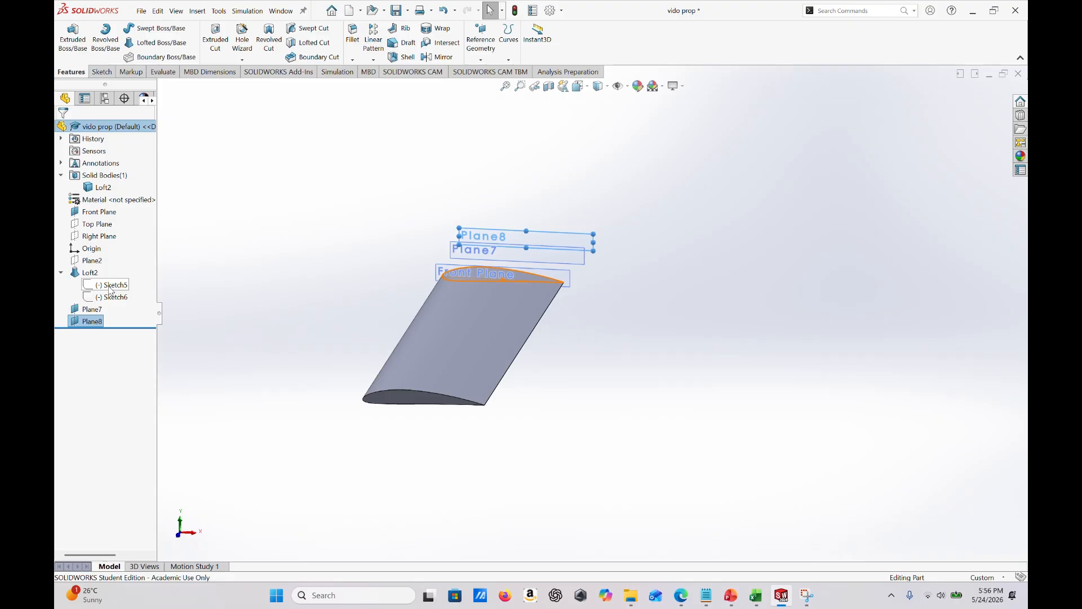
right_click(111, 289)
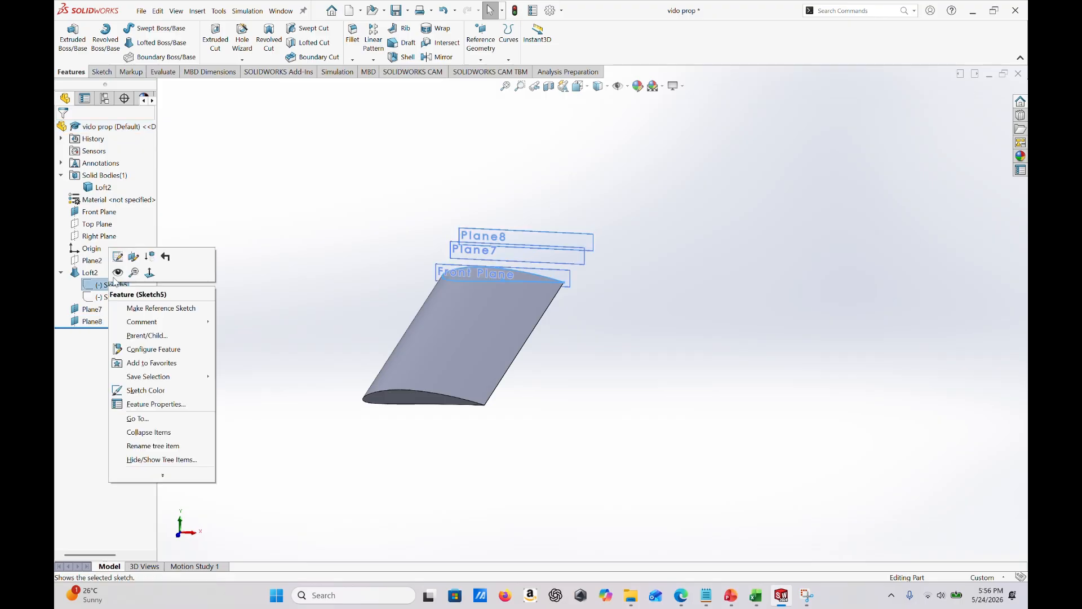
left_click(119, 274)
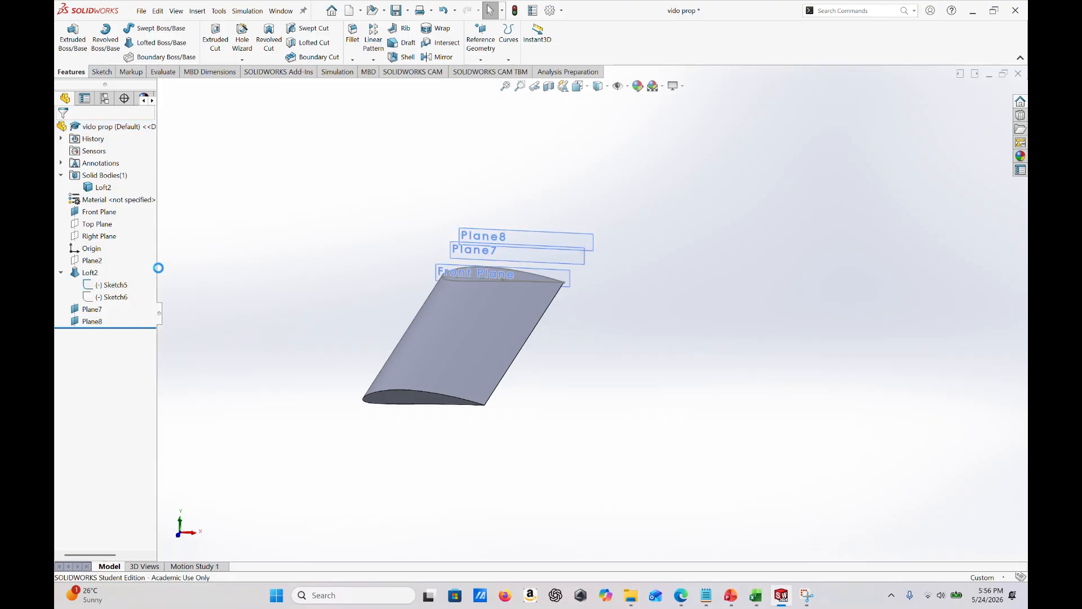
- Open the airfoil profile Sketch5 on the Front Plane for editing
scroll(462, 285, "down", 4)
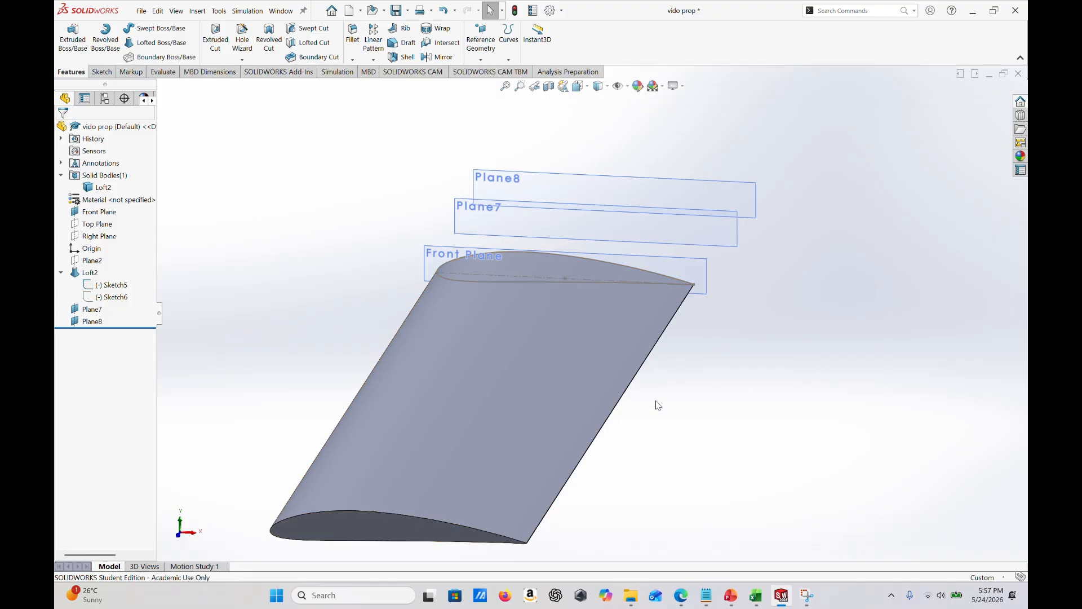
scroll(679, 355, "down", 5)
scroll(516, 244, "up", 2)
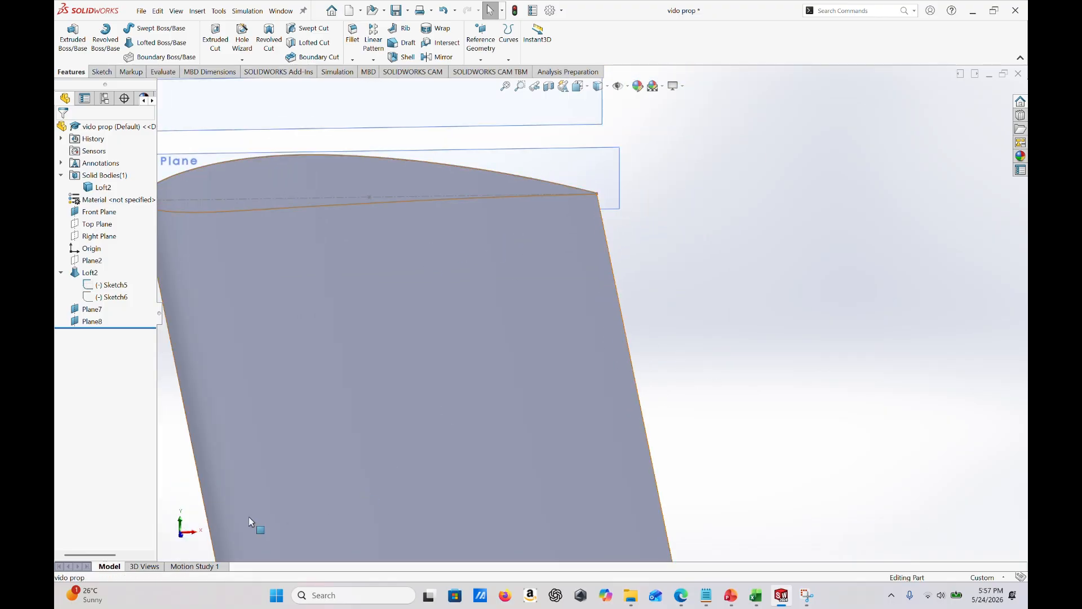
left_click(182, 538)
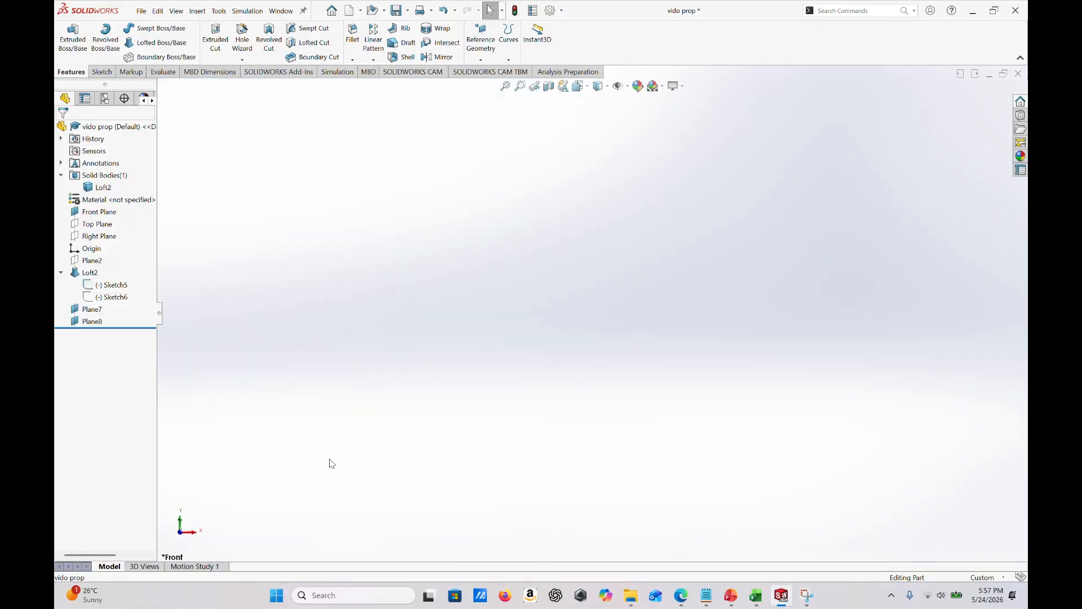
key("f")
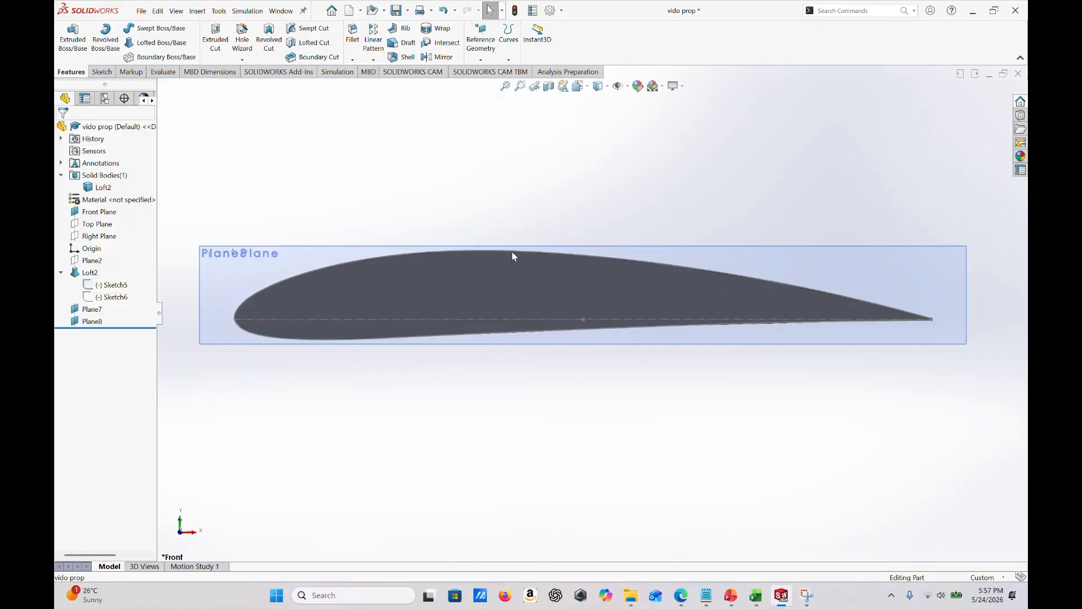
middle_click_drag(602, 385, 564, 368)
right_click(260, 256)
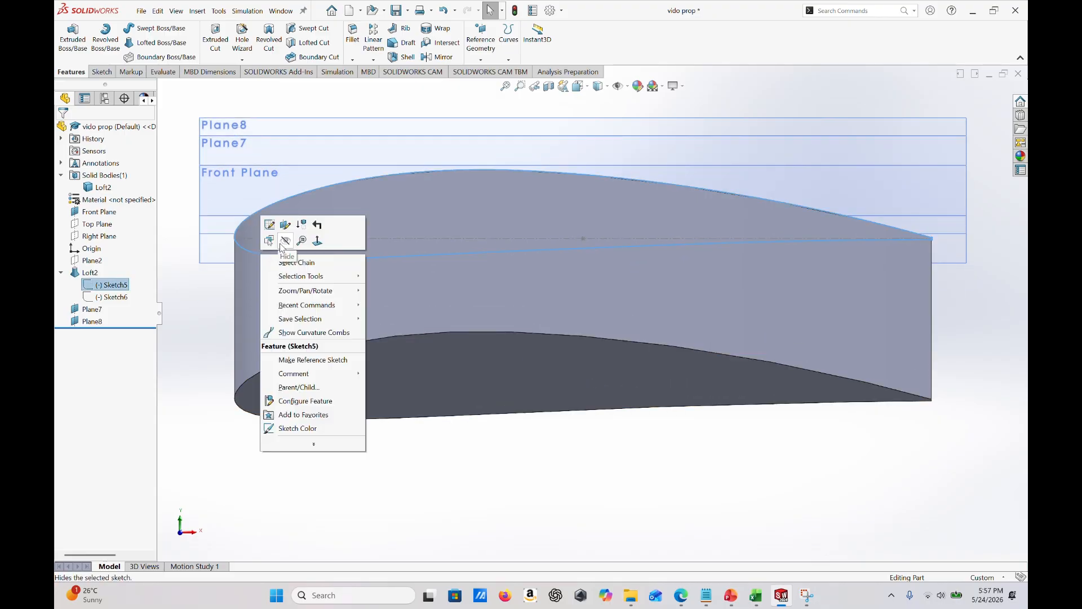
left_click(270, 226)
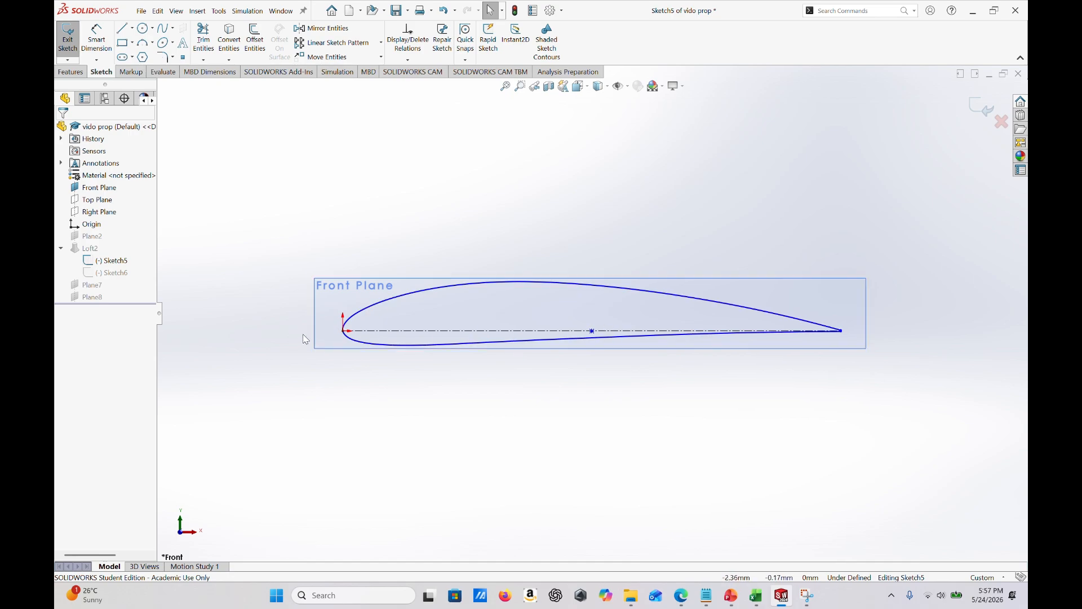
- Delete the airfoil's construction chord line and the reference point at its middle, accepting removal of the externally referenced point
scroll(299, 340, "down", 4)
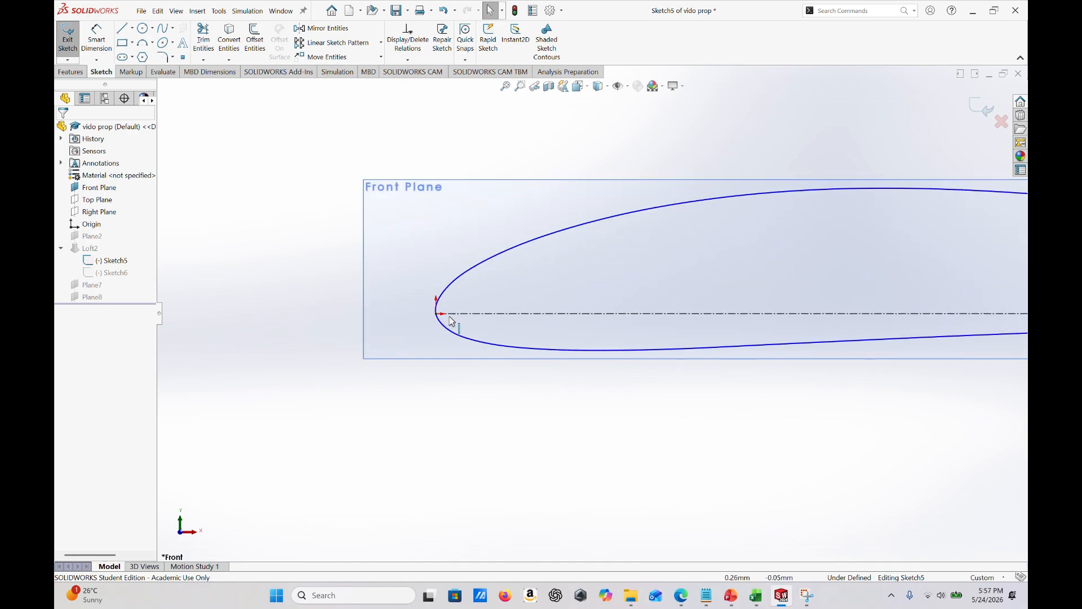
scroll(592, 313, "up", 4)
scroll(800, 305, "down", 5)
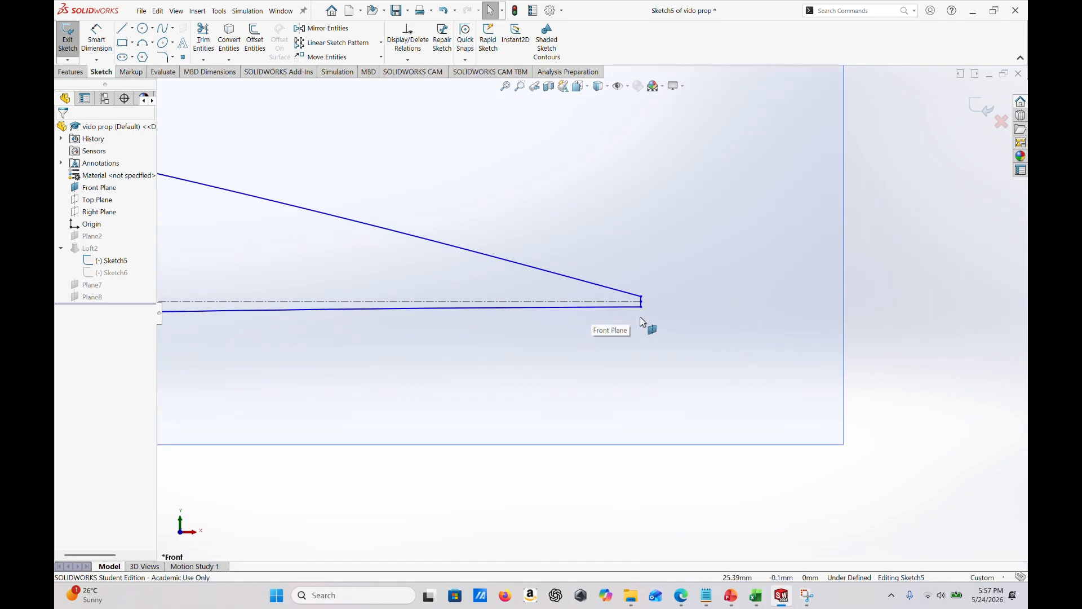
scroll(580, 355, "up", 5)
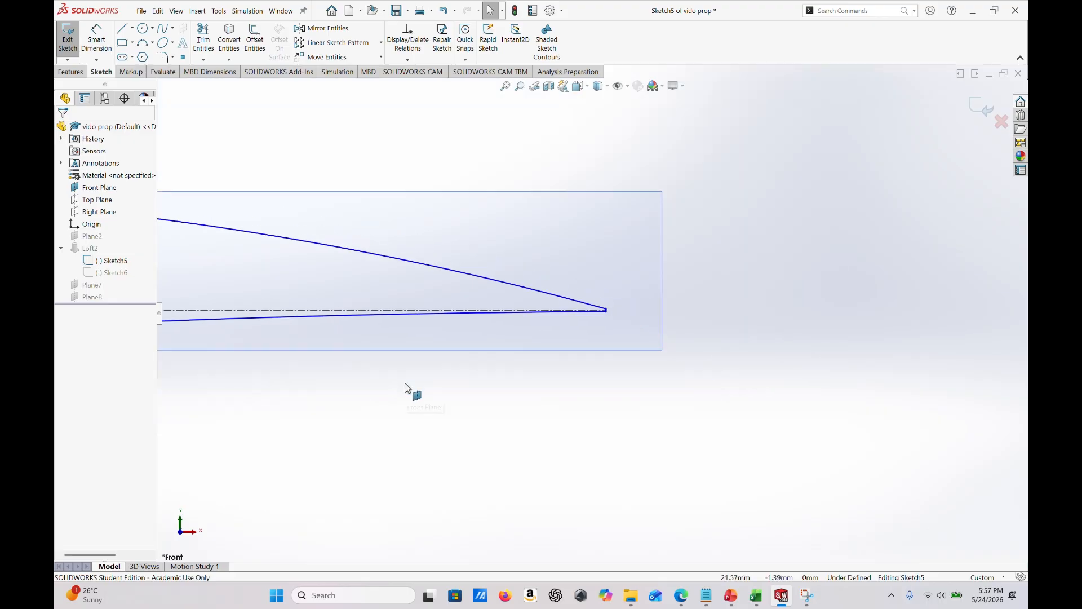
scroll(316, 330, "down", 2)
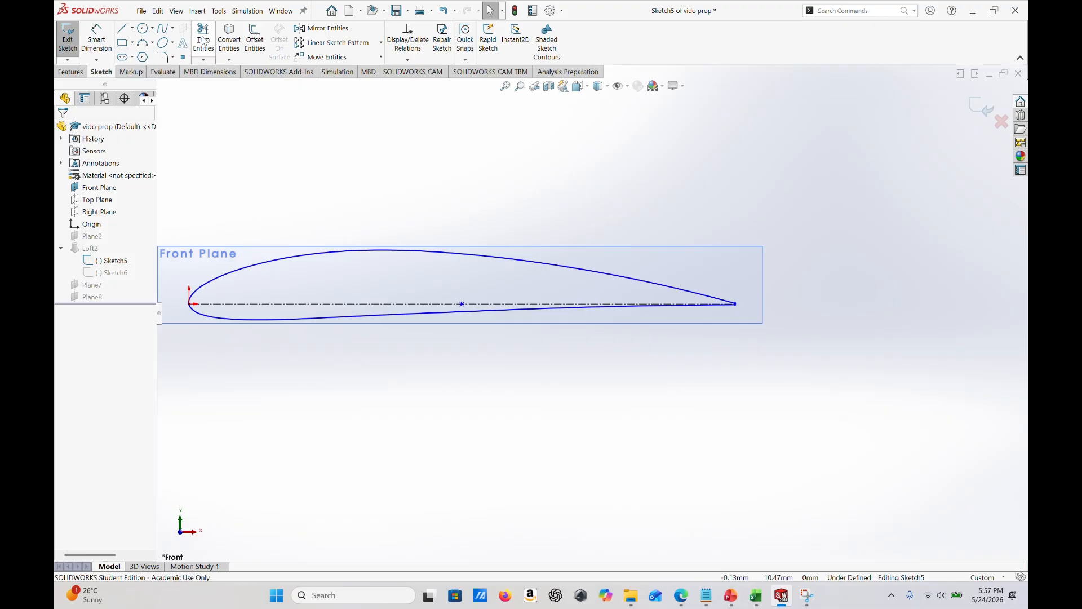
left_click(345, 305)
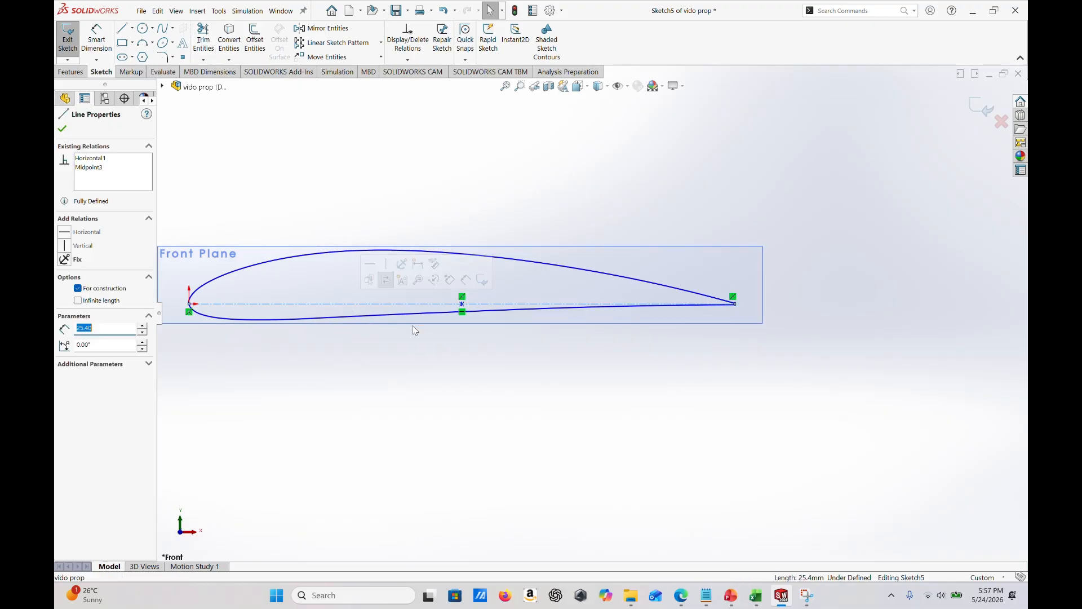
key("Delete")
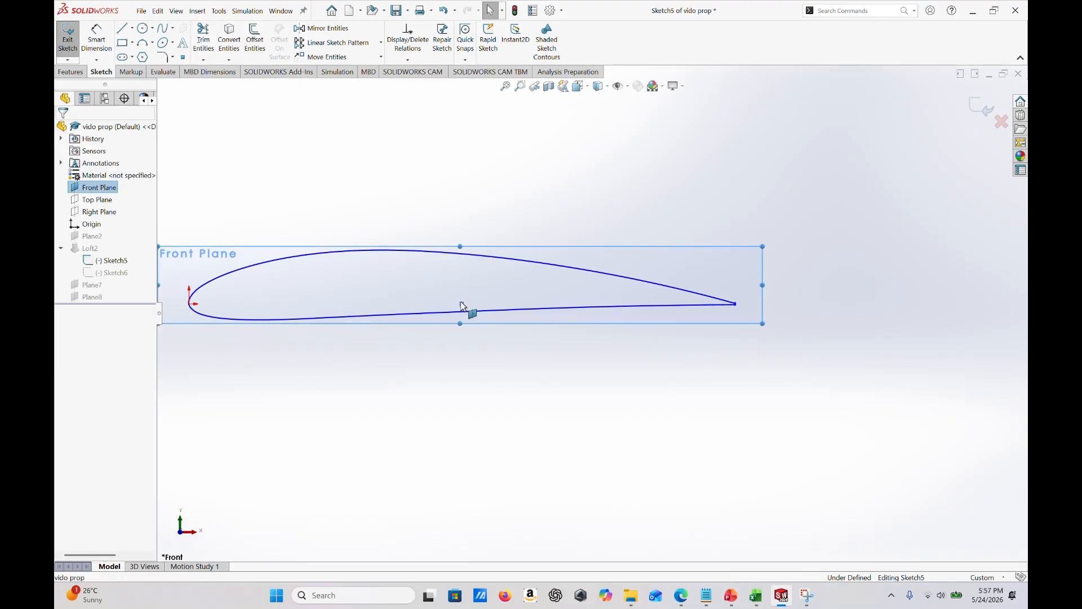
left_click(462, 305)
key("Delete")
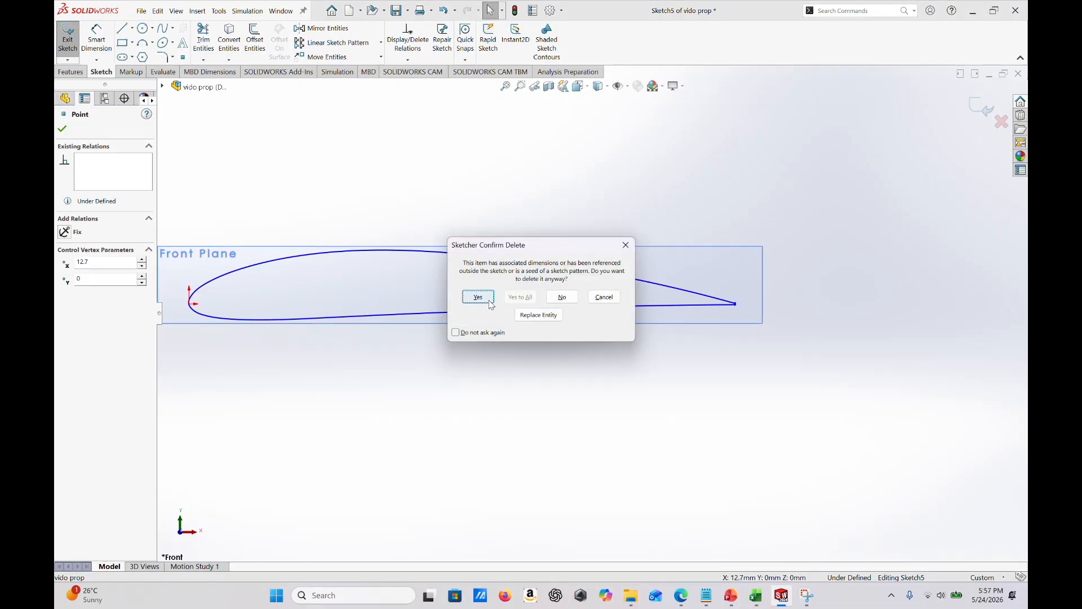
left_click(478, 298)
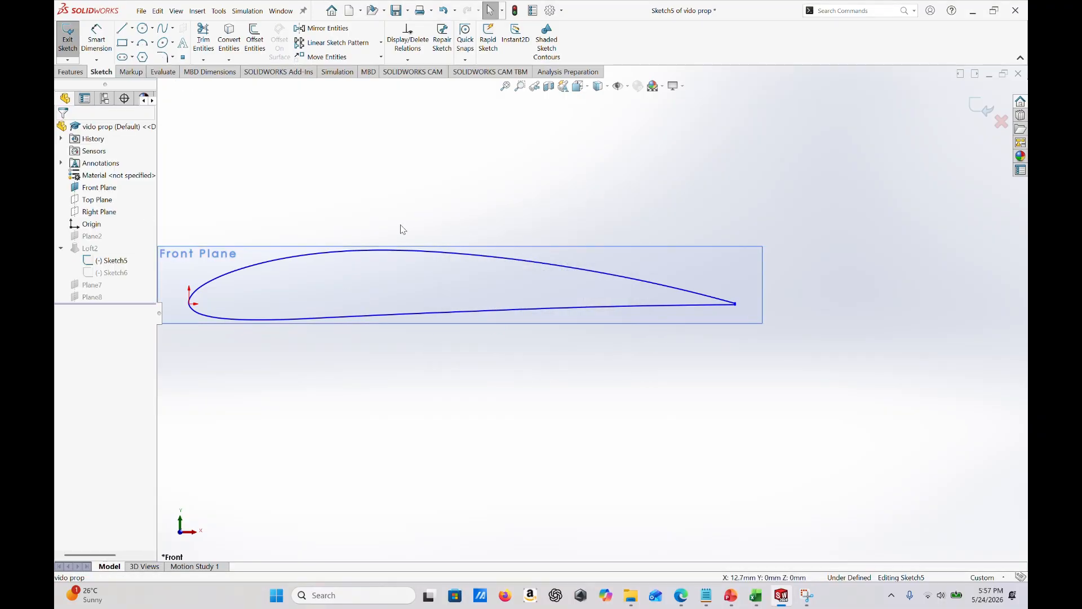
- Draw a centerline from the origin at the airfoil's leading edge to the midpoint of the short trailing-edge line
left_click(132, 28)
left_click(138, 58)
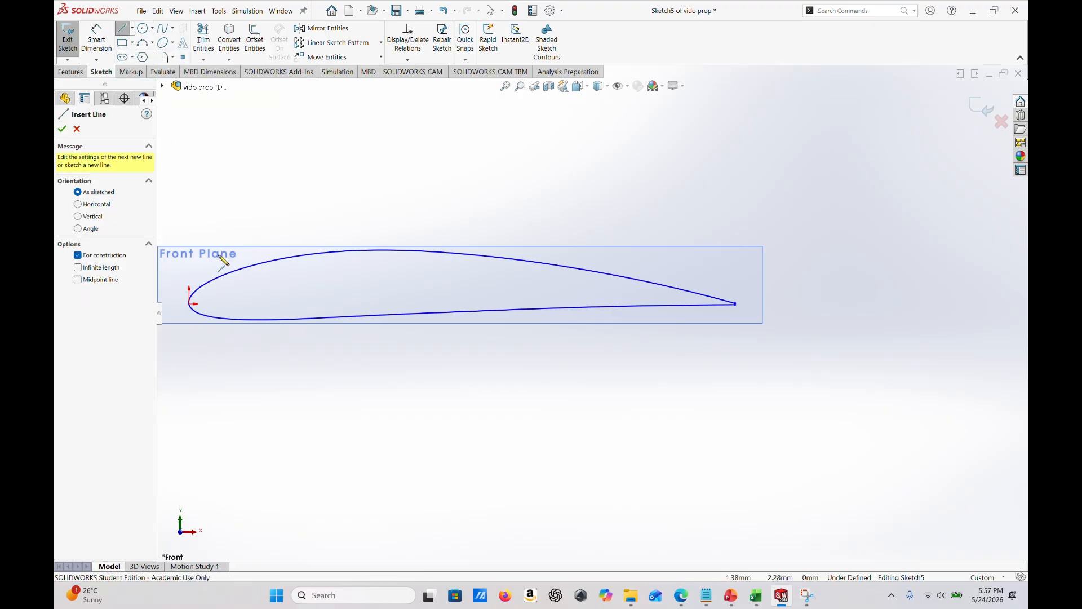
left_click(190, 304)
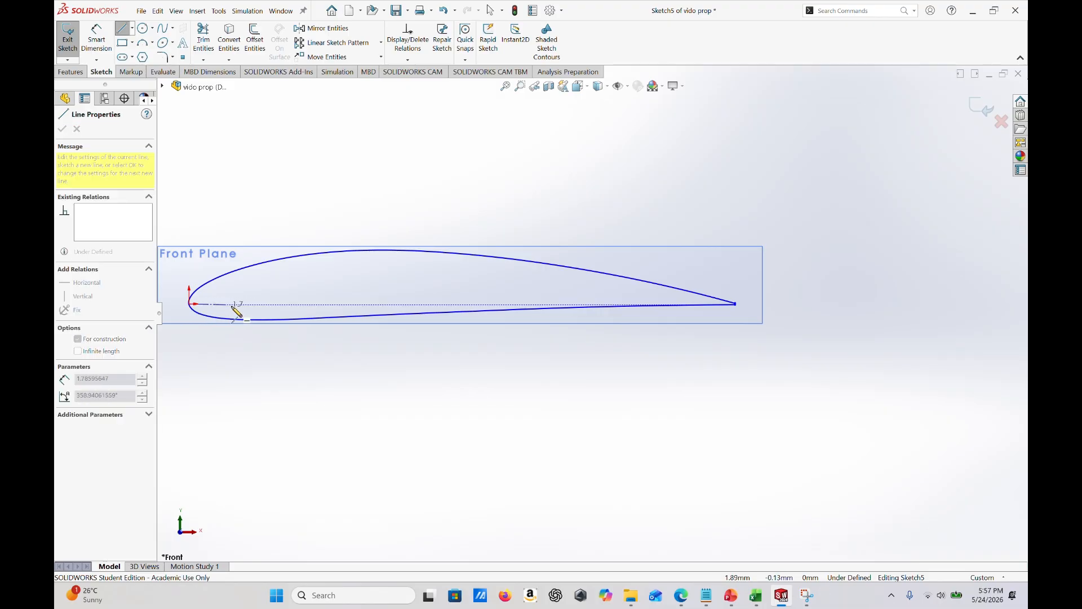
scroll(739, 308, "down", 2)
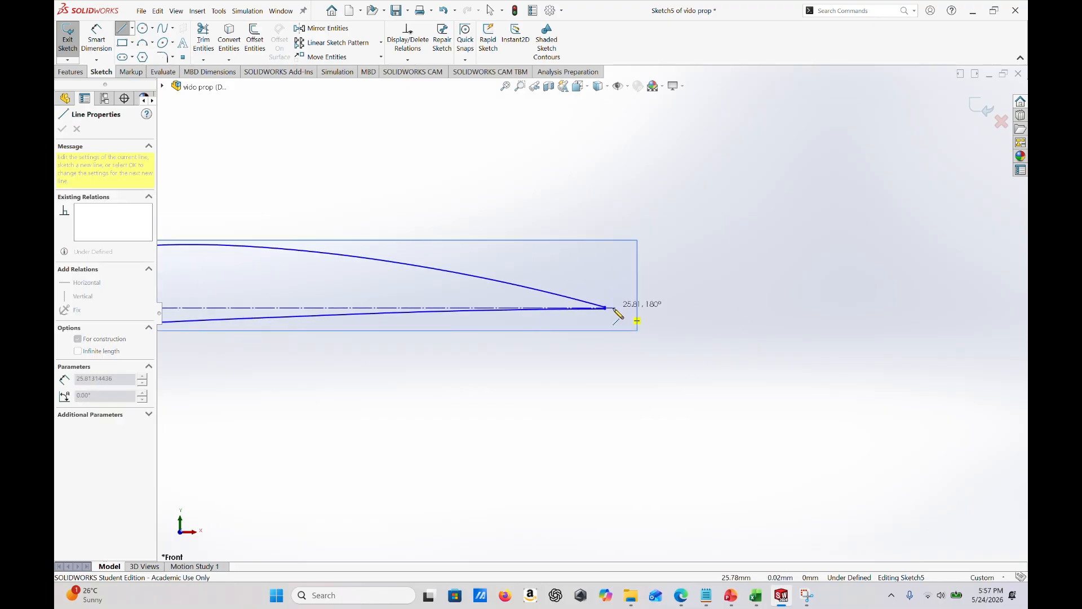
scroll(609, 309, "down", 3)
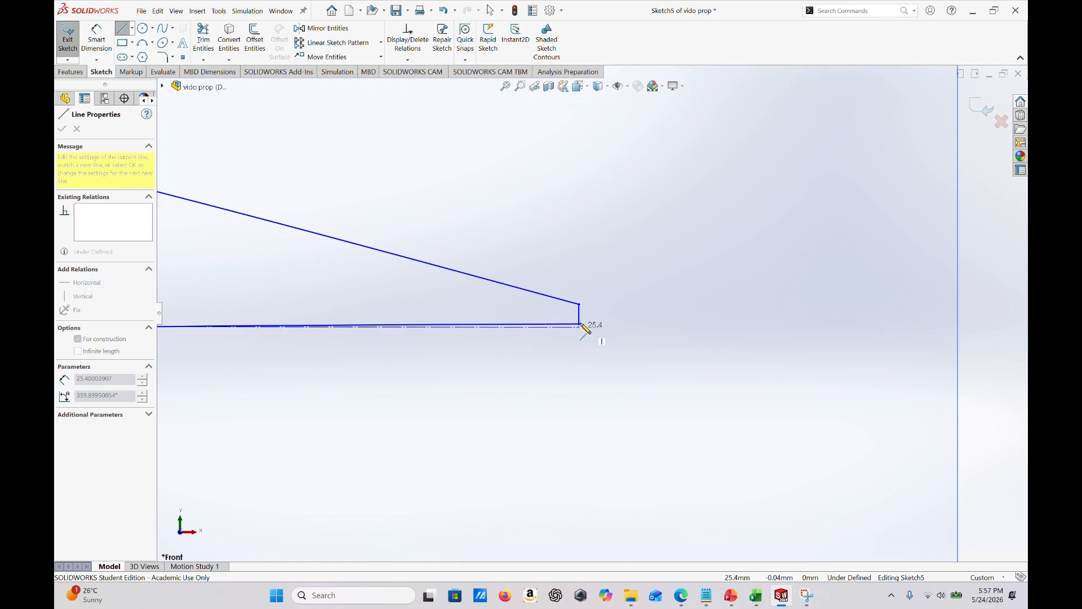
left_click(578, 314)
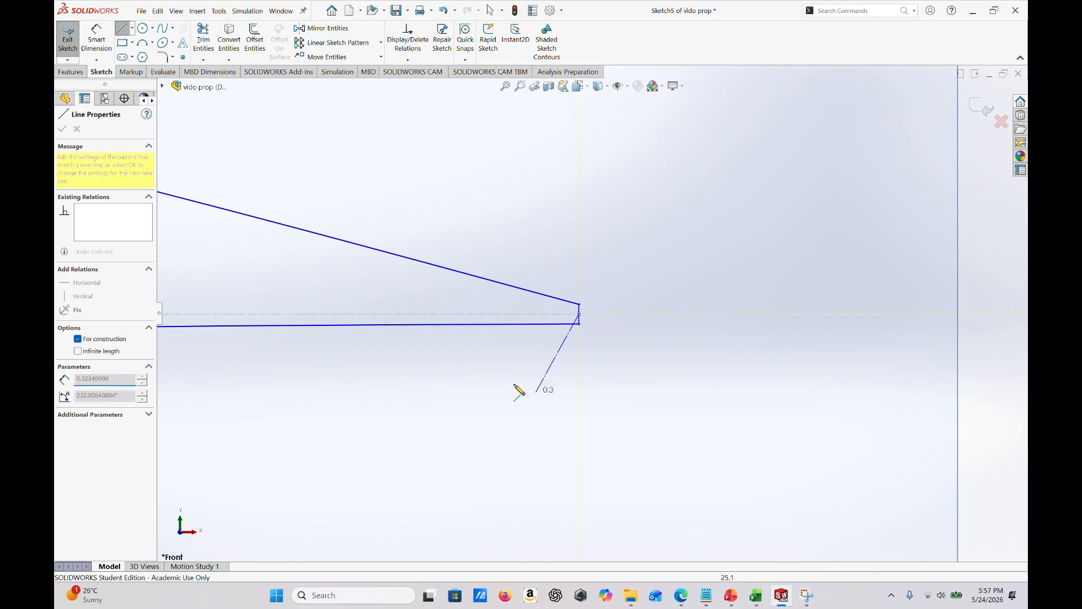
key("Escape")
scroll(240, 366, "up", 10)
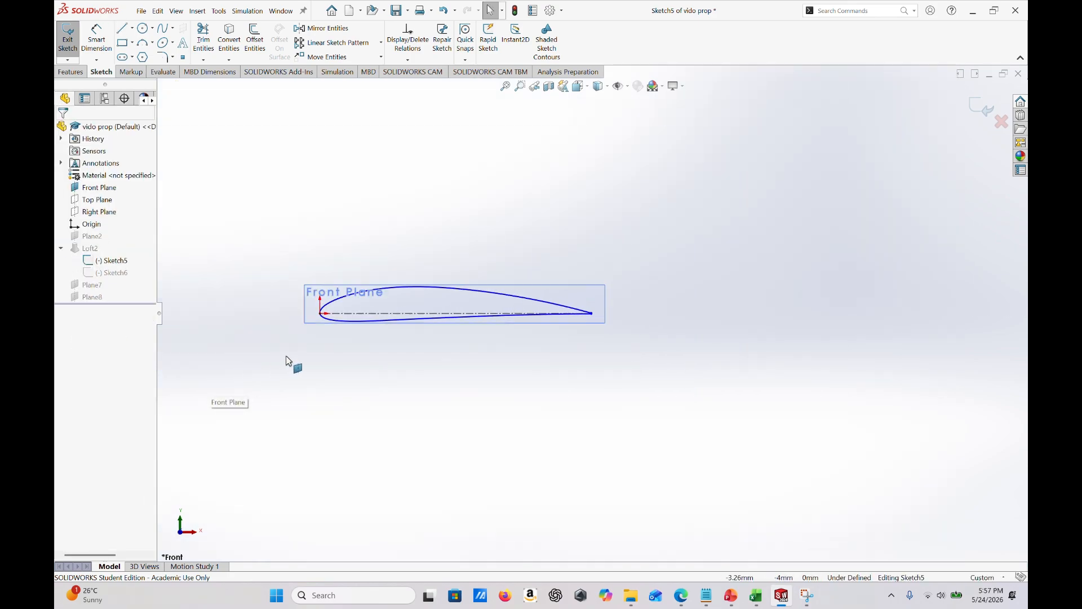
- Place a sketch point at the midpoint of the airfoil centerline and exit the sketch
scroll(481, 305, "down", 5)
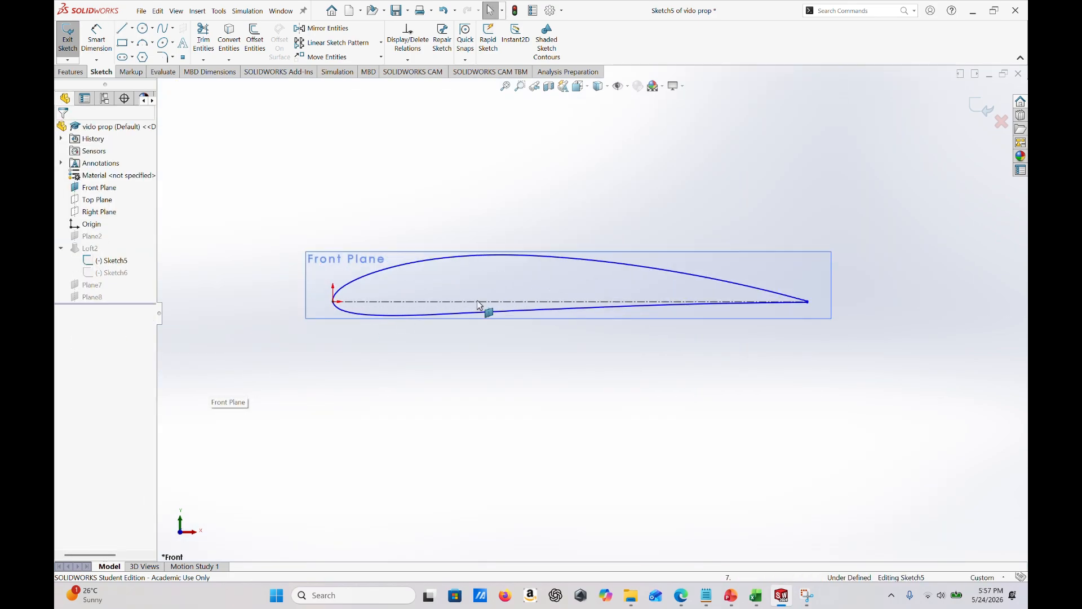
left_click(182, 57)
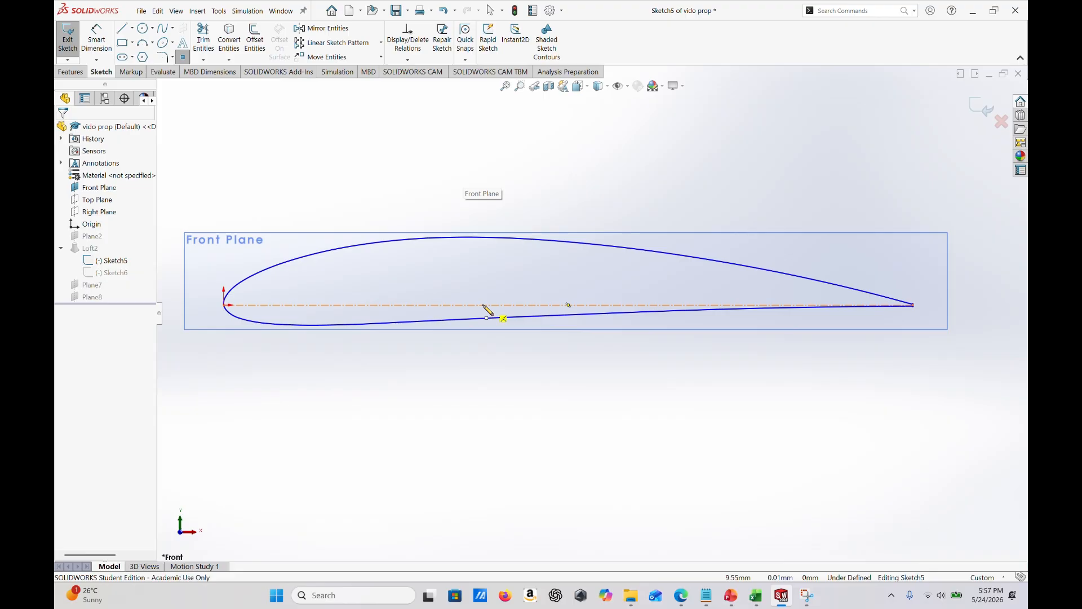
left_click(568, 305)
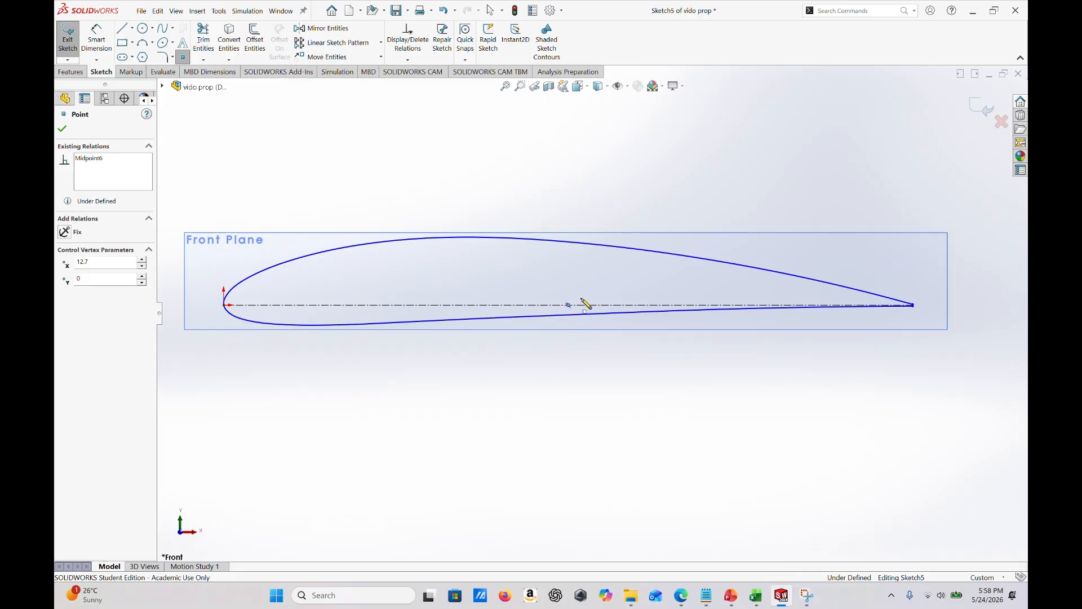
left_click(62, 130)
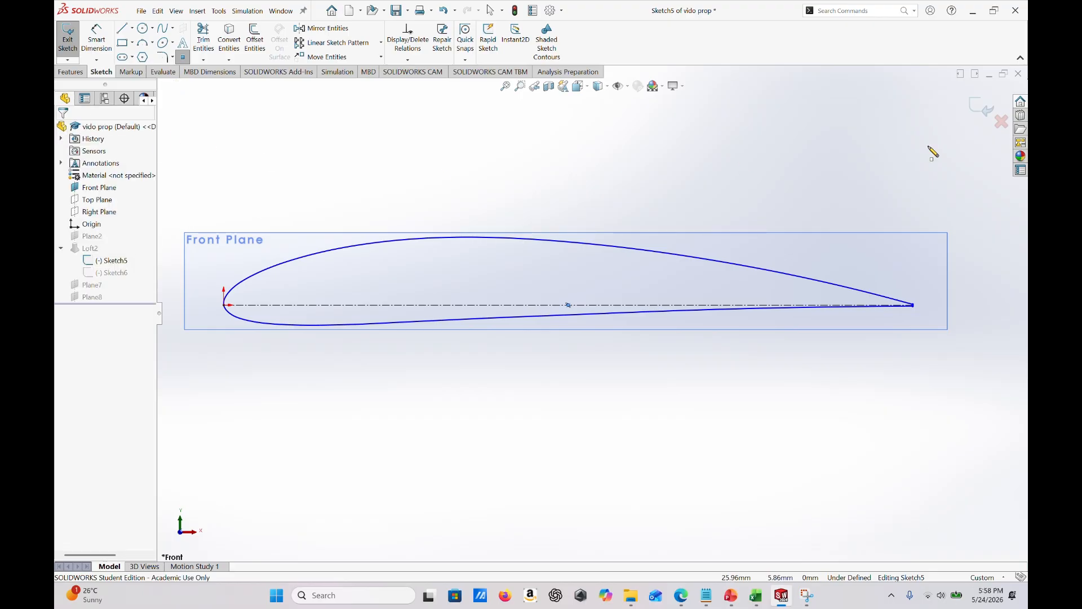
left_click(984, 109)
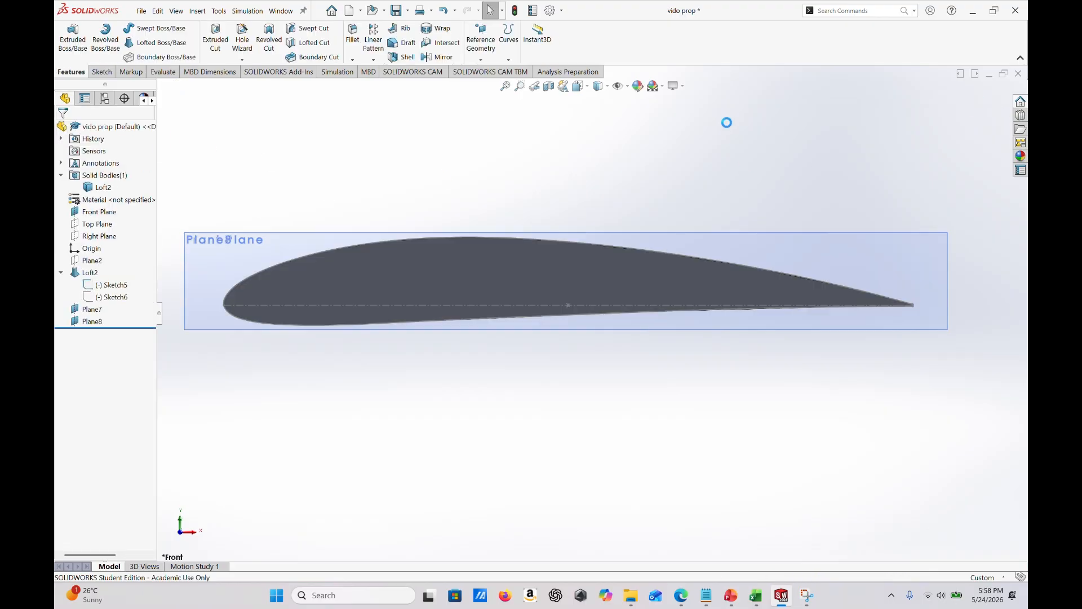
- Start a new sketch on Plane7, the middle of the three parallel planes at the blade root
scroll(613, 333, "up", 3)
middle_click_drag(613, 334, 608, 346)
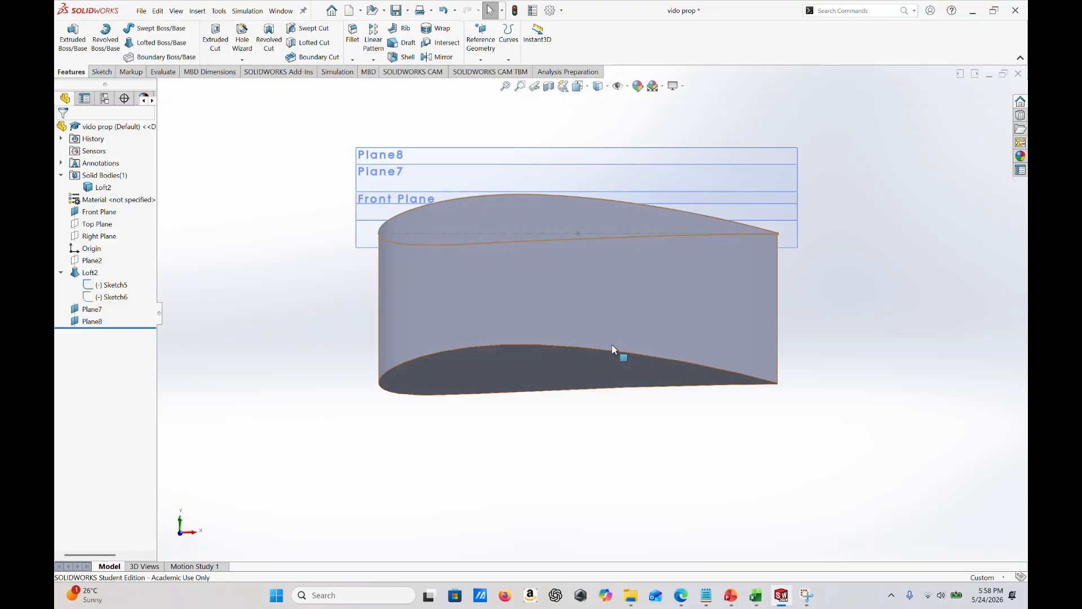
middle_click_drag(562, 226, 553, 160)
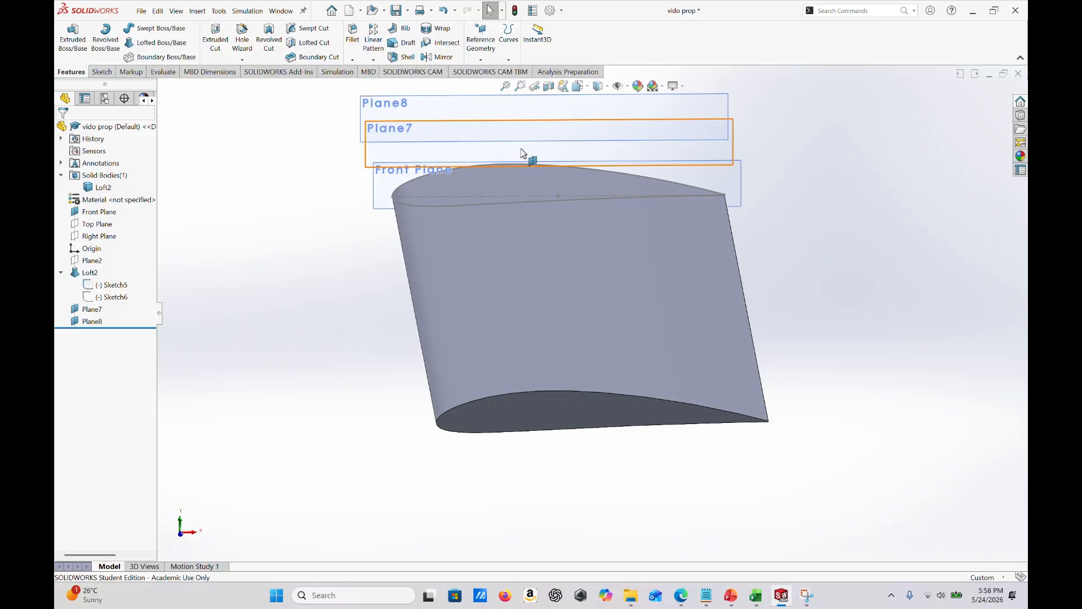
right_click(527, 154)
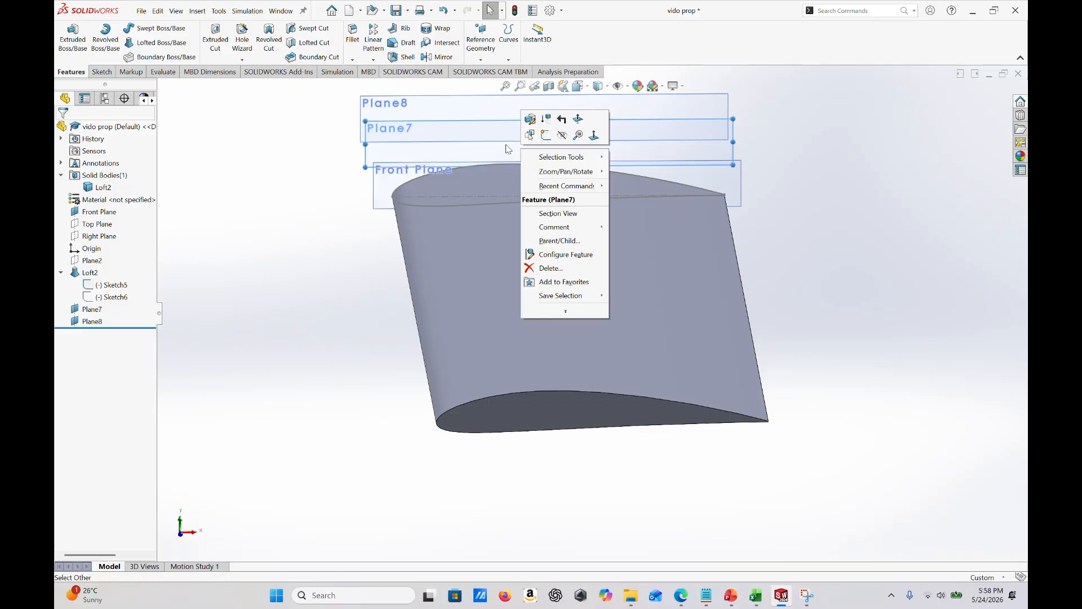
left_click(546, 136)
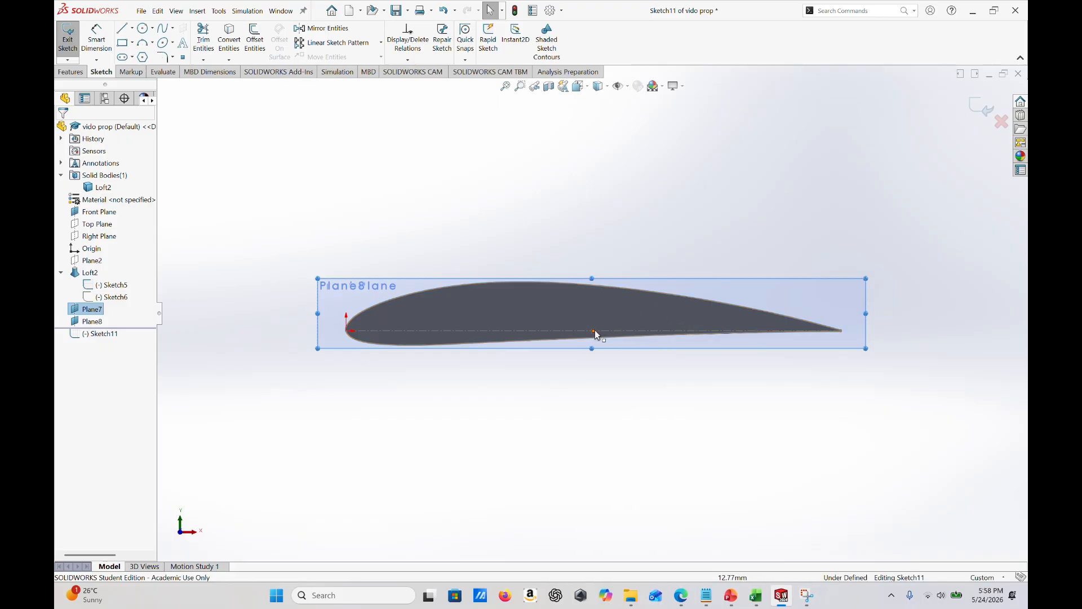
- Sketch an ellipse centered on the airfoil's chord midpoint, with radii of about 3.6 mm horizontally and 1.5 mm vertically
left_click(163, 44)
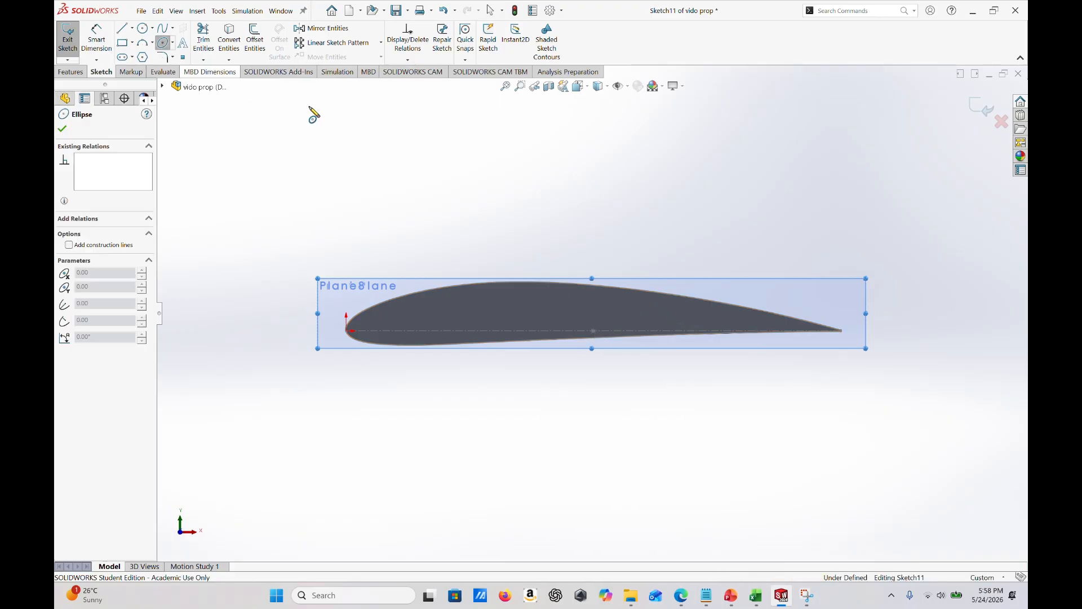
left_click(593, 331)
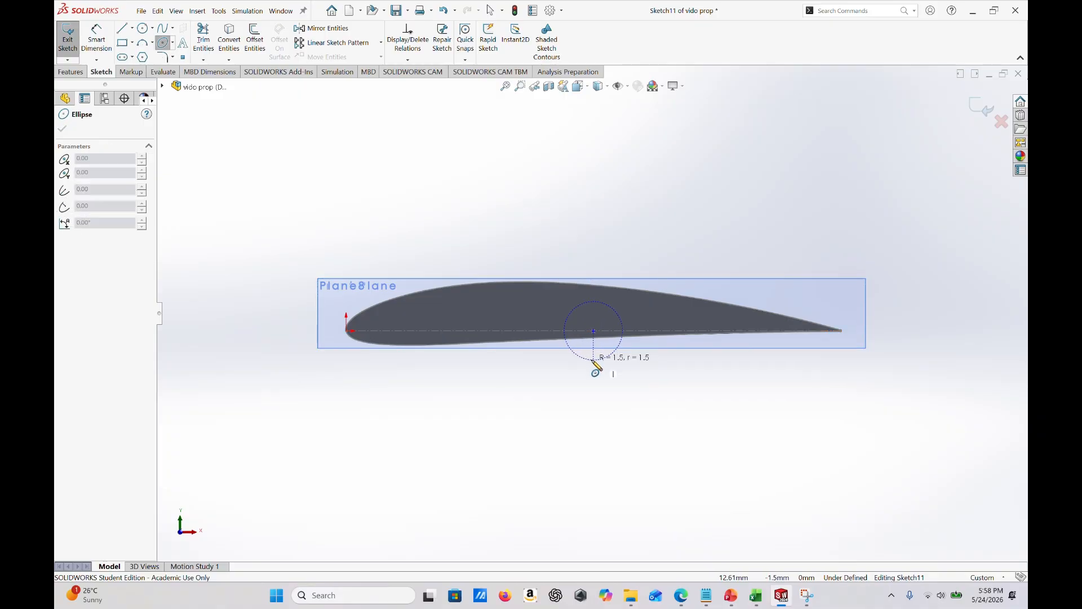
left_click(593, 361)
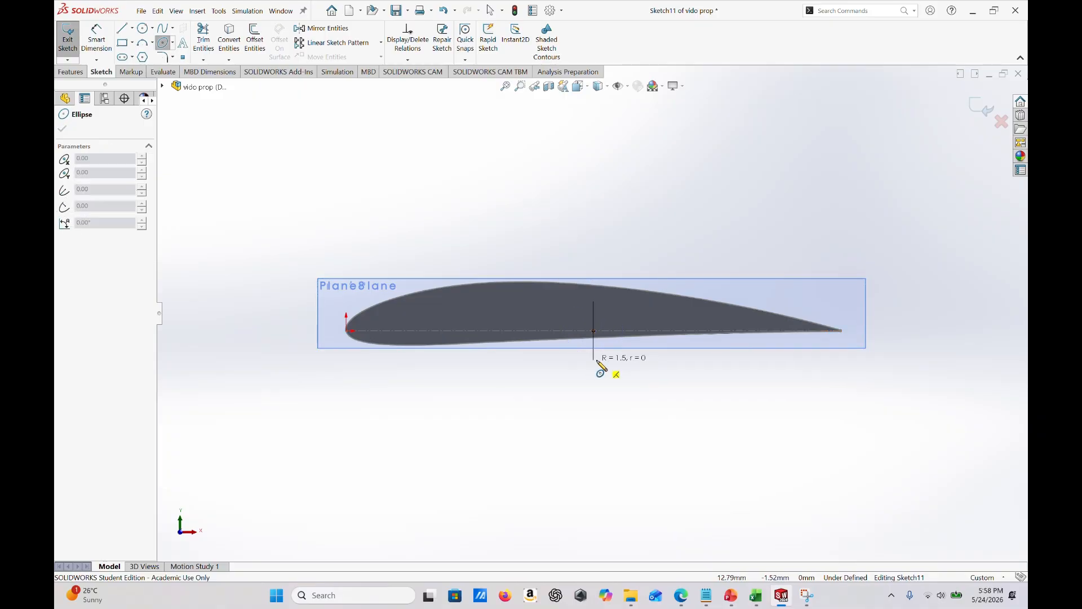
left_click(670, 364)
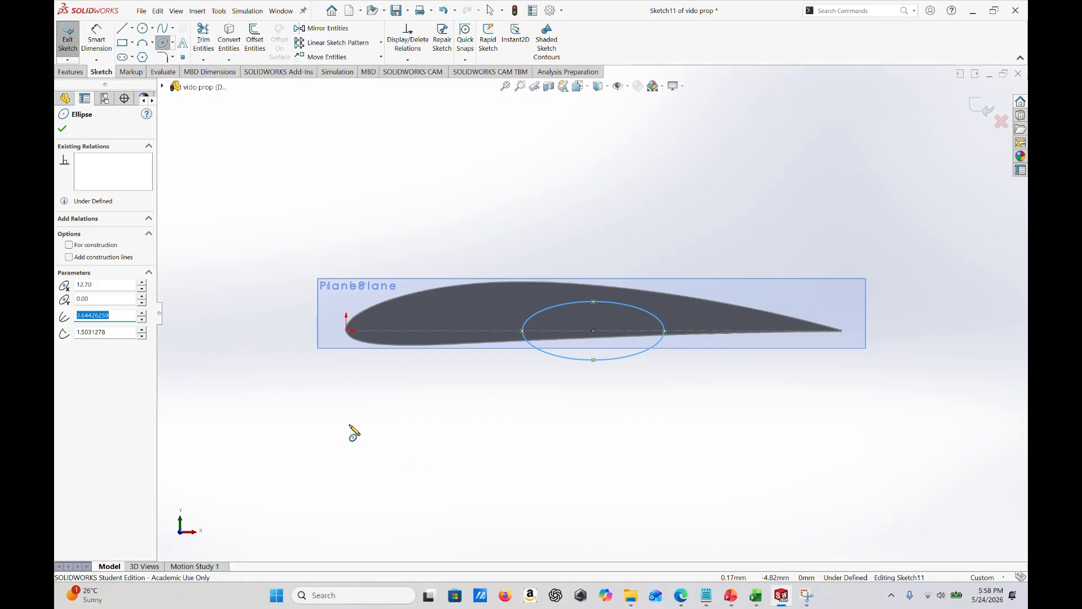
key("Escape")
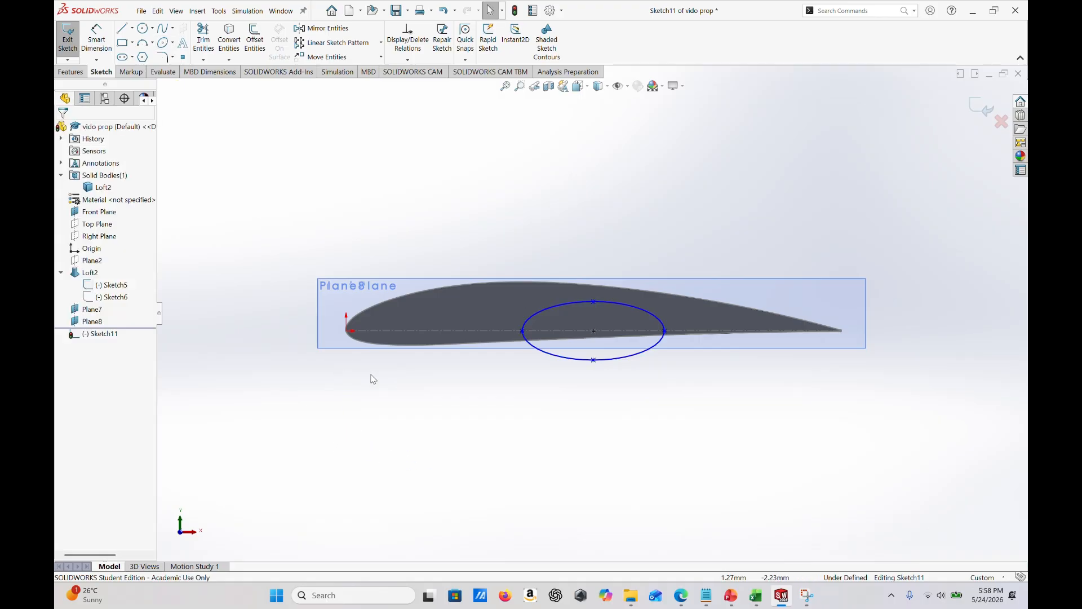
- Set the ellipse's horizontal radius to 6.25 mm
right_click(628, 357)
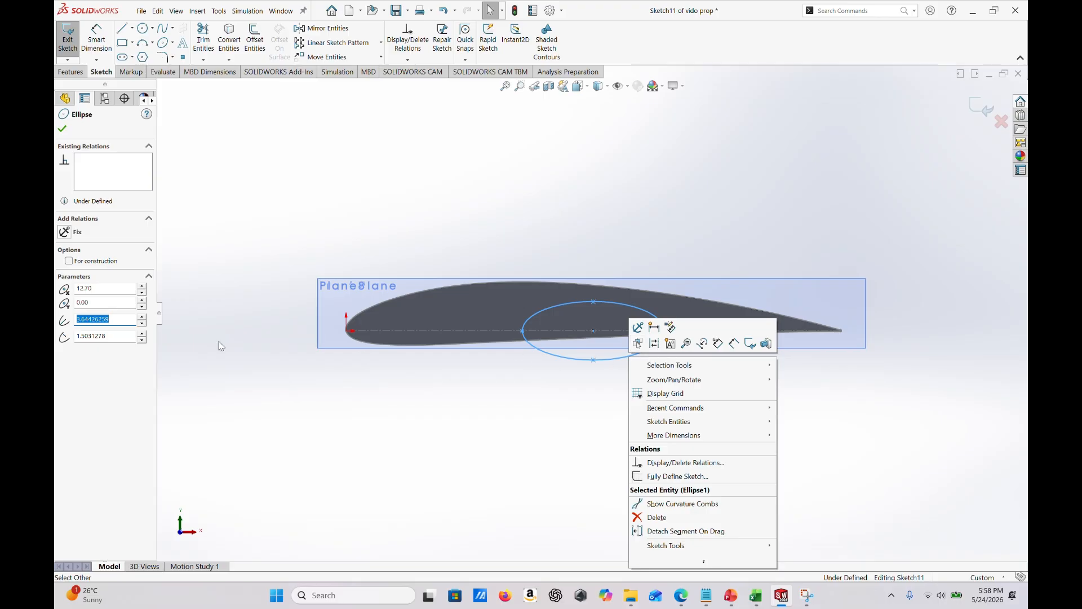
left_click(120, 318)
double_click(96, 317)
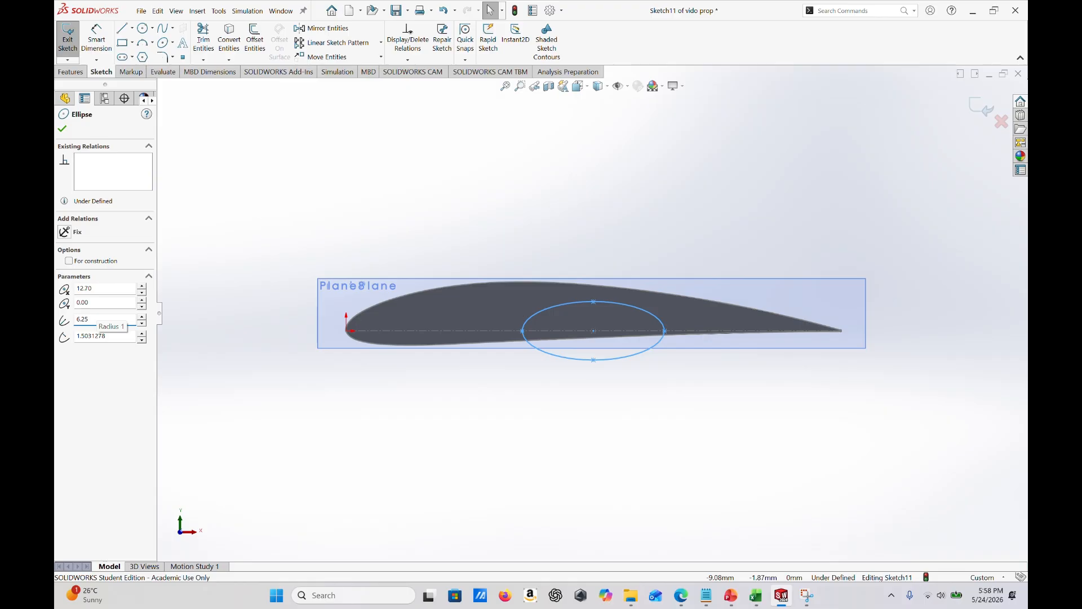
left_click(267, 385)
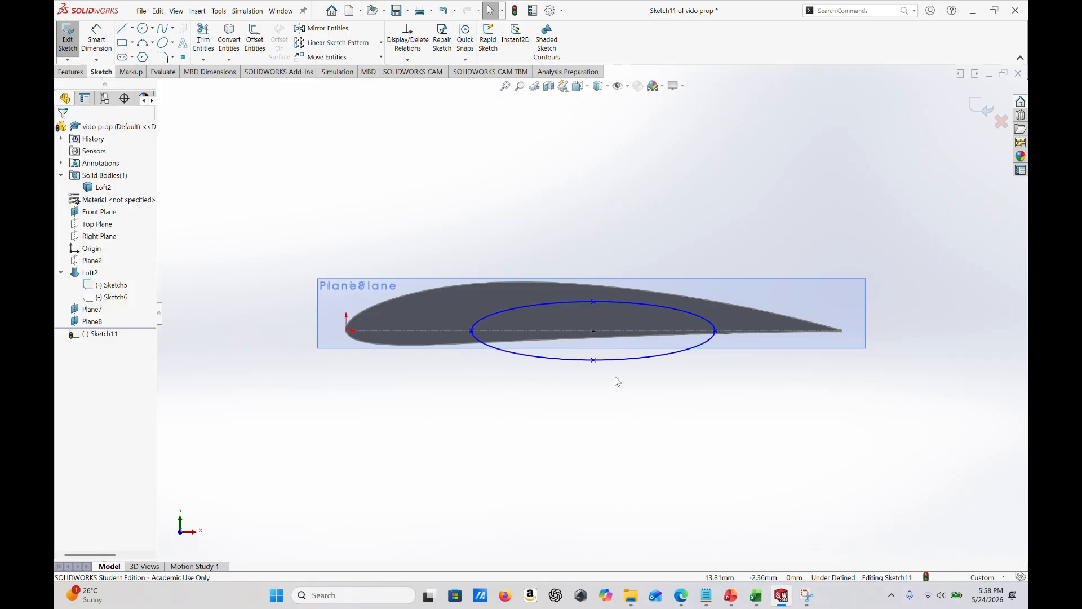
- Increase the ellipse's vertical radius so its top is about level with the upper edge of Plane7, and exit the sketch
left_click(608, 360)
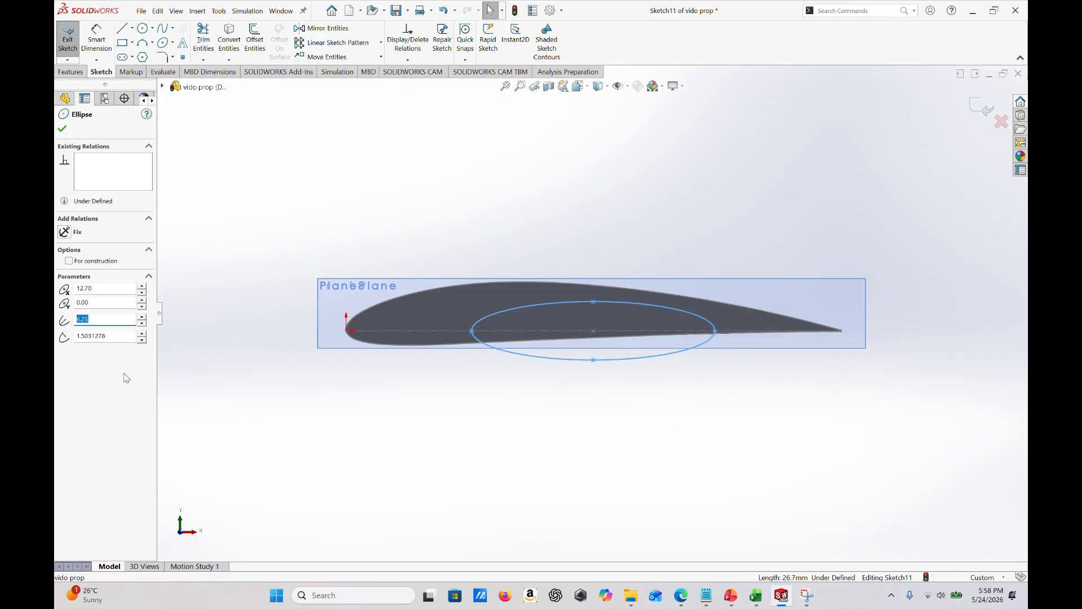
left_click_drag(115, 338, 57, 337)
left_click(699, 400)
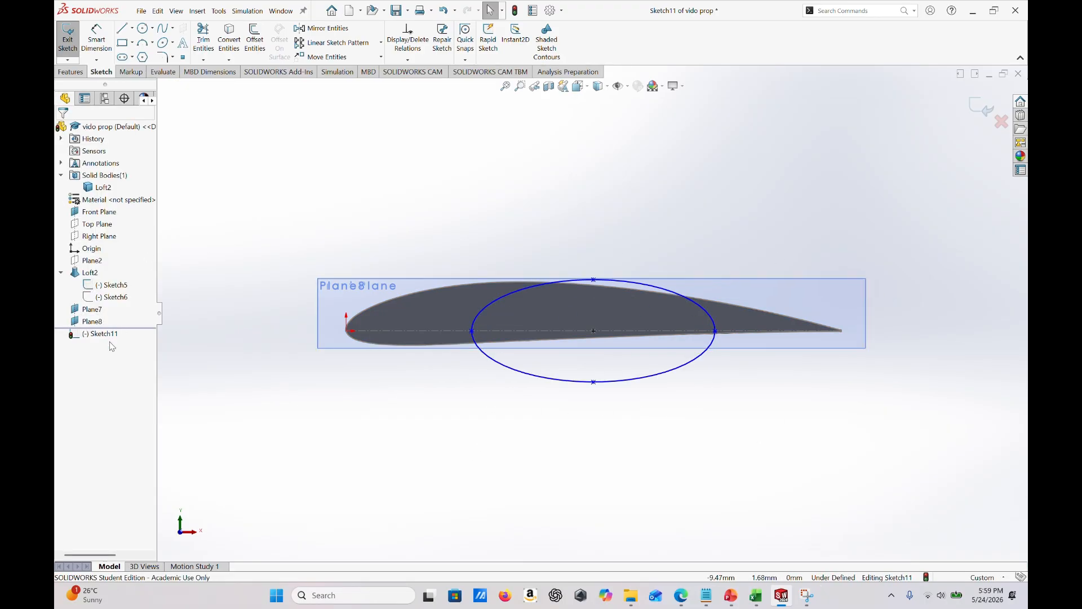
left_click(983, 107)
middle_click_drag(737, 406, 732, 425)
scroll(731, 412, "up", 10)
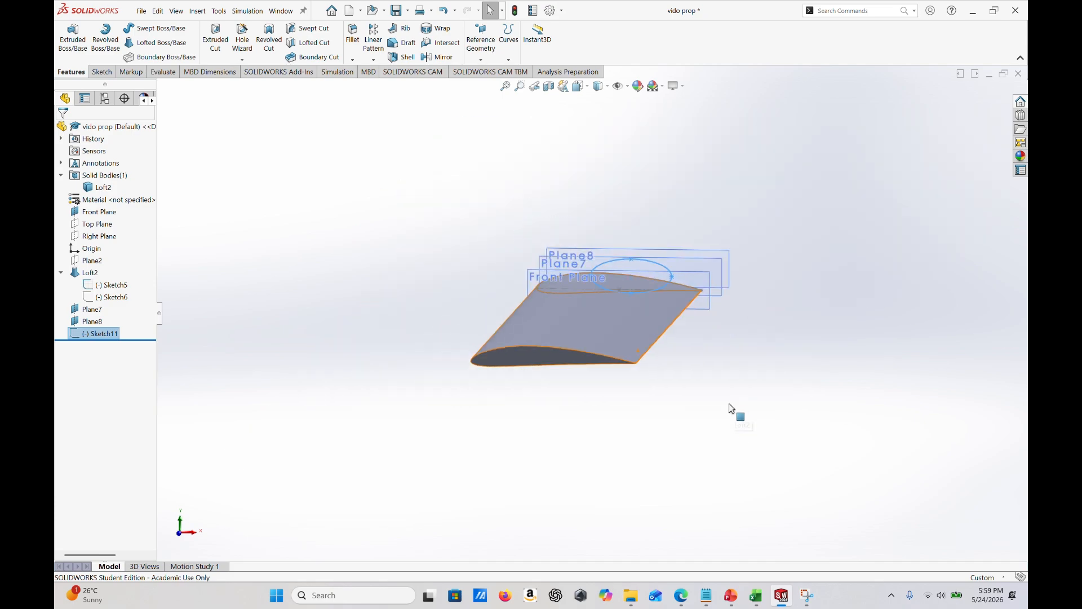
middle_click_drag(684, 360, 599, 376)
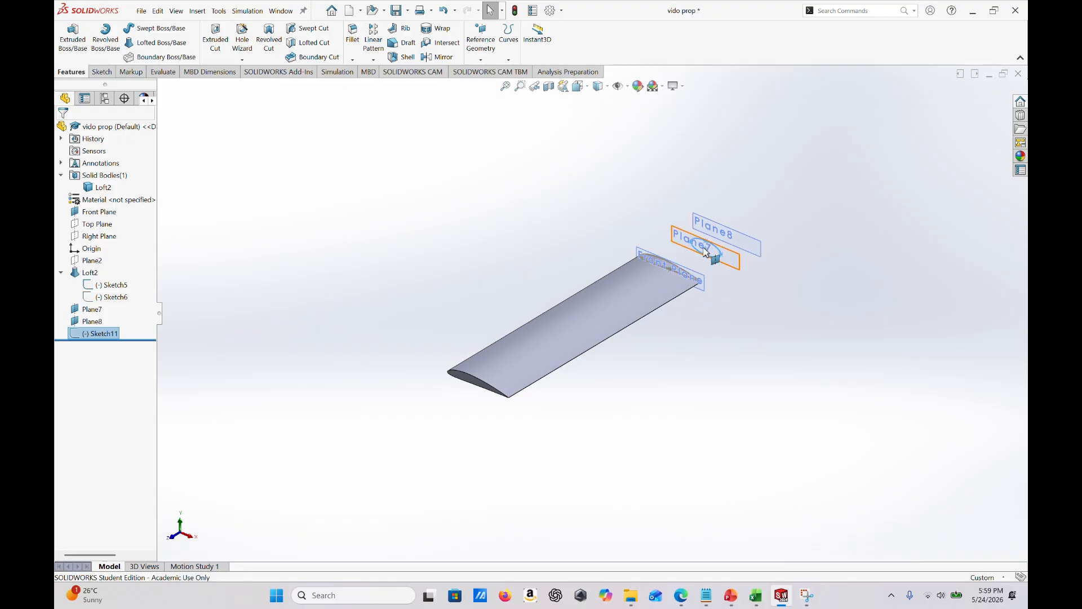
- Start a sketch on Plane8, convert the Plane7 ellipse into it with Convert Entities, and exit the sketch
right_click(737, 236)
left_click(758, 223)
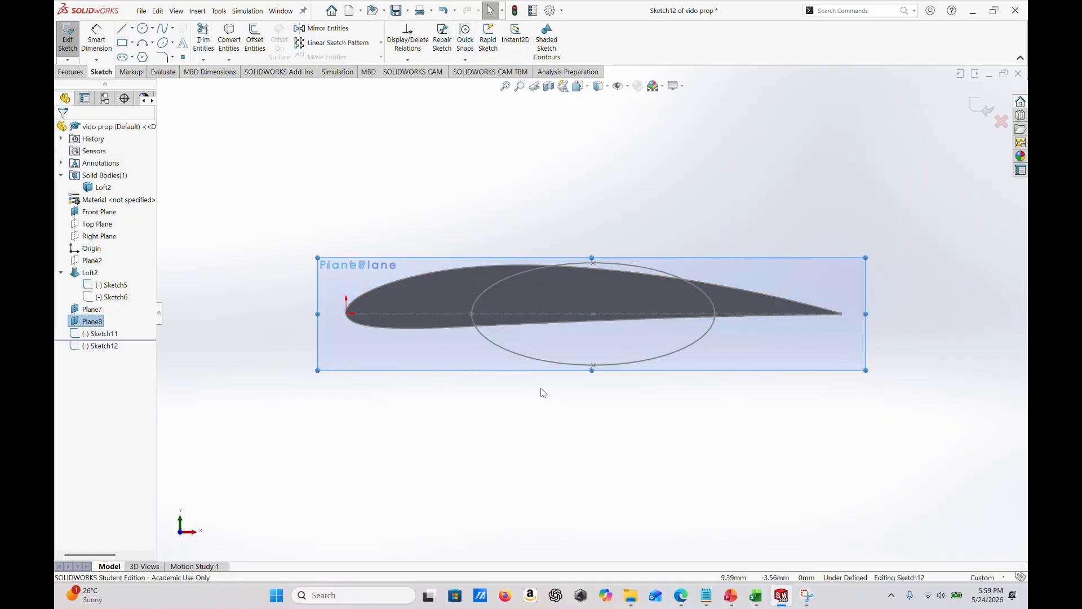
left_click(498, 348)
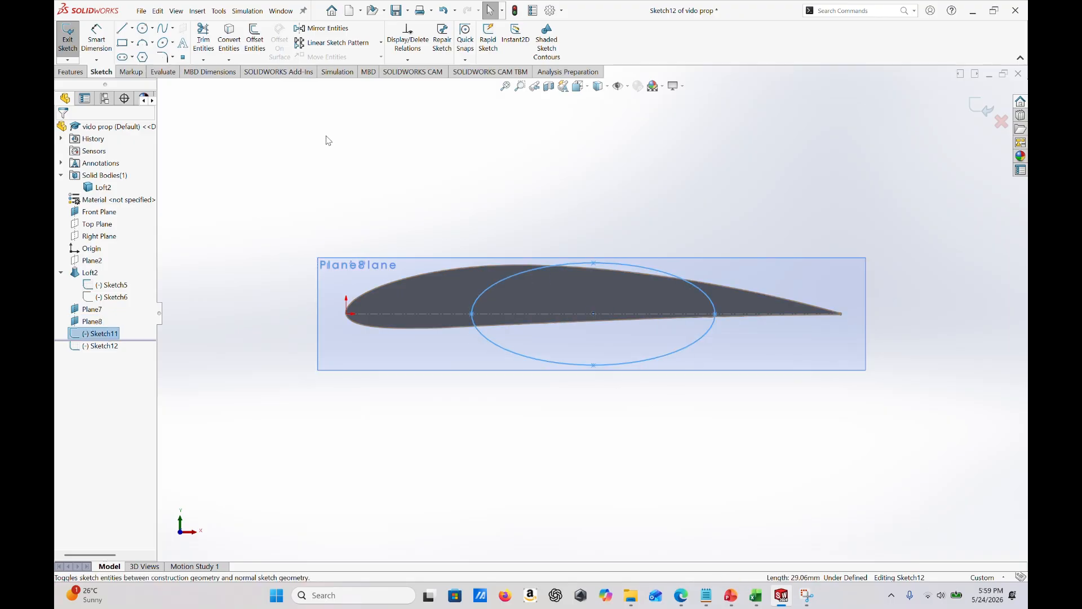
left_click(229, 35)
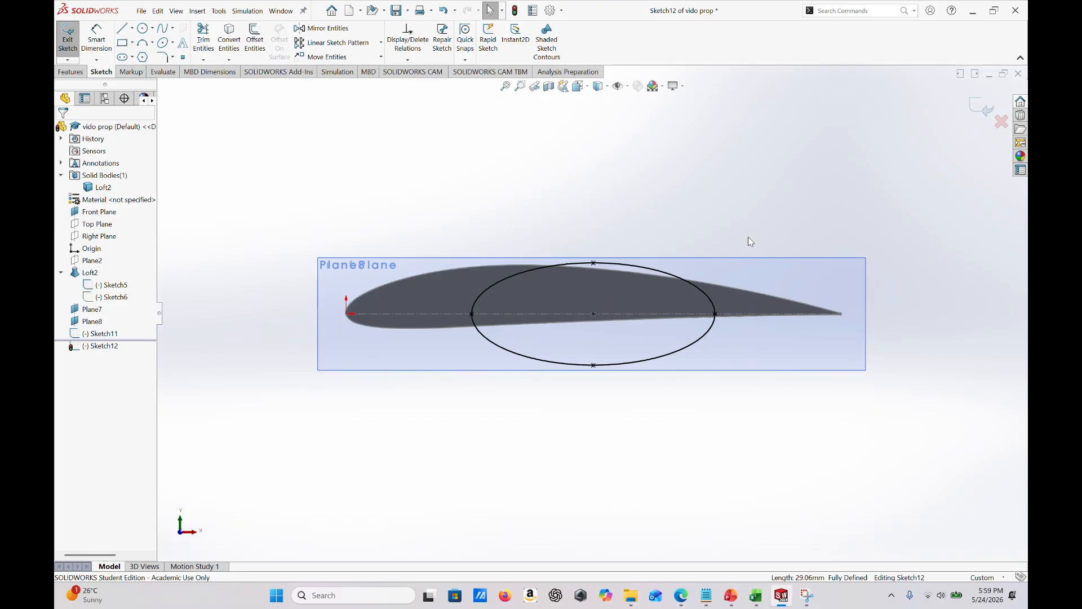
middle_click_drag(805, 363, 863, 280)
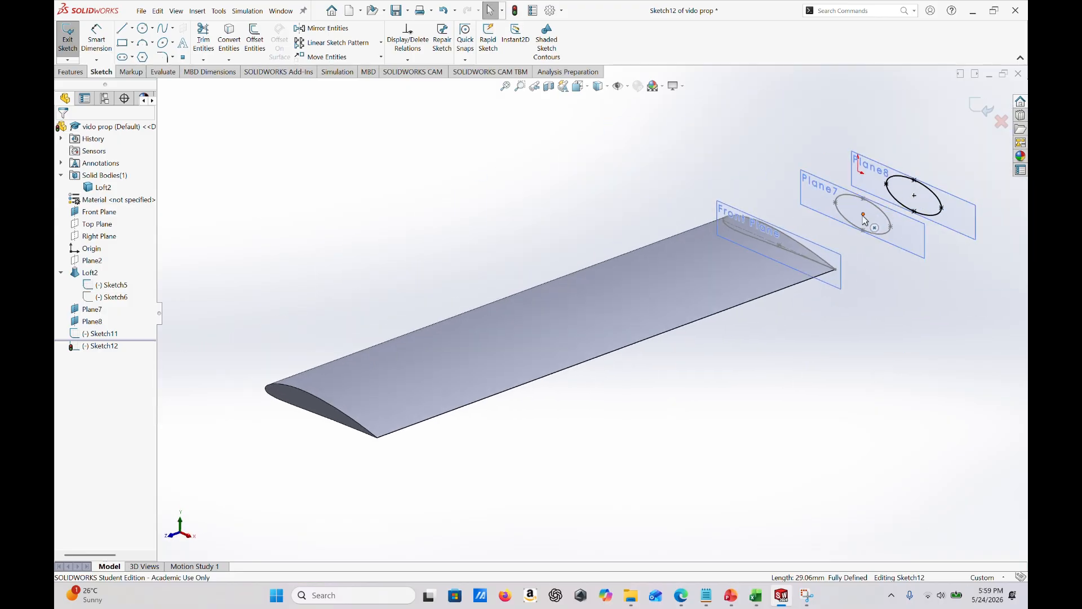
scroll(840, 280, "up", 2)
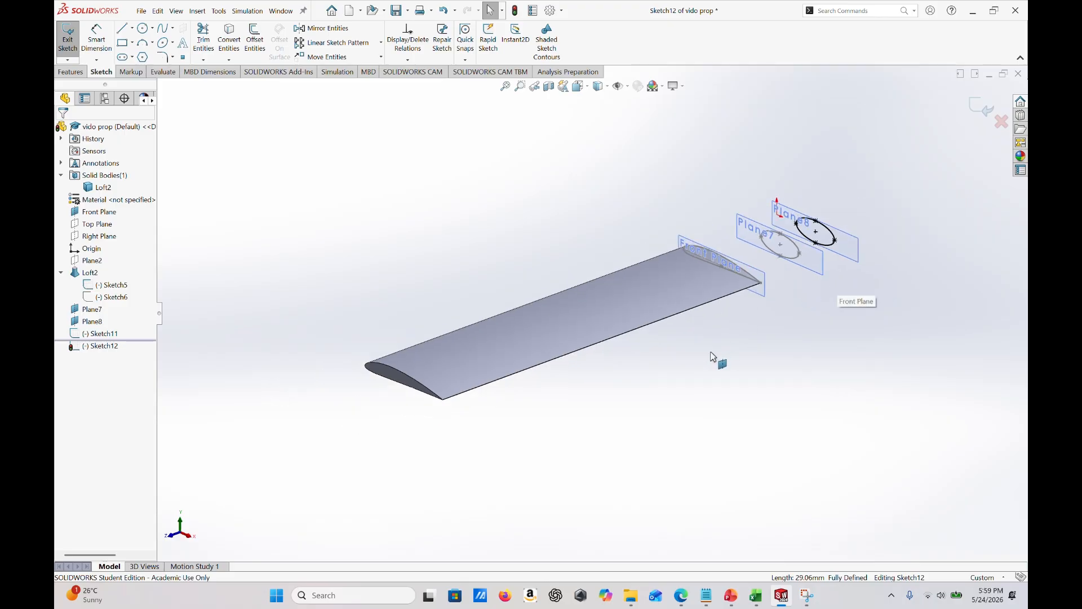
scroll(755, 287, "down", 2)
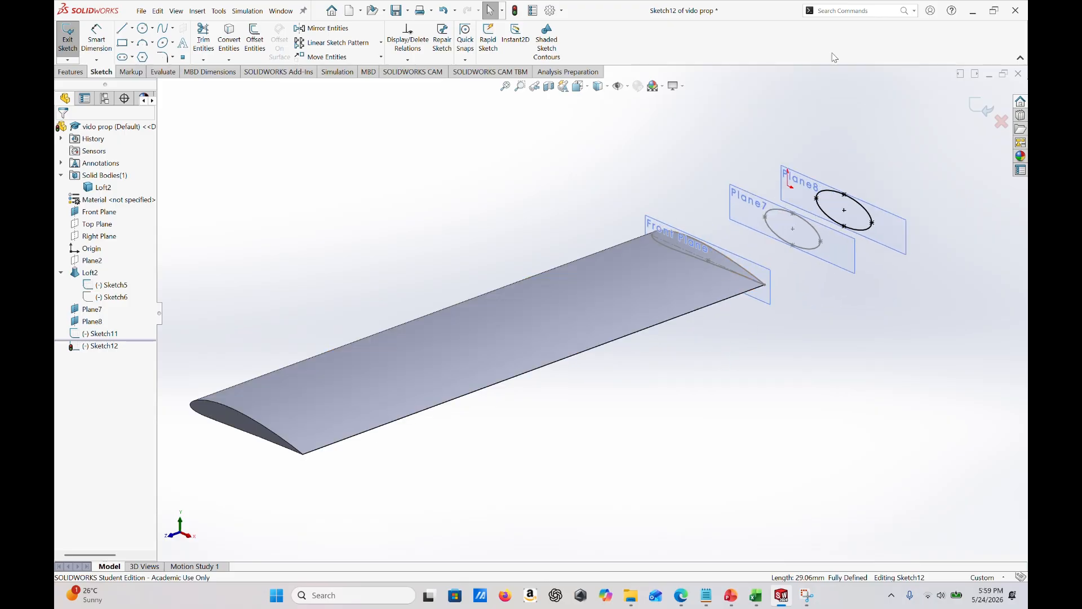
left_click(969, 108)
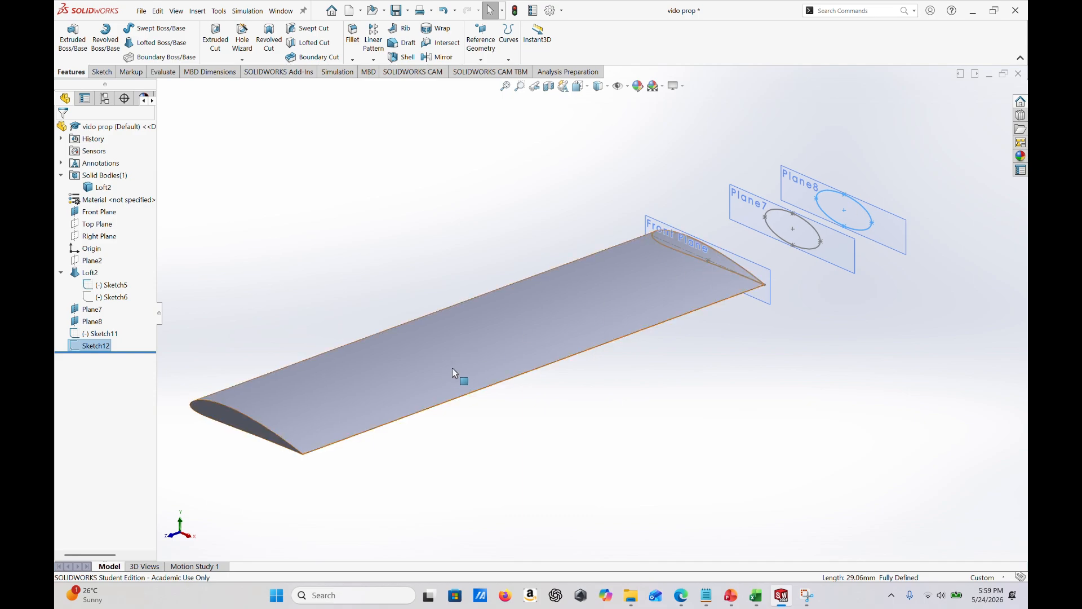
- In a new 3D sketch, draw connected lines from the root airfoil's leading edge at the origin through the near-side vertices of the Plane7 and Plane8 ellipses
middle_click_drag(757, 316, 719, 280)
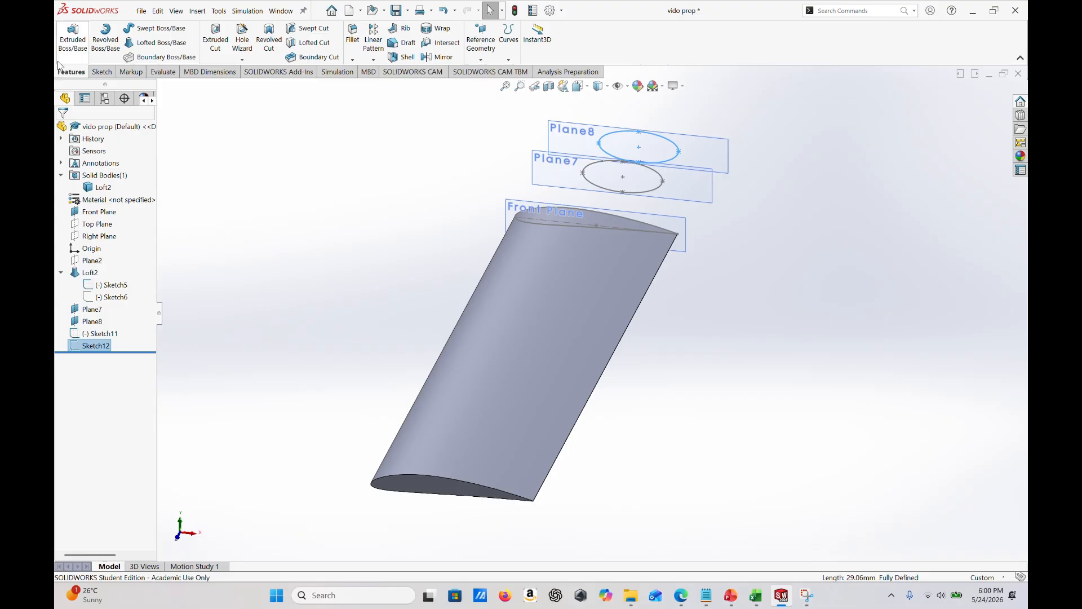
left_click(100, 73)
left_click(67, 59)
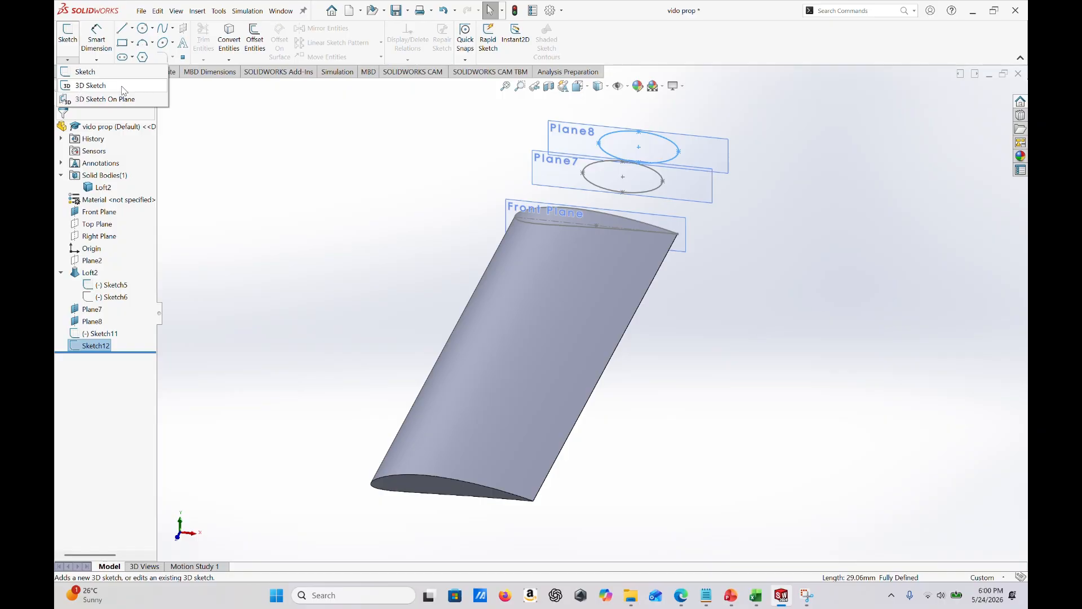
left_click(90, 85)
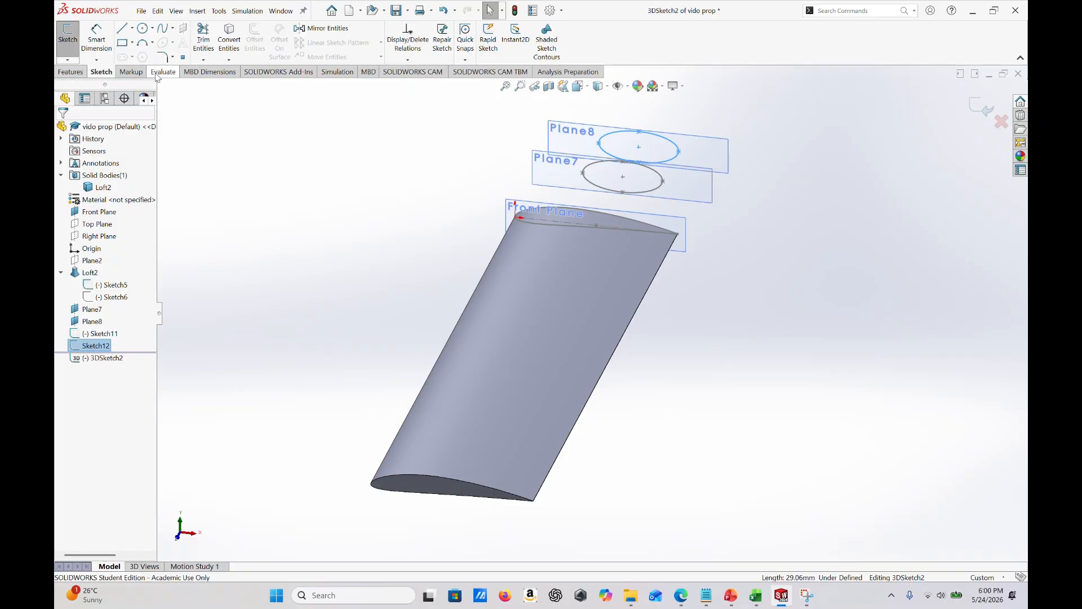
left_click(123, 29)
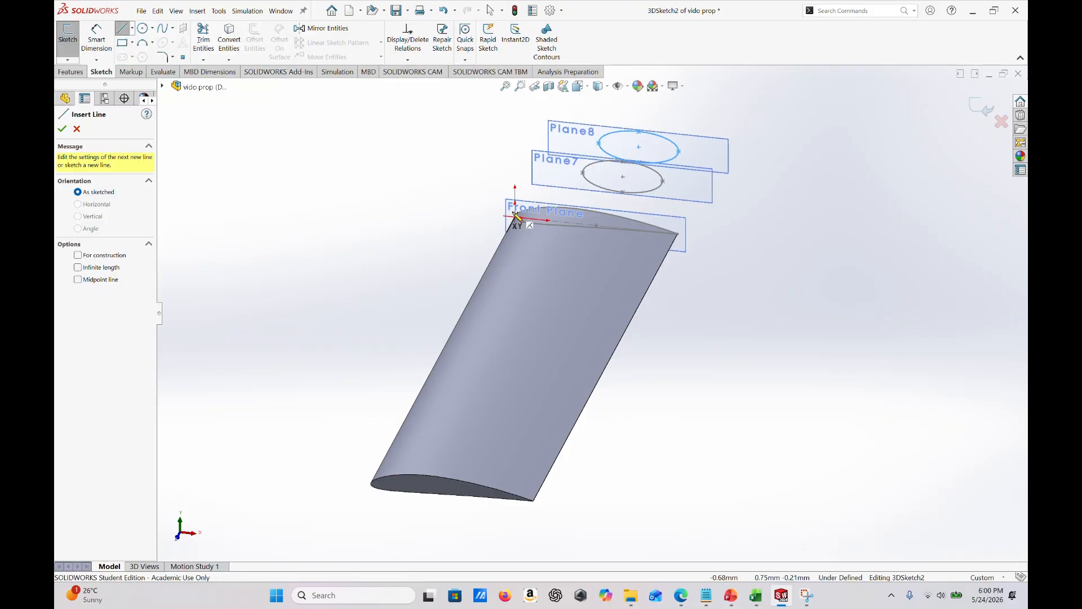
scroll(517, 217, "down", 6)
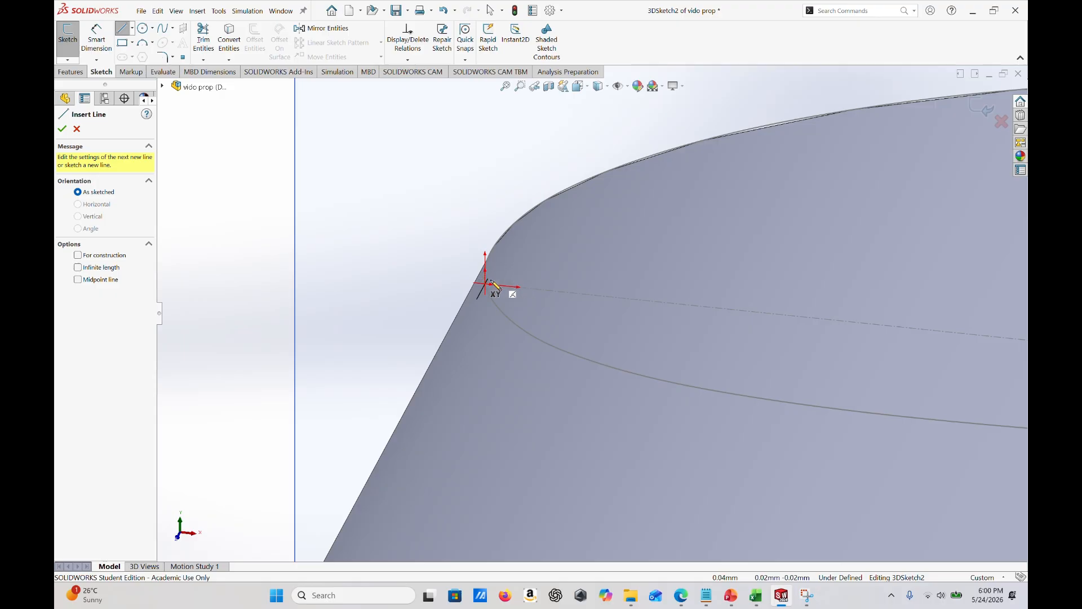
left_click(489, 286)
scroll(592, 237, "up", 3)
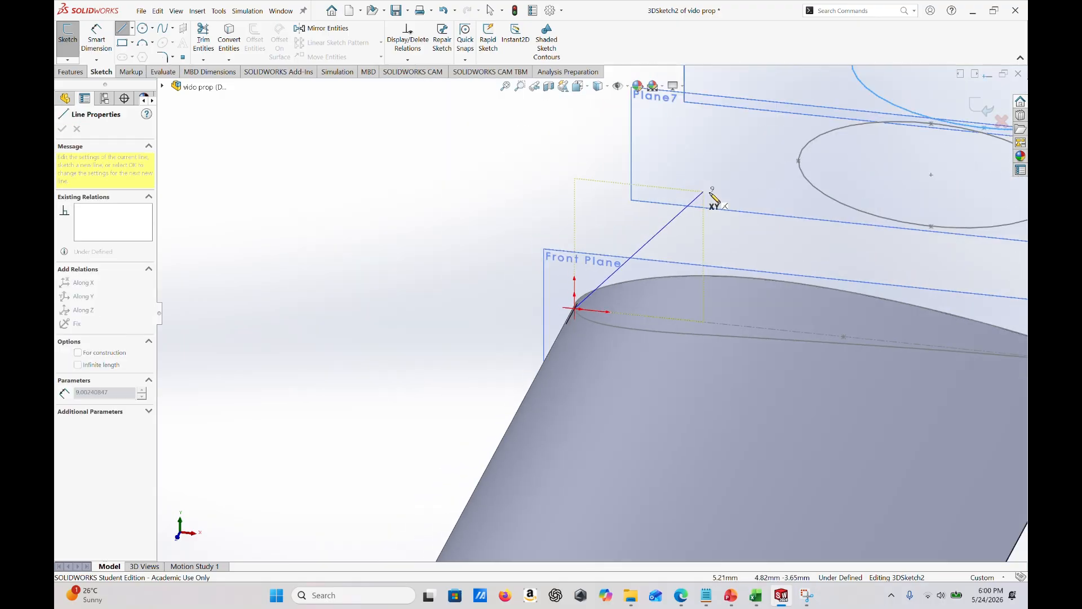
left_click(799, 161)
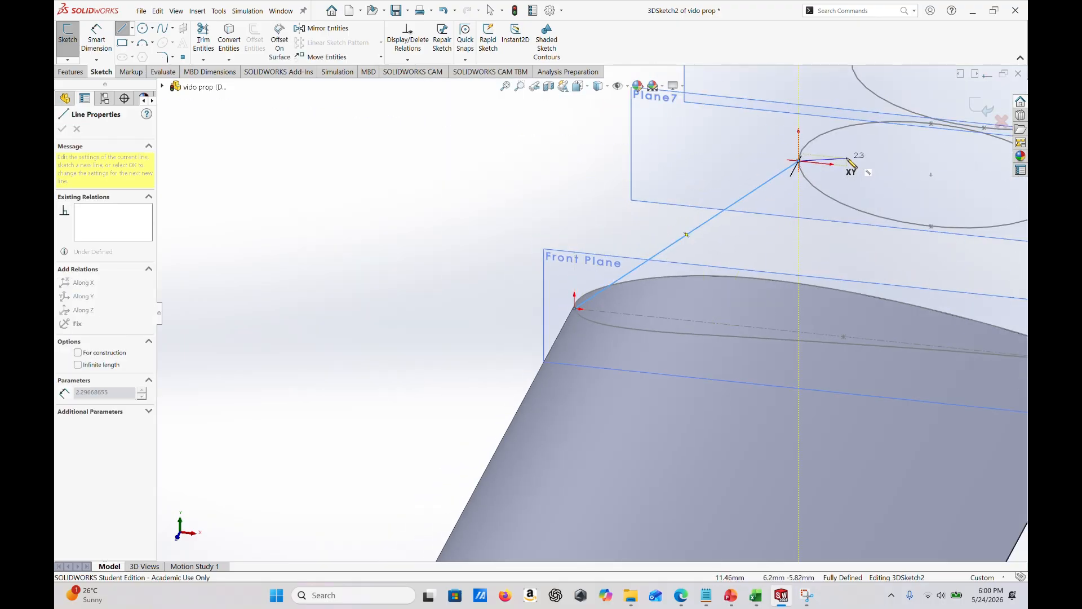
scroll(797, 164, "up", 2)
left_click(742, 168)
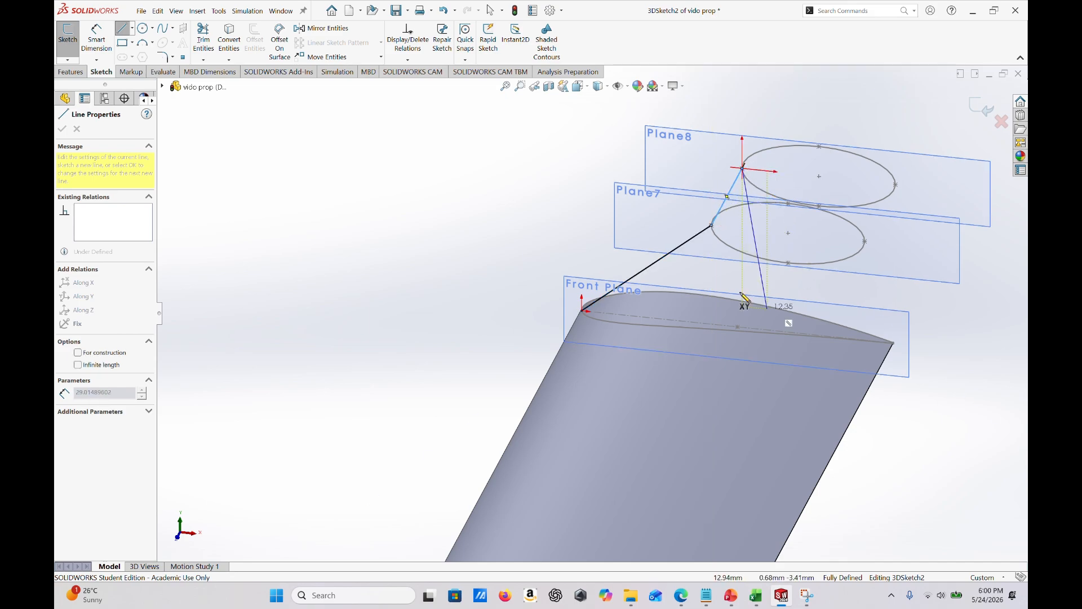
key("Escape")
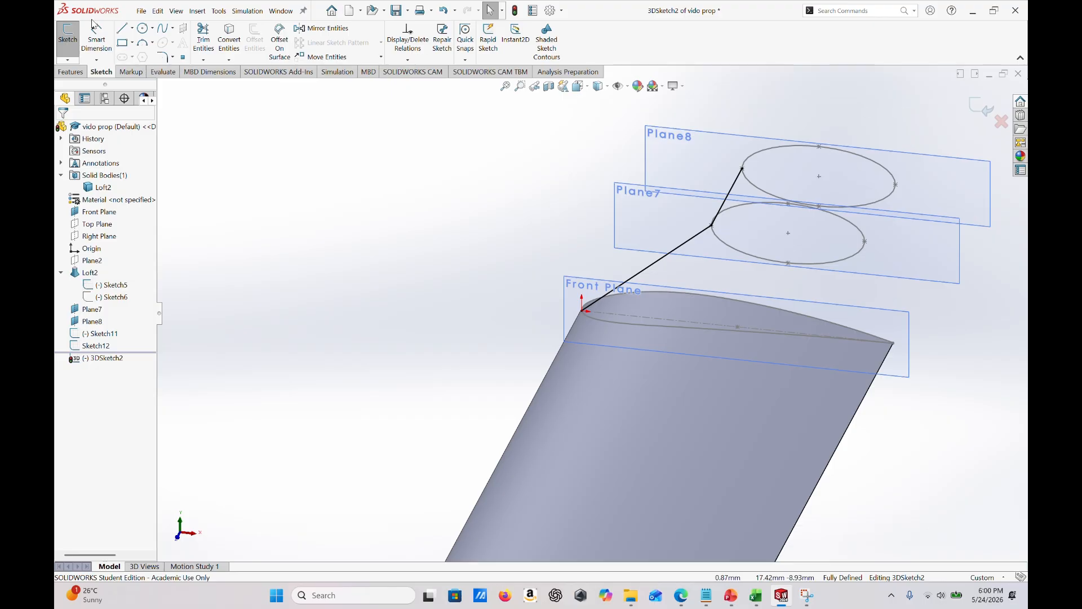
- Draw connected lines from the middle of the root airfoil's blunt trailing edge through the trailing-side vertices of the Plane7 and Plane8 ellipses
left_click(122, 28)
scroll(887, 360, "down", 3)
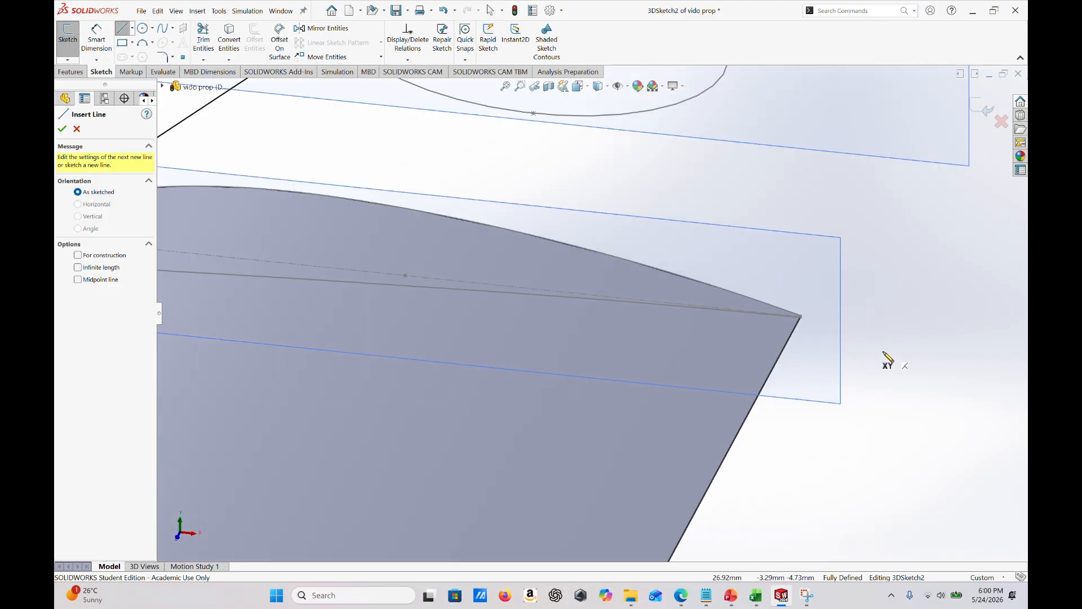
scroll(847, 334, "down", 9)
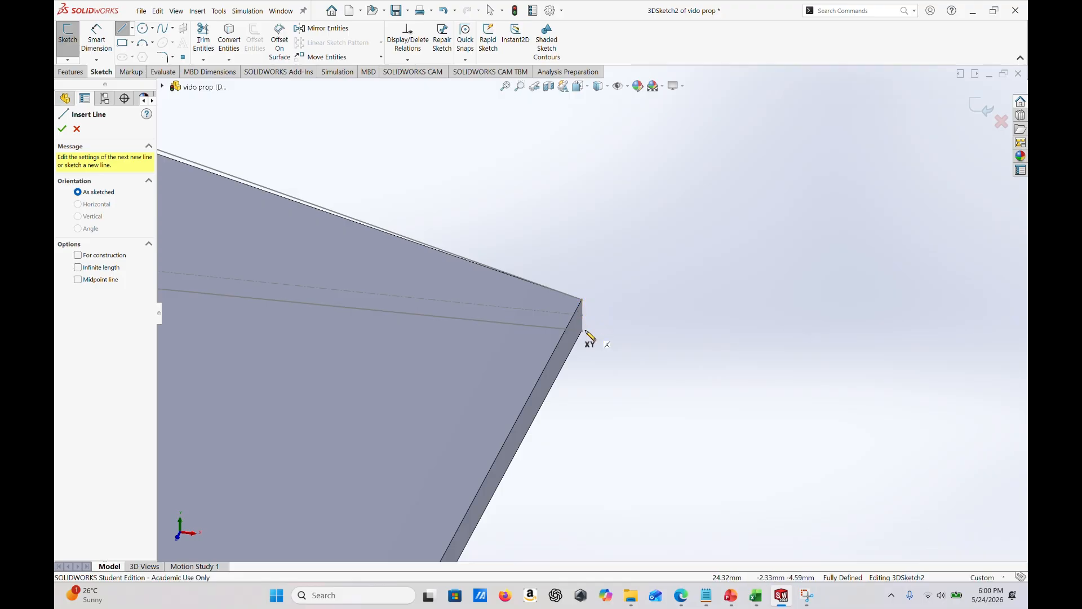
left_click(581, 315)
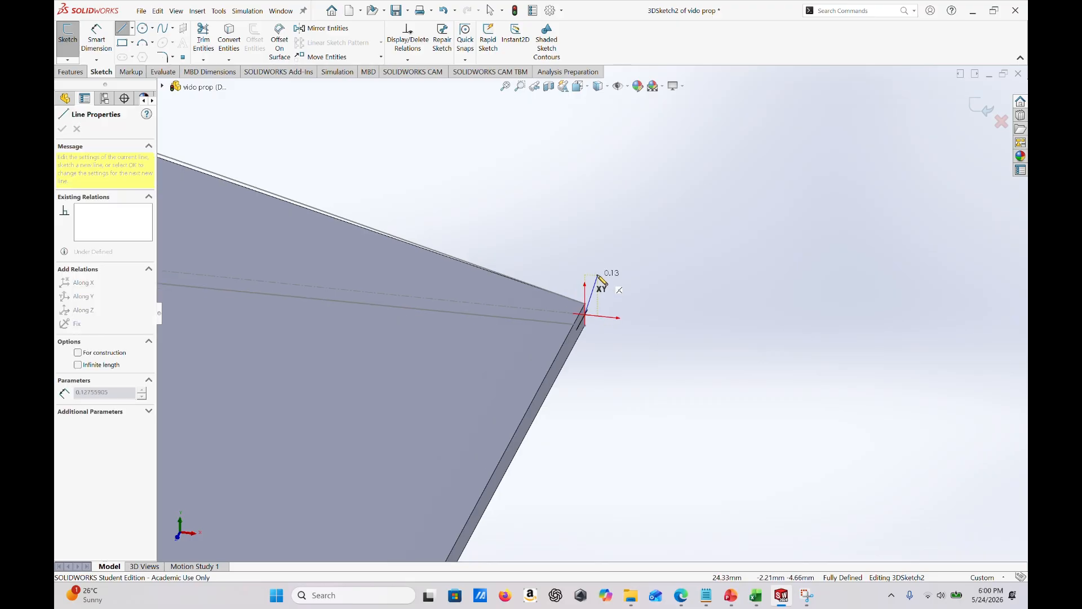
scroll(599, 280, "up", 4)
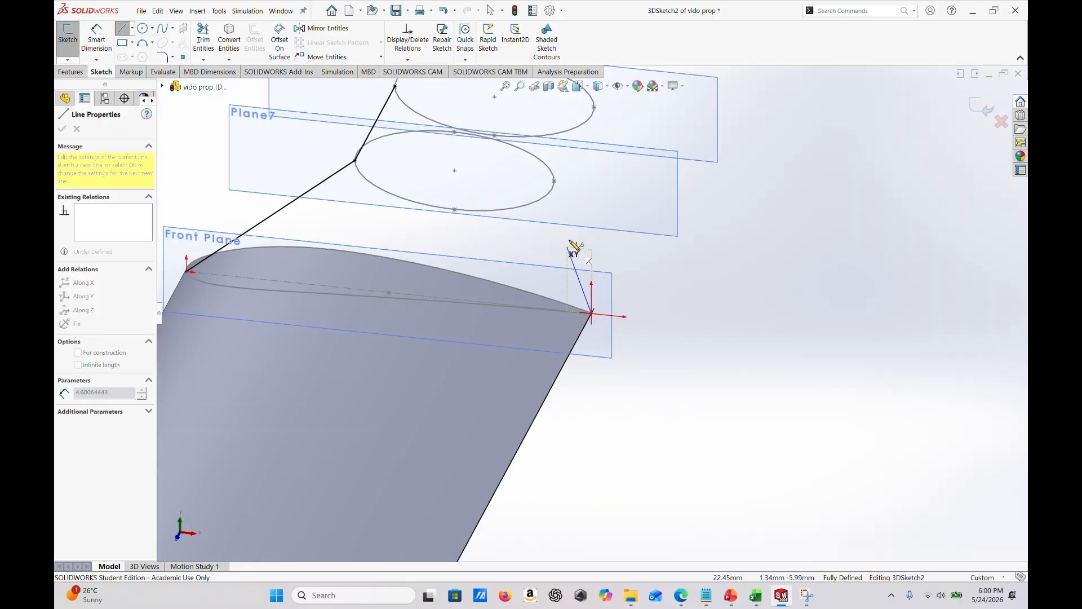
left_click(555, 182)
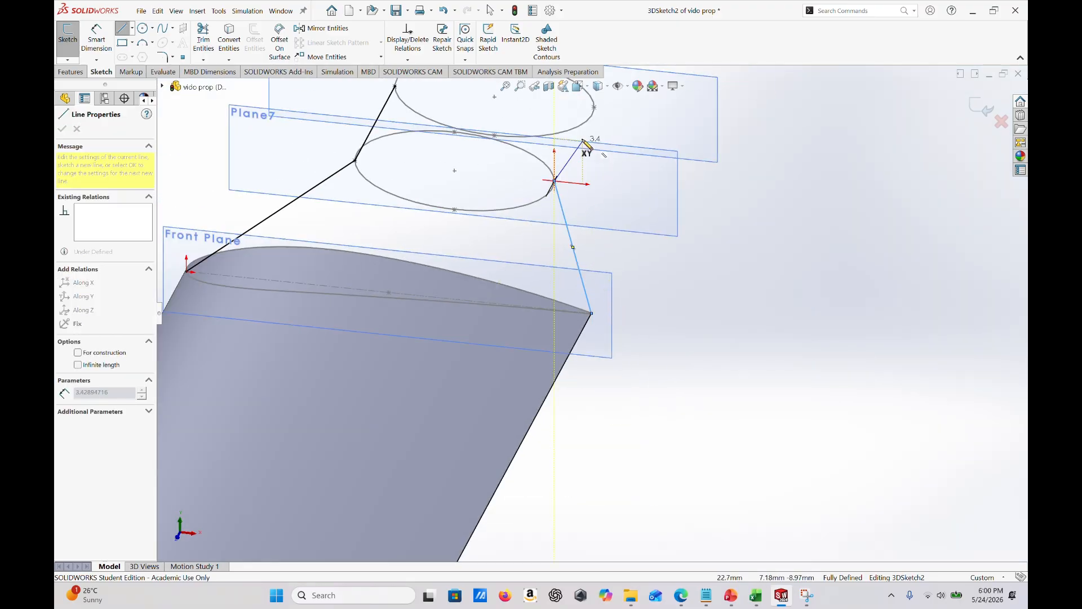
left_click(593, 107)
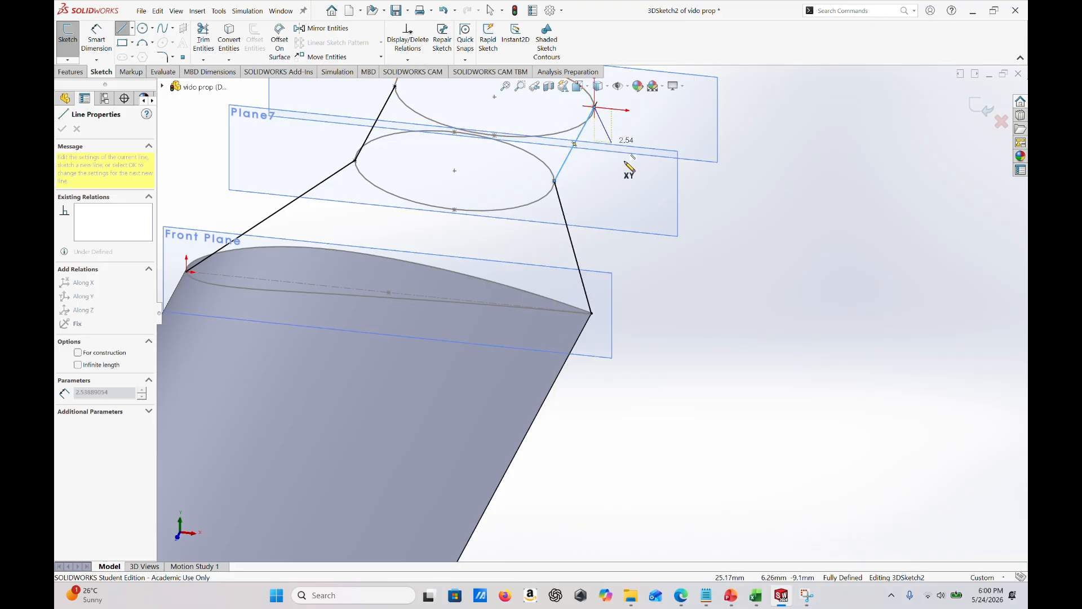
key("Escape")
key("Escape")
scroll(604, 244, "up", 2)
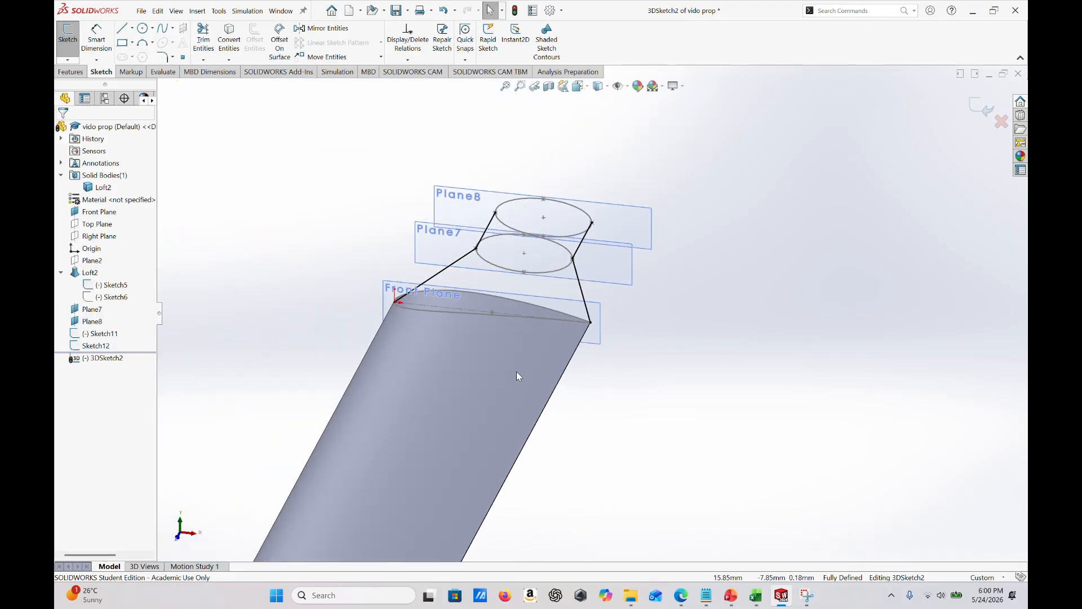
mouse_move(516, 371)
middle_mouse_down()
mouse_move(522, 357)
mouse_move(466, 416)
mouse_move(455, 458)
middle_mouse_up()
scroll(374, 317, "up", 2)
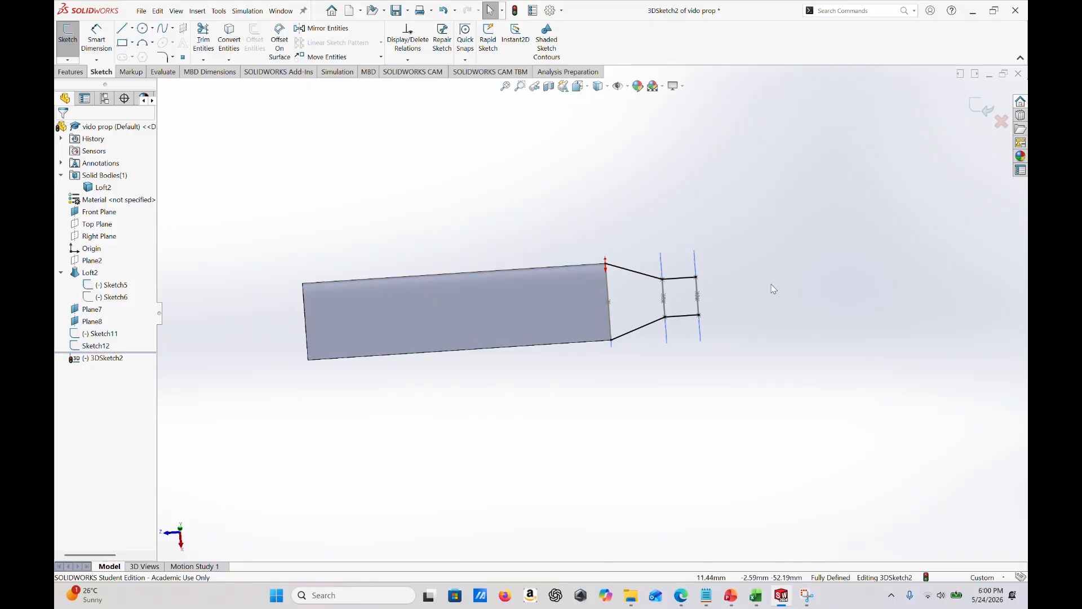
- Delete the coincident relation on the guide line's endpoint at the root airfoil's leading edge
key("ctrl+7")
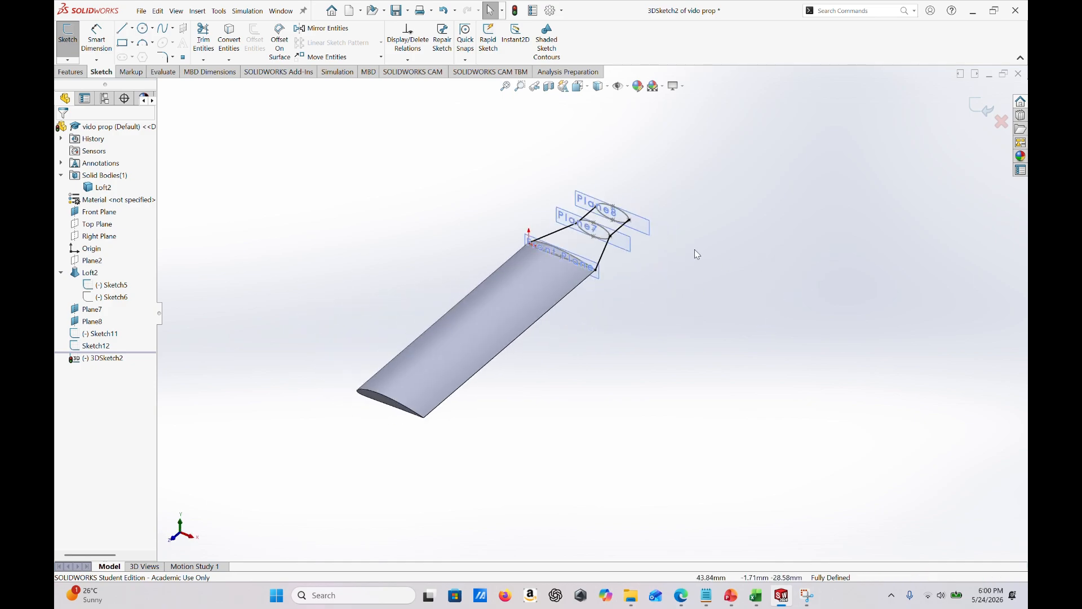
scroll(545, 258, "down", 2)
scroll(545, 258, "down", 2)
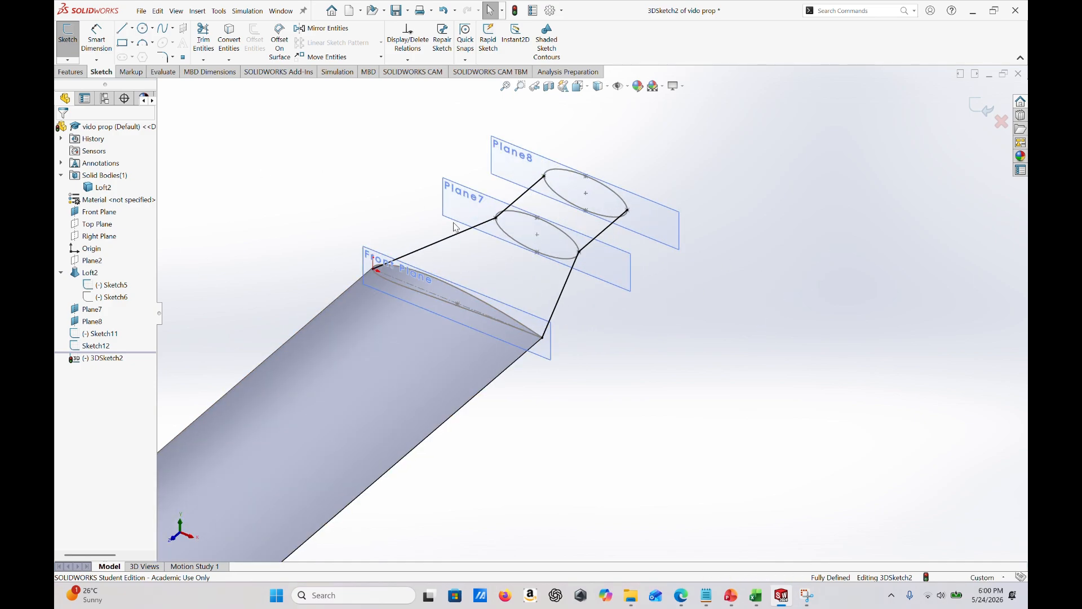
scroll(419, 271, "down", 2)
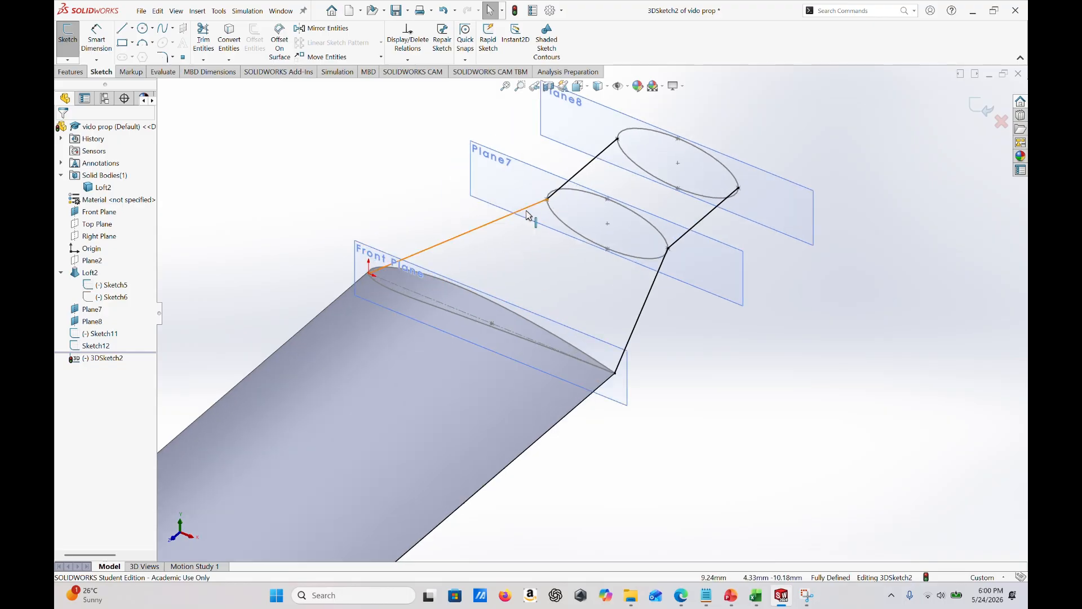
left_click(370, 274)
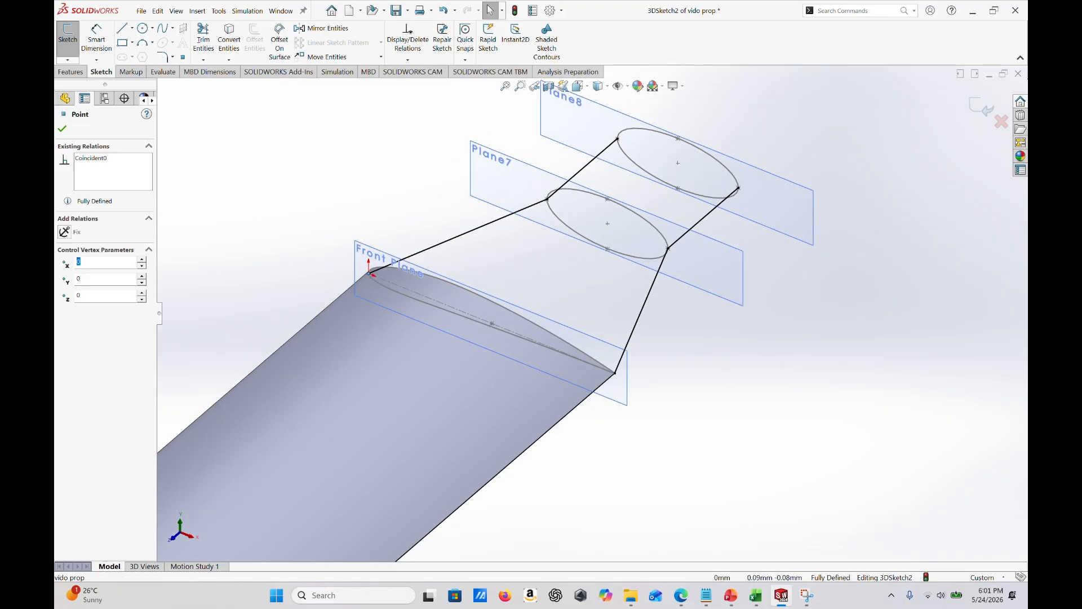
left_click(111, 158)
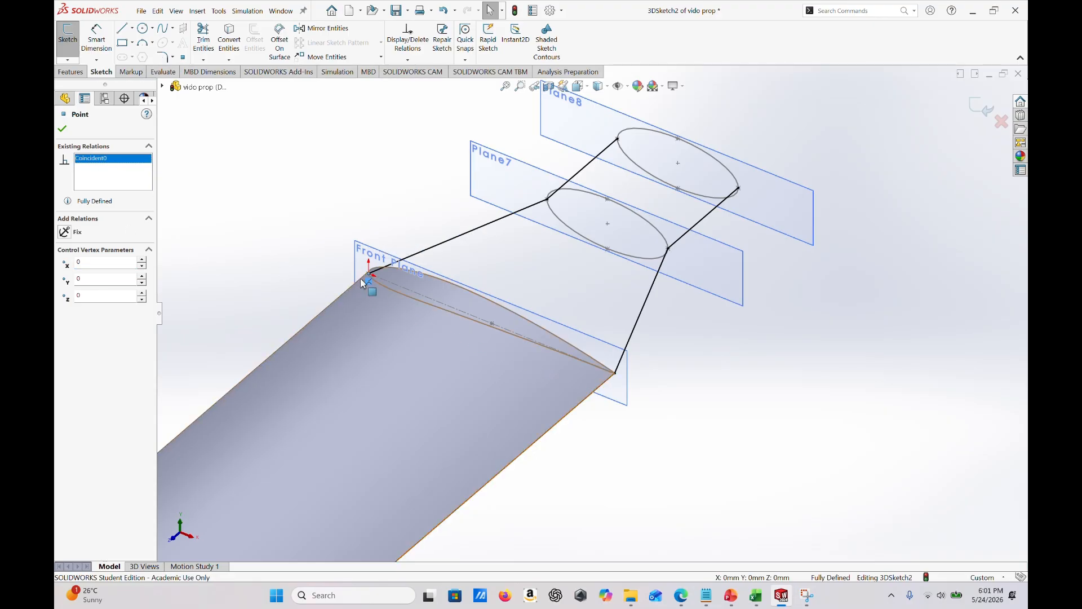
left_click(256, 198)
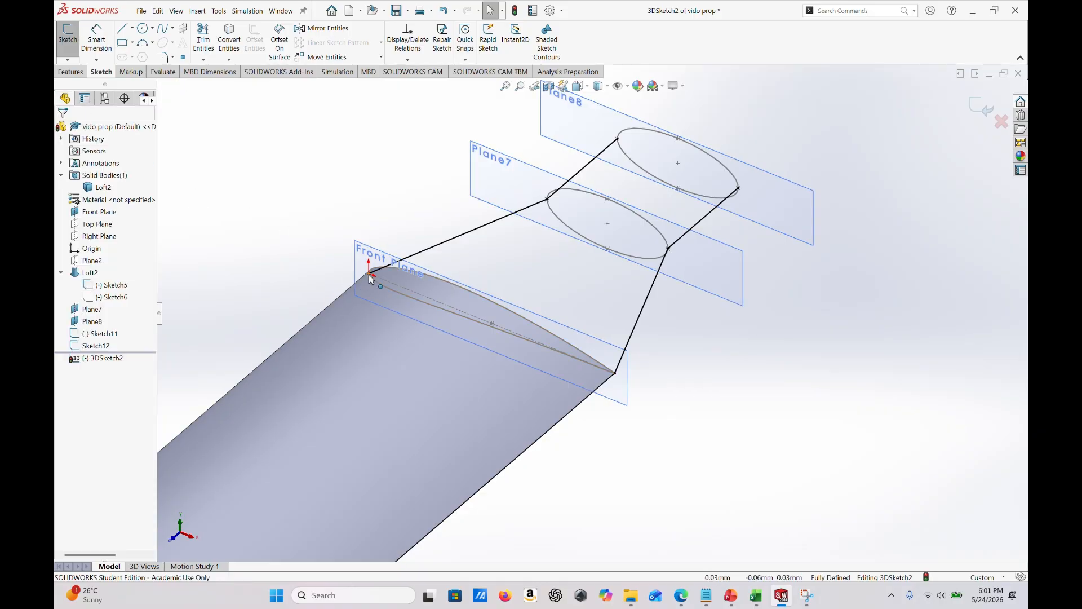
left_click(369, 274)
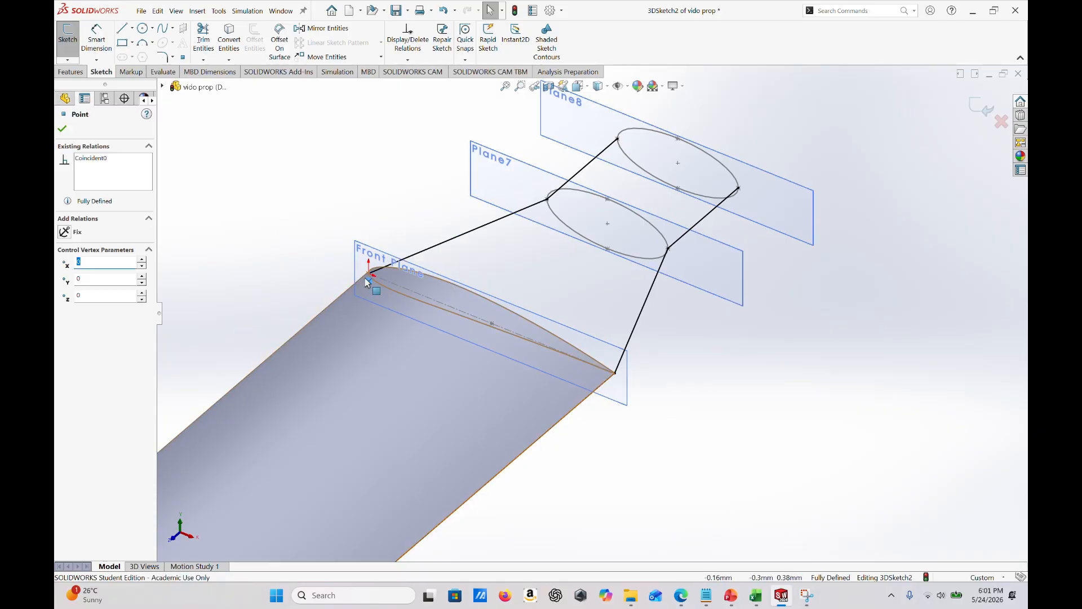
left_click(367, 280)
key("Delete")
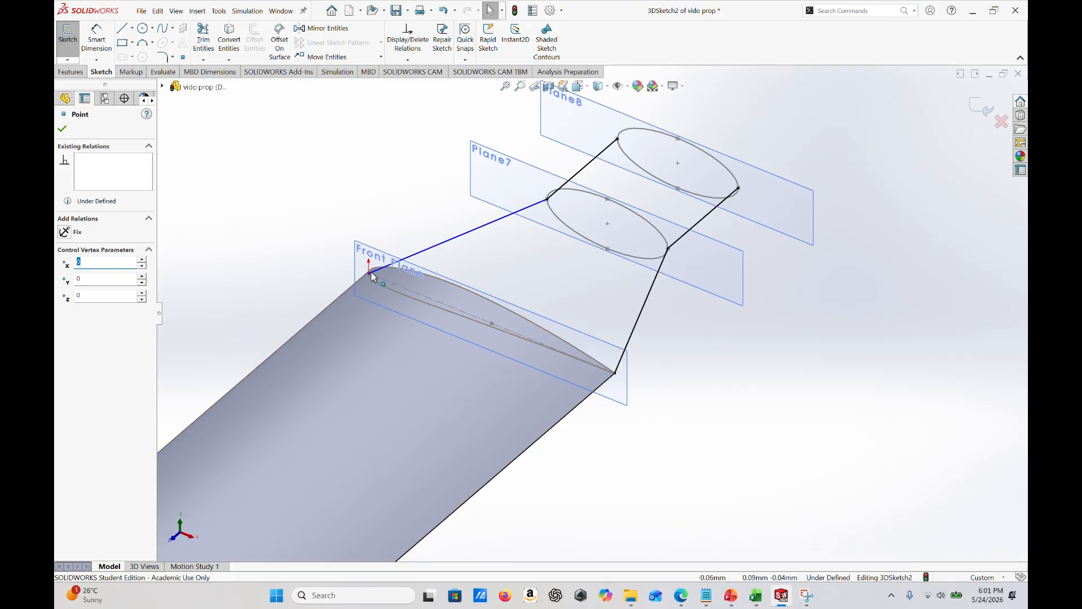
left_click(62, 129)
- Delete the coincident relation on the leading-edge guide line's point at the Plane7 ellipse
left_click(550, 202)
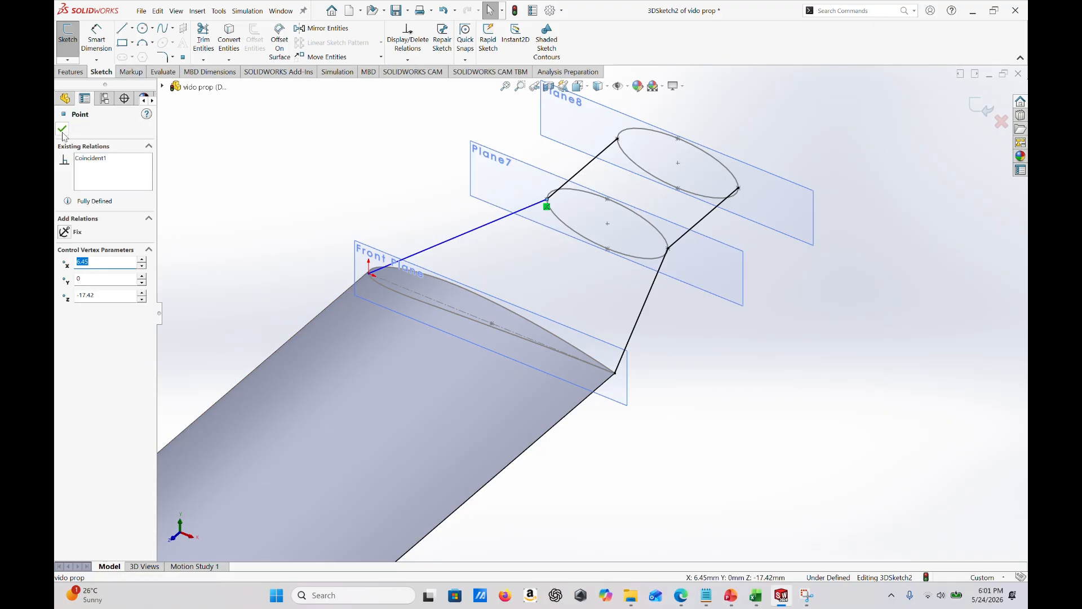
left_click(109, 159)
key("Delete")
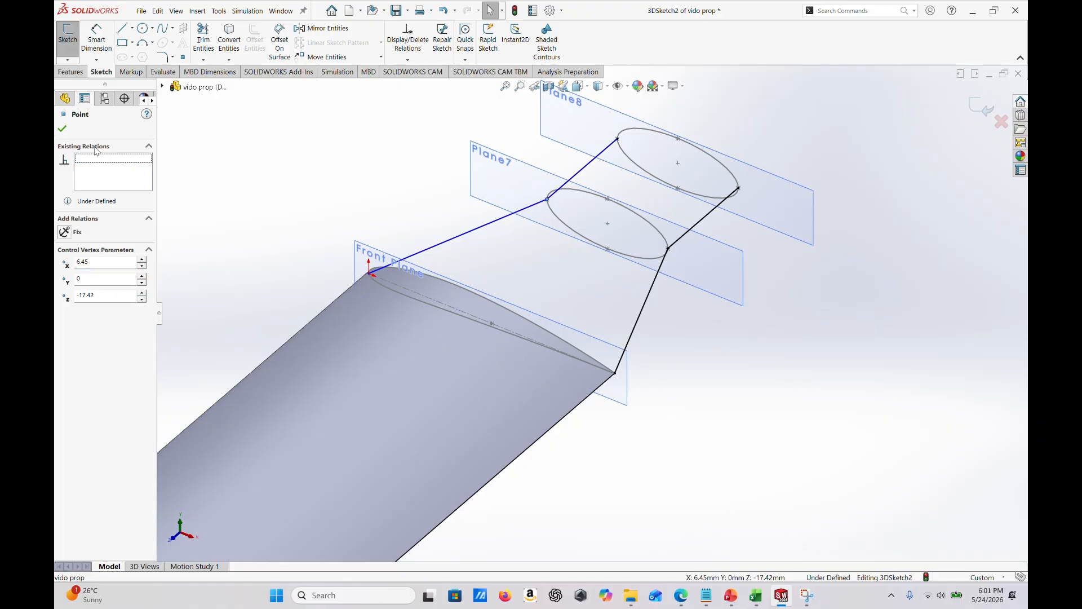
left_click(62, 129)
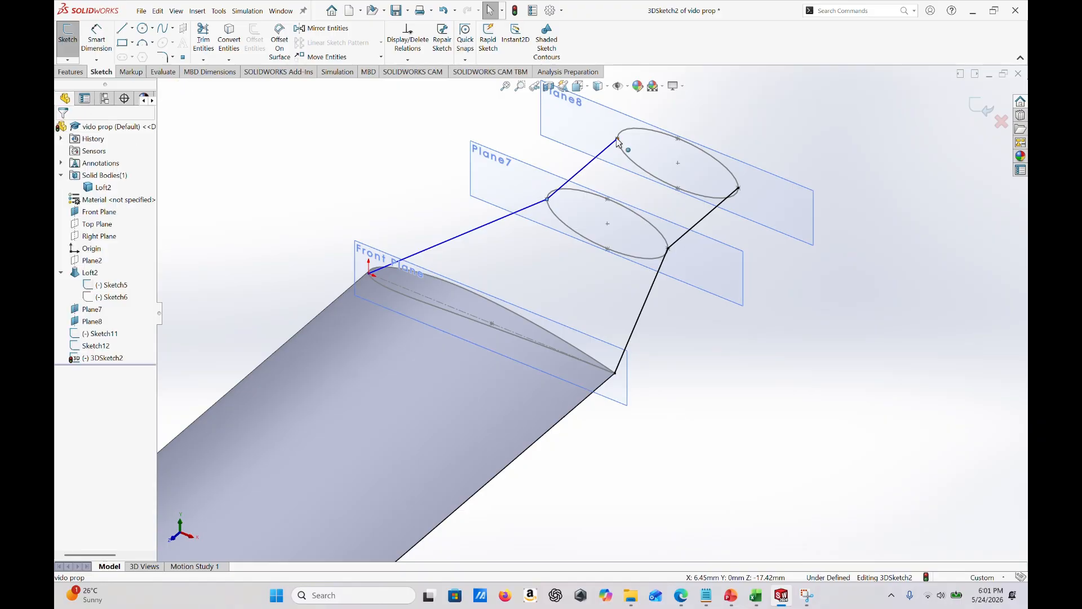
- Delete the coincident relation on the leading-edge guide line's endpoint at the Plane8 ellipse
left_click(618, 140)
left_click(618, 146)
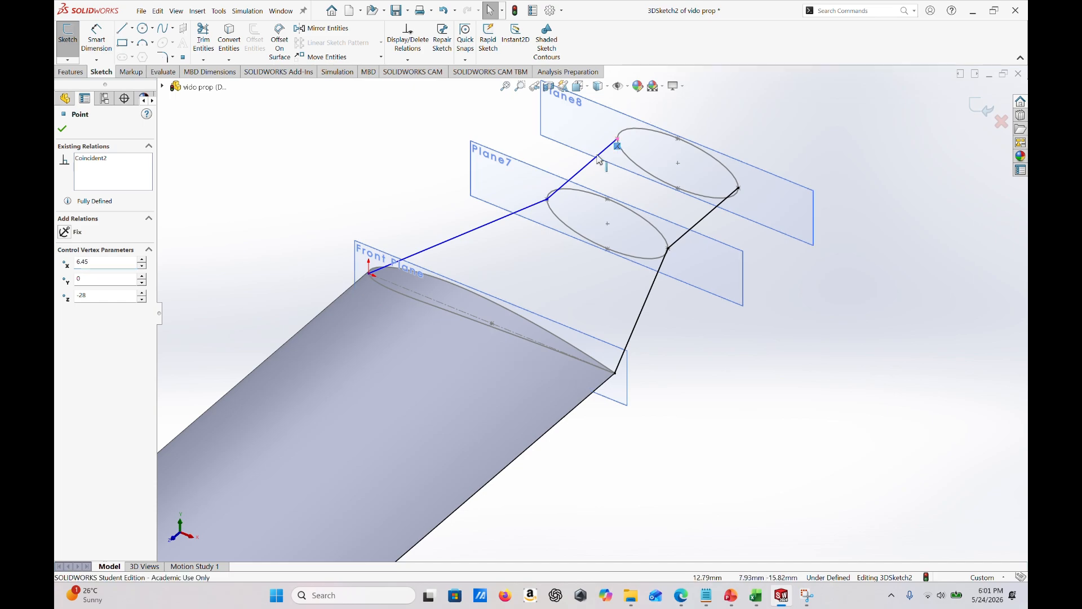
key("Delete")
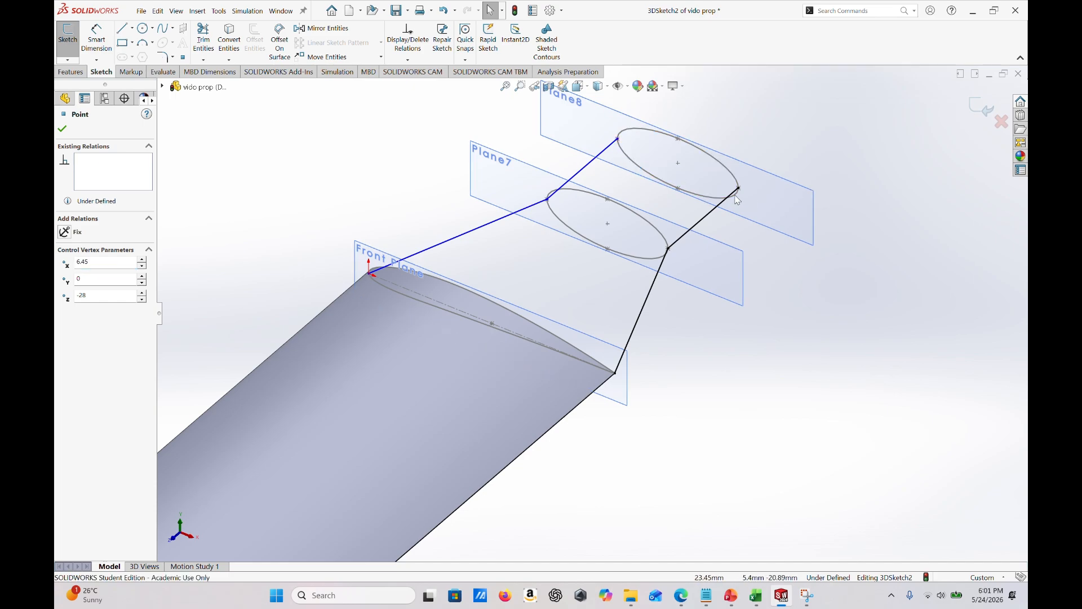
- Delete the coincident relations on the trailing-edge guide line's points at the root airfoil and the Plane7 ellipse
left_click(615, 374)
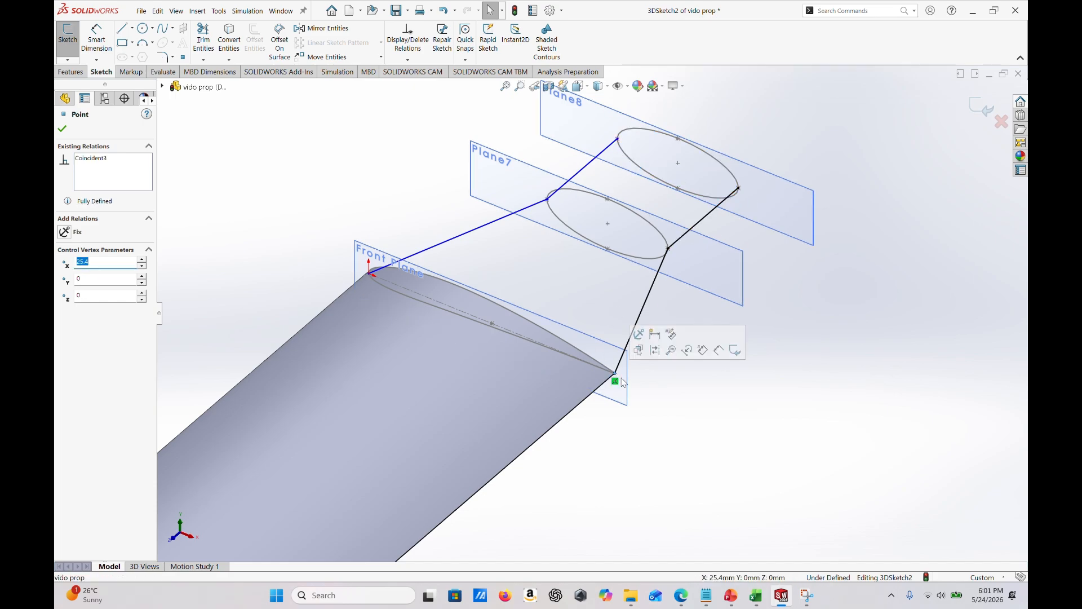
left_click(668, 252)
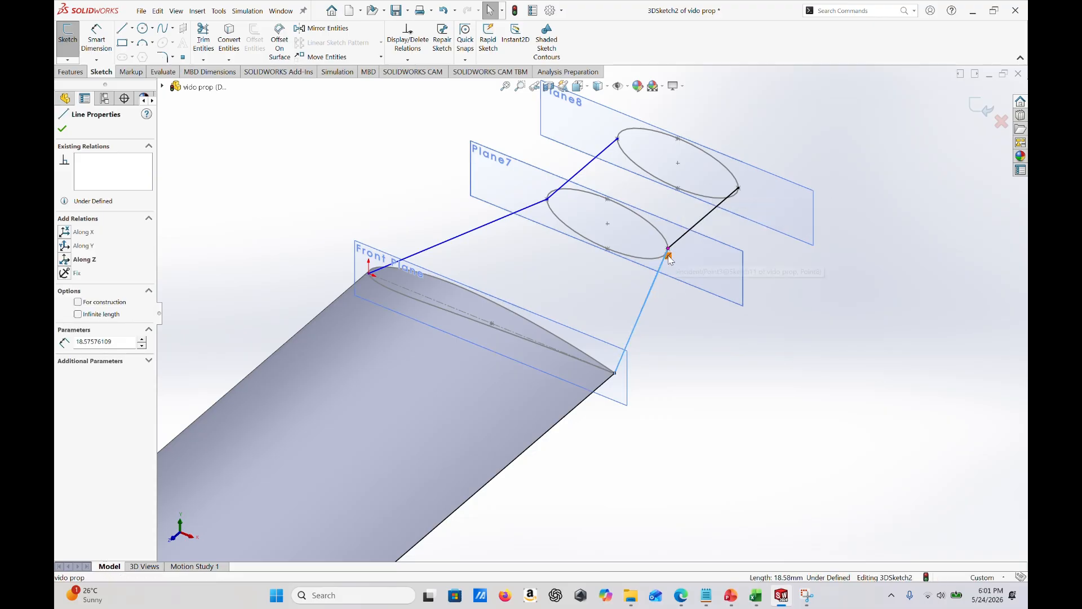
key("Escape")
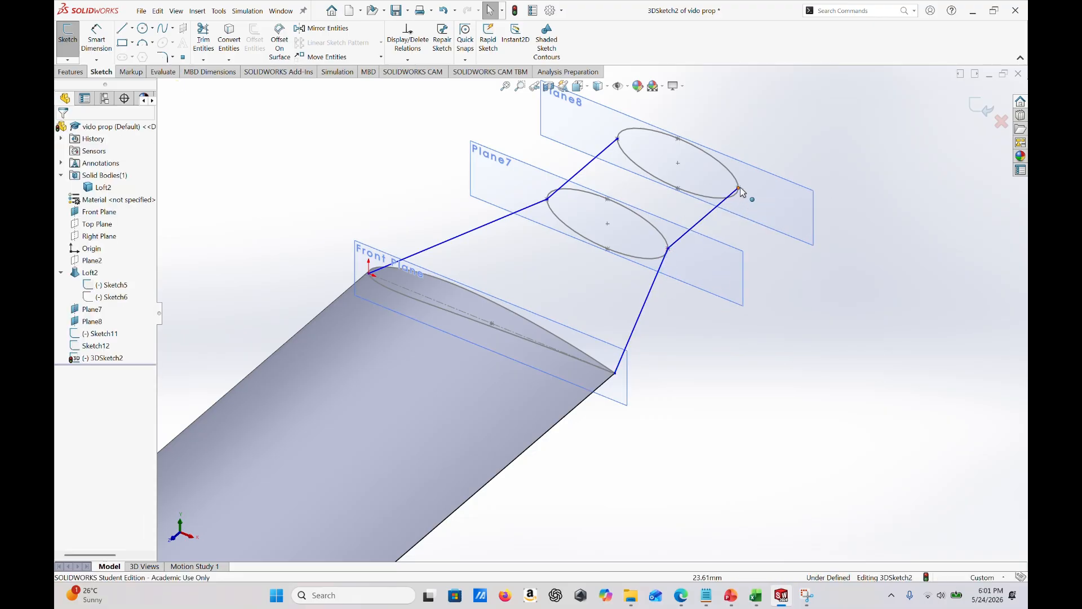
- Delete the coincident relation on the trailing-edge guide line's endpoint at the Plane8 ellipse and exit the 3D sketch
left_click(739, 188)
left_click(739, 195)
key("Delete")
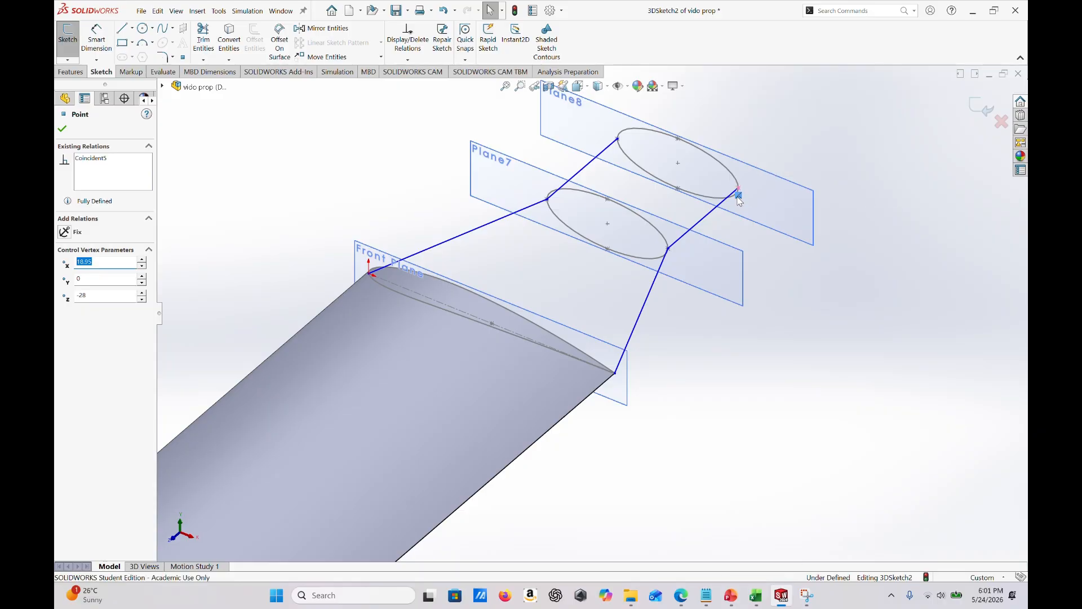
scroll(724, 266, "up", 3)
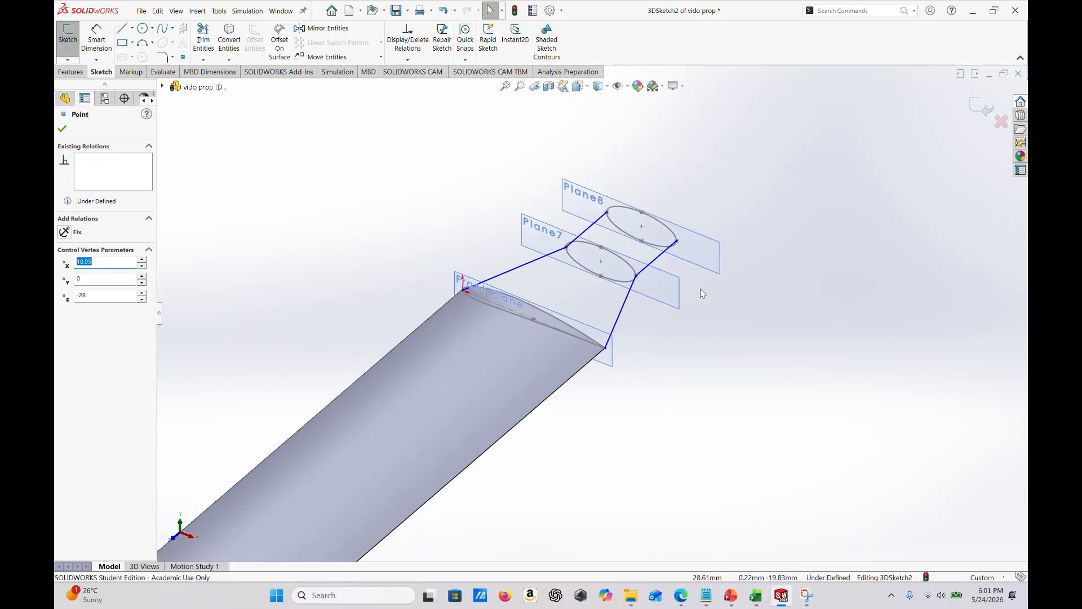
middle_click_drag(722, 271, 685, 287)
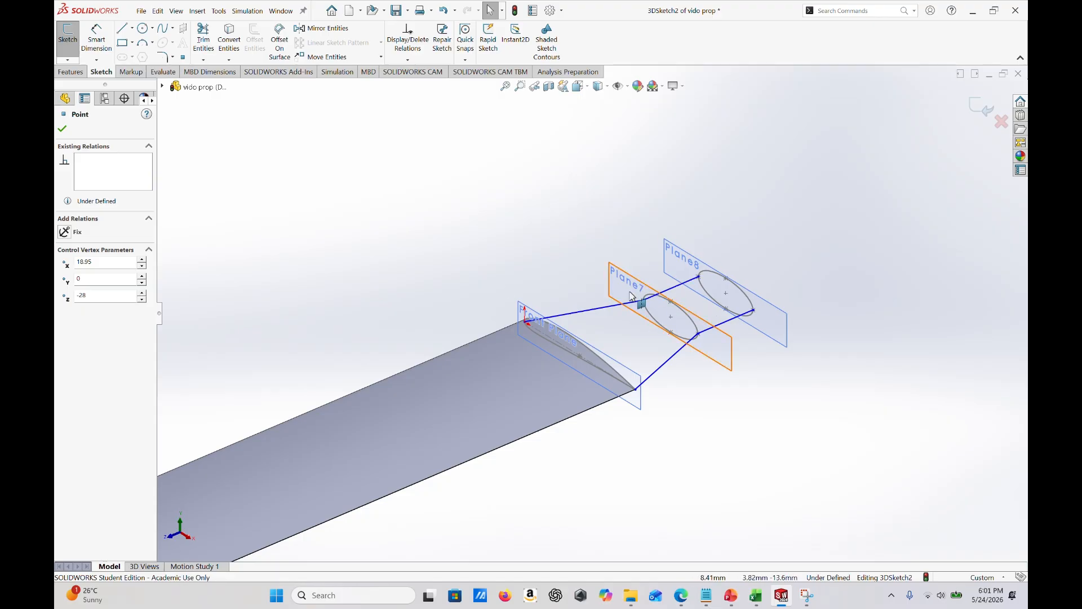
left_click(63, 130)
mouse_move(467, 302)
middle_mouse_down()
mouse_move(703, 430)
mouse_move(592, 394)
mouse_move(647, 394)
mouse_move(637, 396)
middle_mouse_up()
left_click(985, 109)
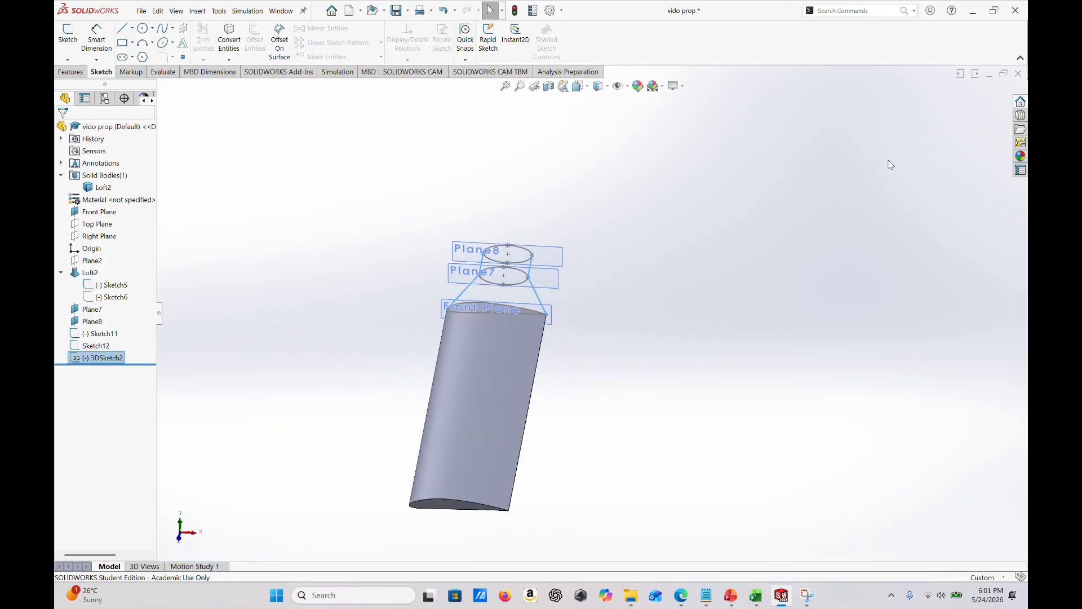
- Start a Lofted Boss/Base with the root airfoil, the Plane7 ellipse and the Plane8 ellipse as profiles, in that order
middle_click_drag(551, 299, 324, 180)
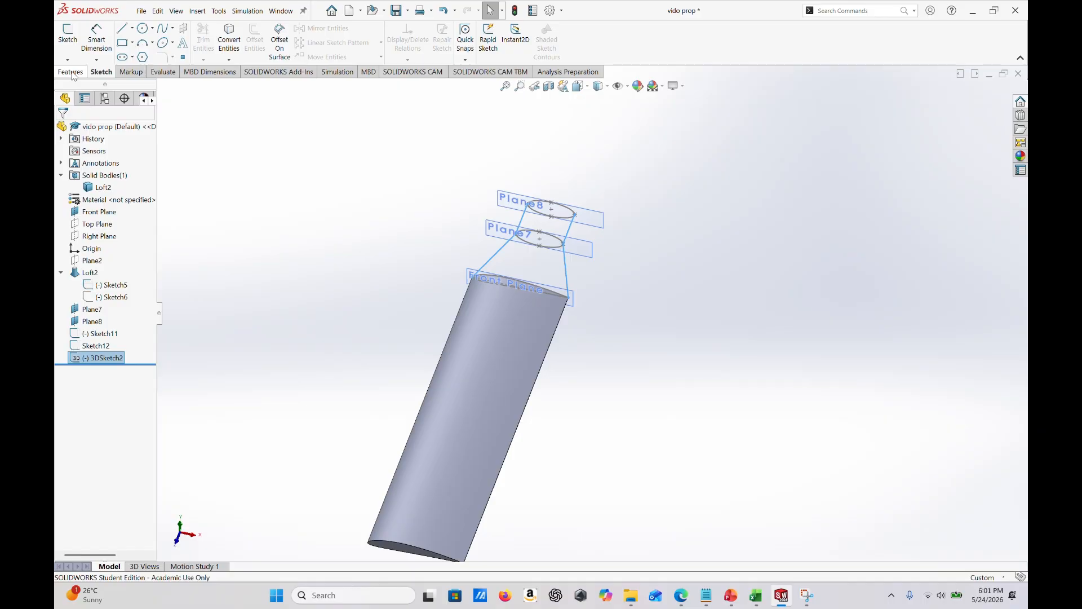
left_click(71, 73)
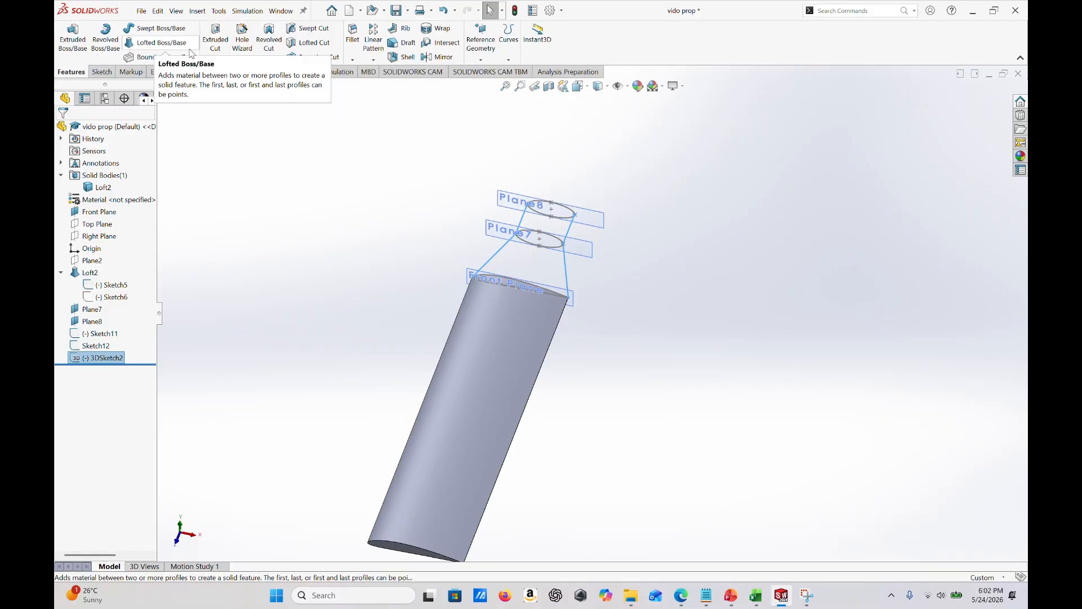
left_click(158, 49)
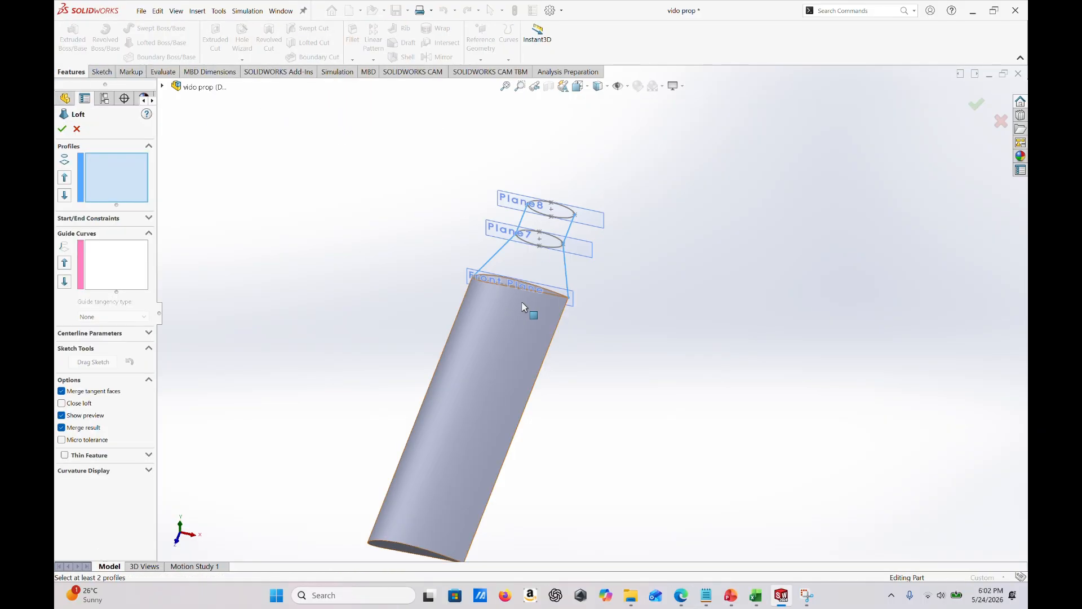
scroll(521, 307, "down", 3)
scroll(586, 282, "down", 4)
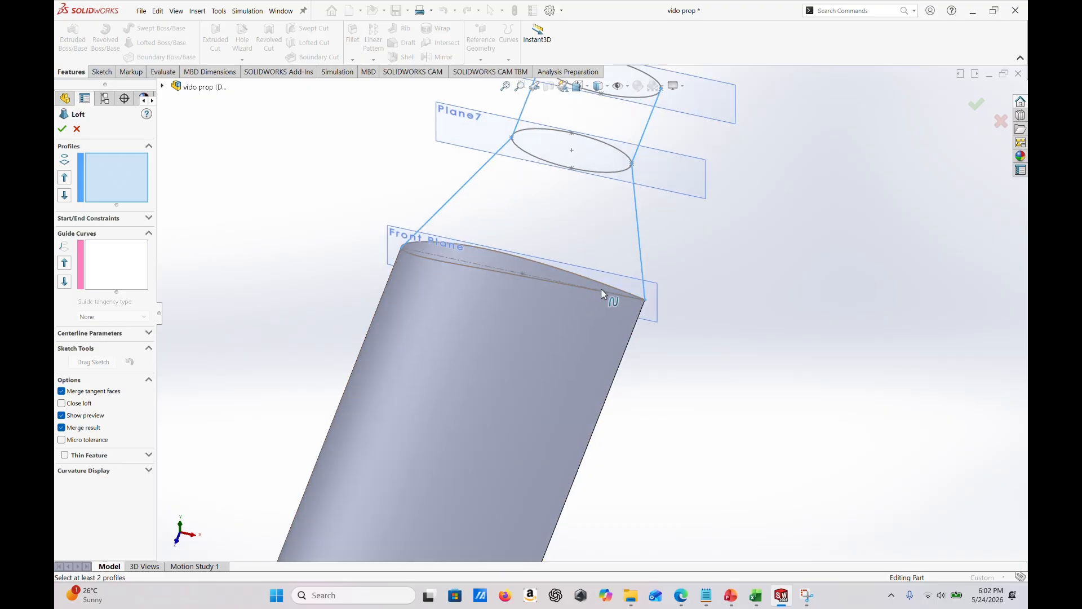
left_click(464, 243)
middle_click_drag(888, 381, 589, 274)
scroll(551, 263, "up", 6)
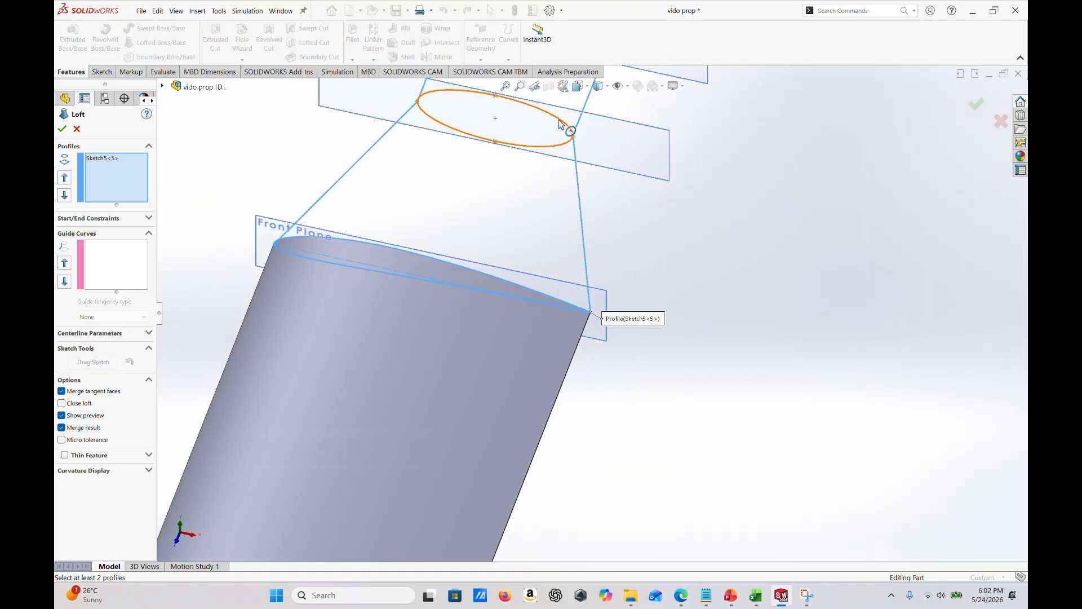
left_click(561, 124)
scroll(540, 181, "up", 3)
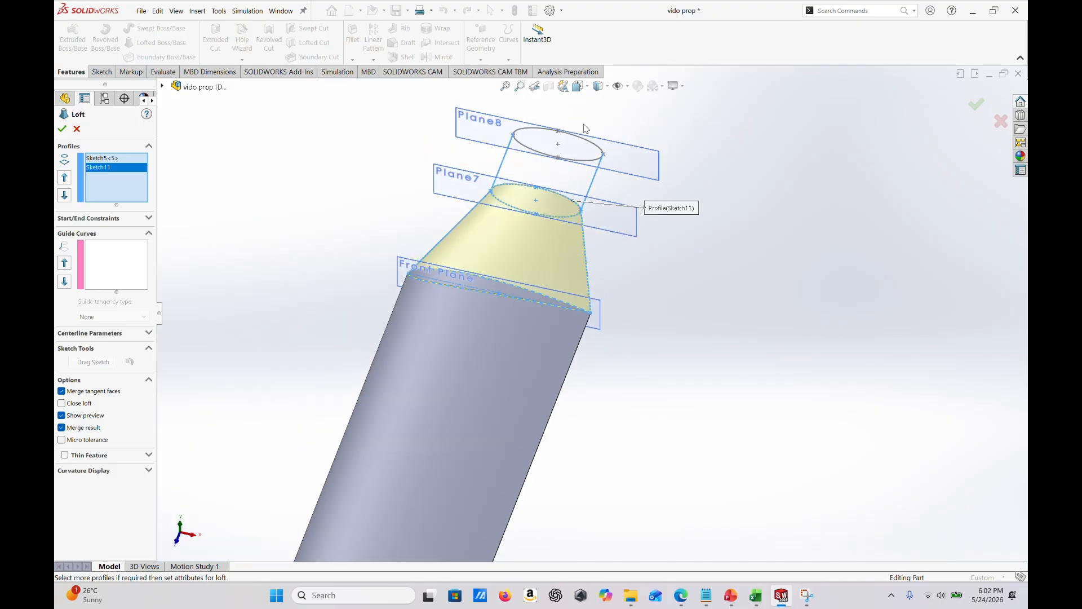
left_click(590, 146)
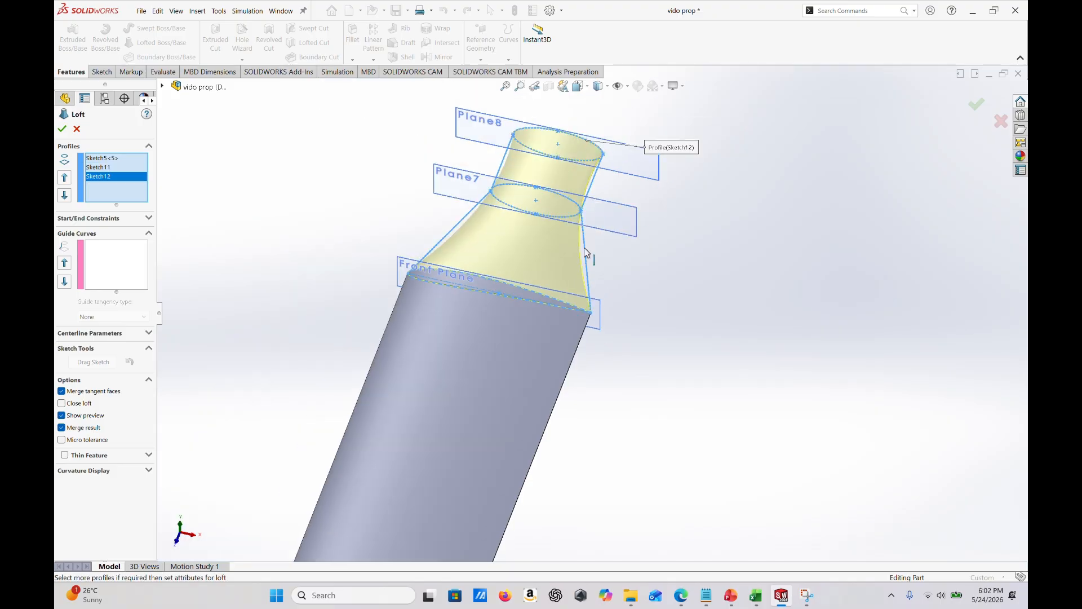
- Add the connected leading-edge guide lines of the 3D sketch as the loft's first guide curve
scroll(593, 262, "down", 5)
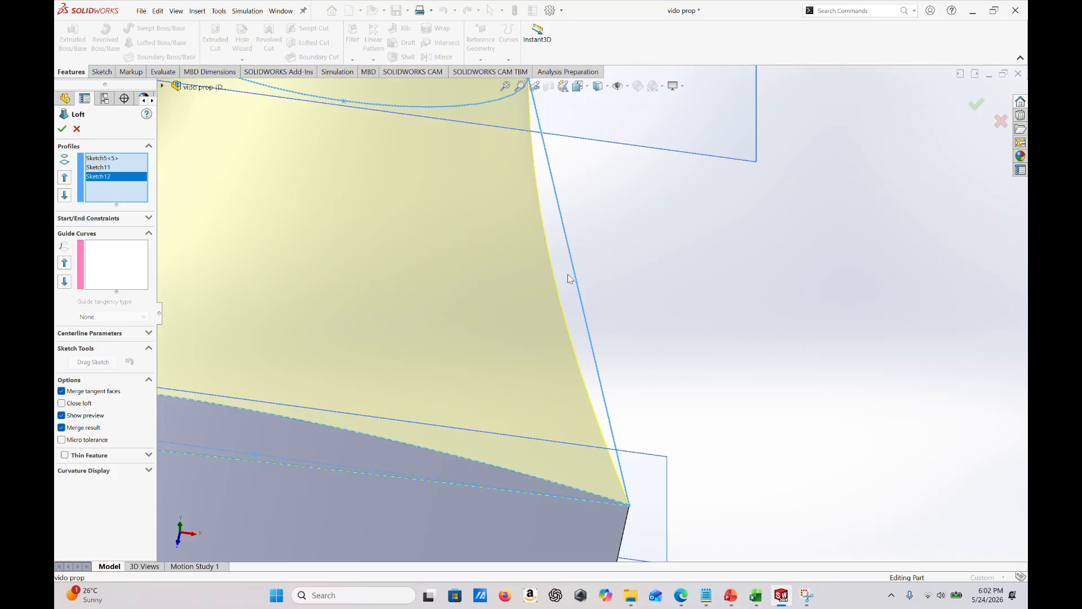
scroll(611, 363, "up", 5)
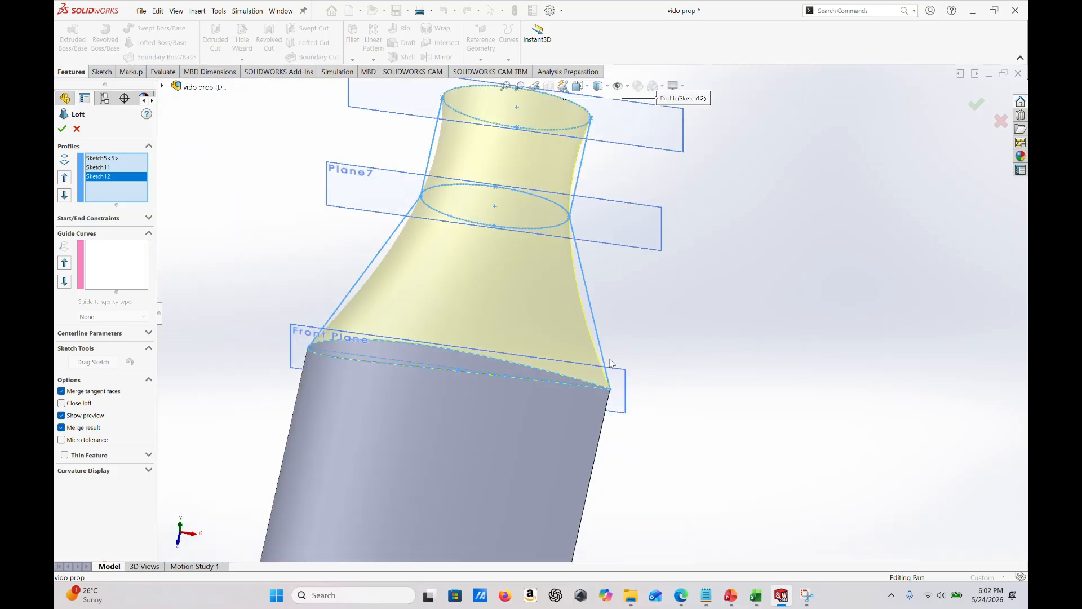
left_click(103, 275)
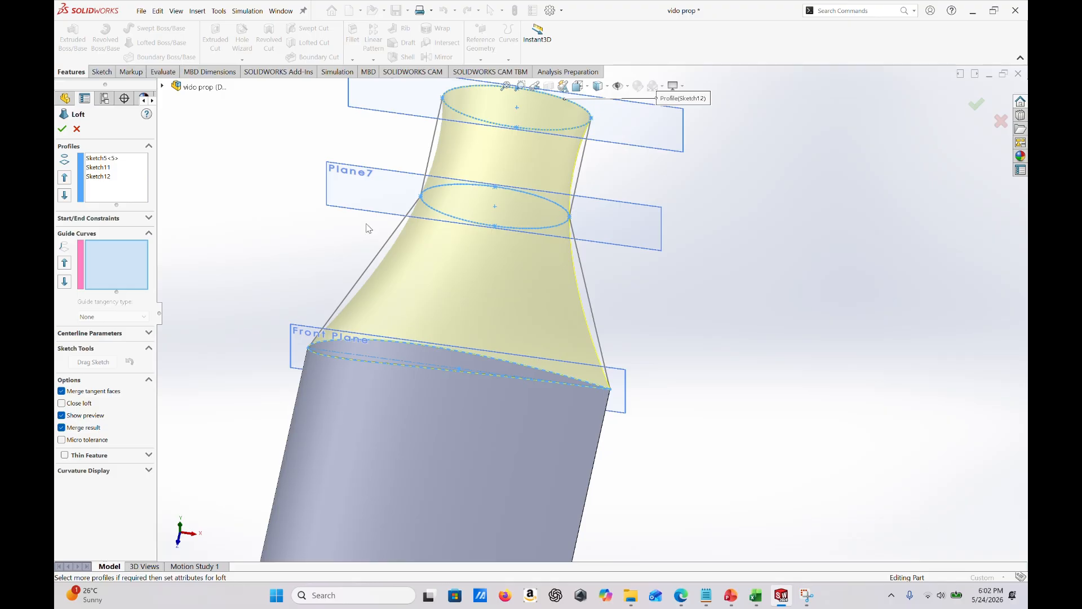
left_click(376, 257)
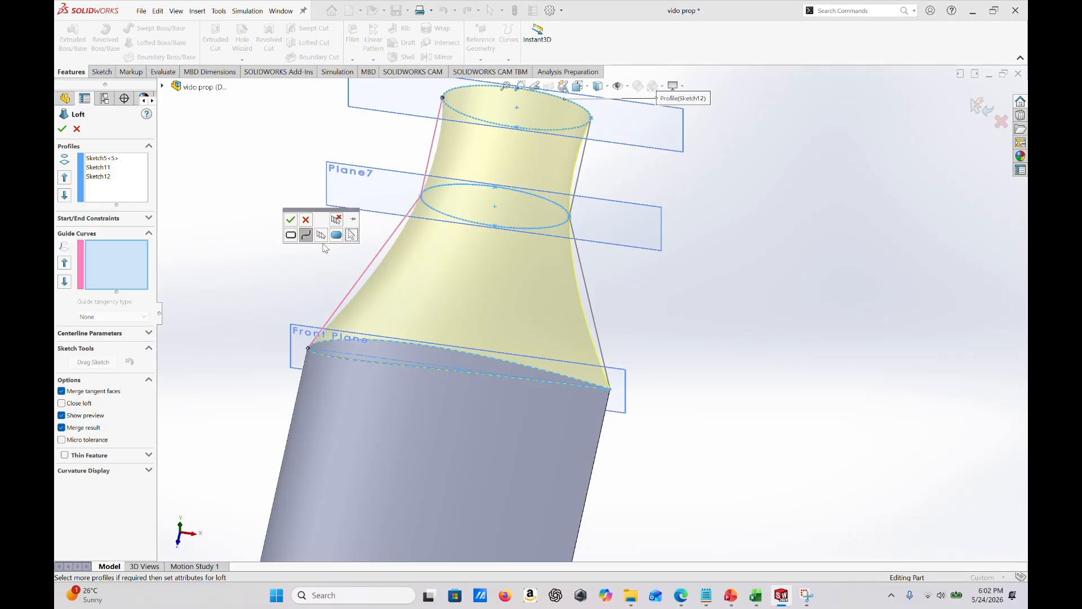
left_click(291, 221)
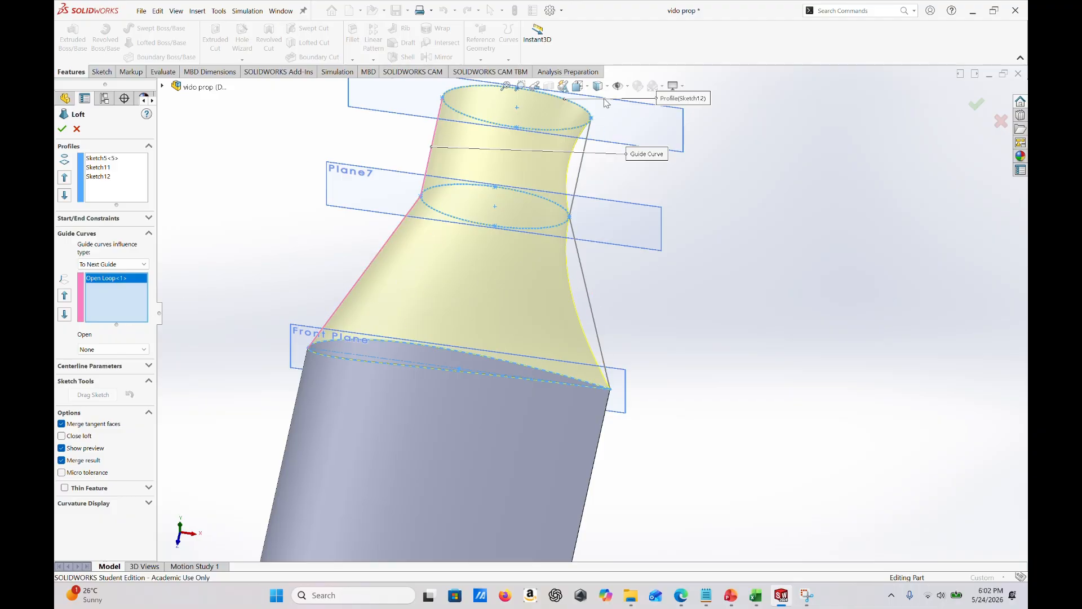
- Add the connected trailing-edge lines as the second guide curve, check the loft preview and create the loft with merged result
left_click(586, 284)
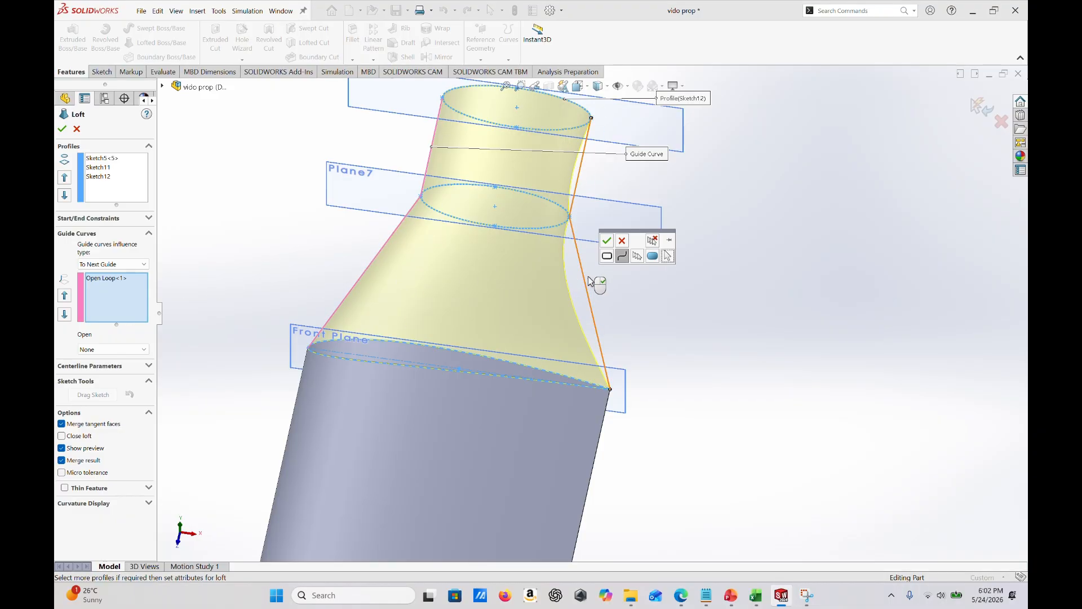
left_click(607, 241)
middle_click_drag(596, 393, 568, 326)
scroll(568, 327, "down", 10)
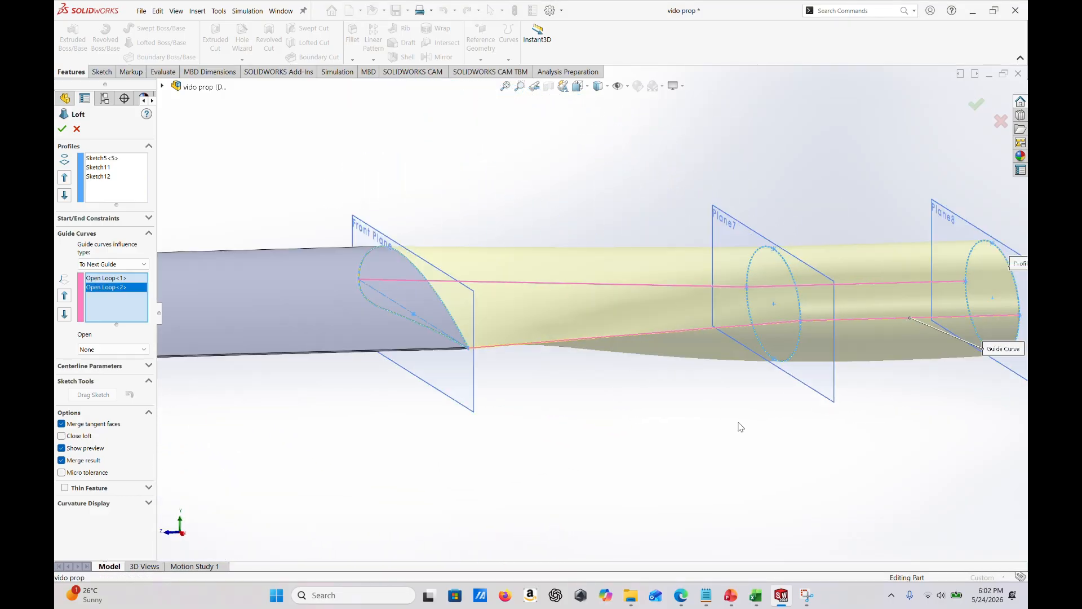
scroll(664, 293, "up", 10)
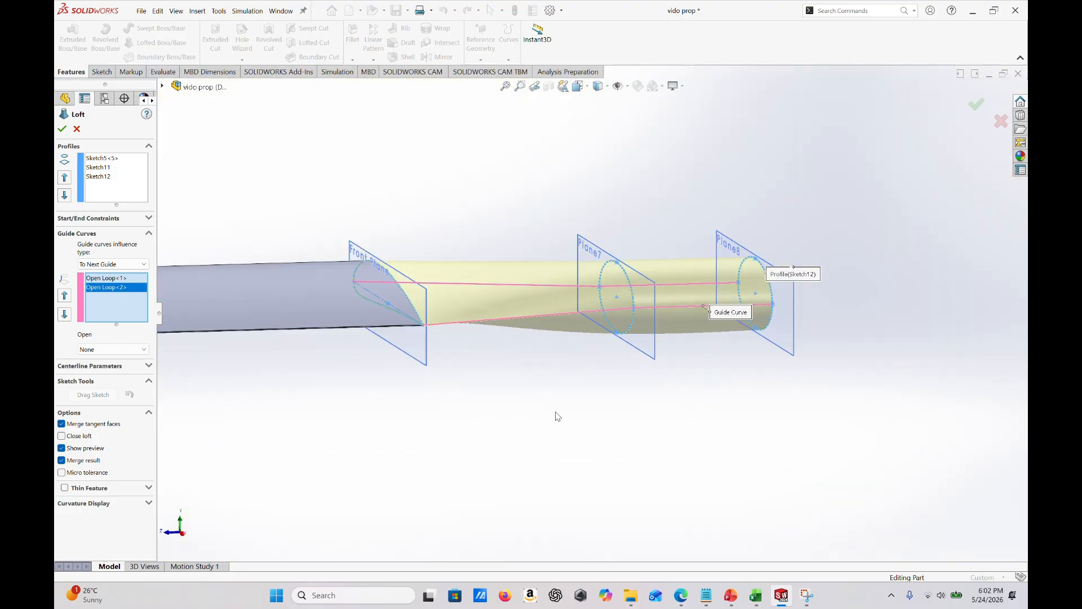
middle_click_drag(557, 416, 505, 397)
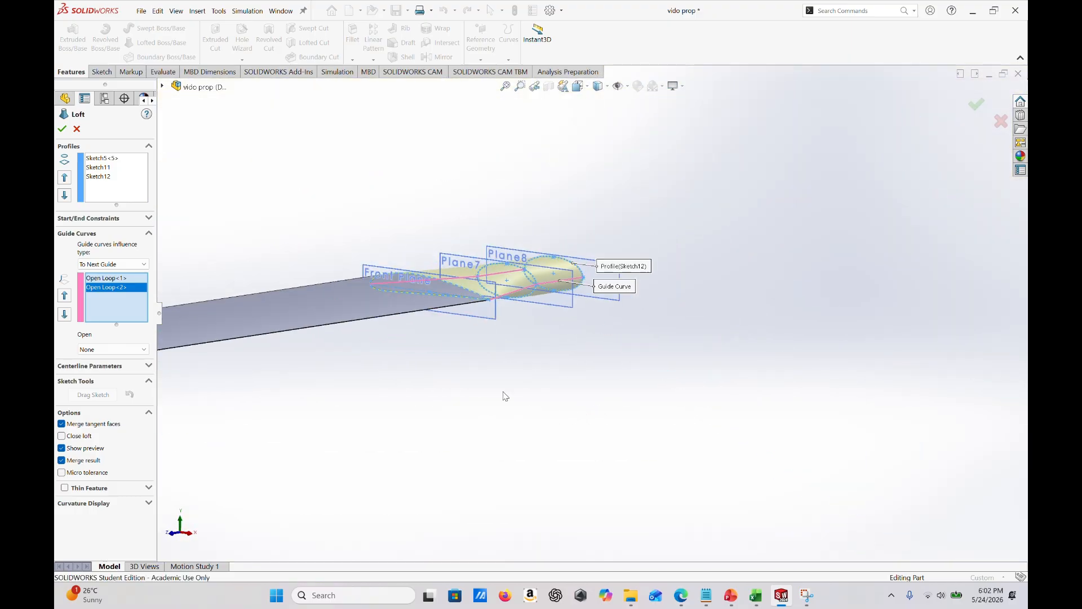
left_click(62, 131)
- Show the Top Plane and orient the blade to the standard Top view
middle_click_drag(468, 282, 514, 521)
scroll(478, 444, "up", 3)
middle_click_drag(479, 444, 647, 352)
middle_click_drag(669, 390, 795, 539)
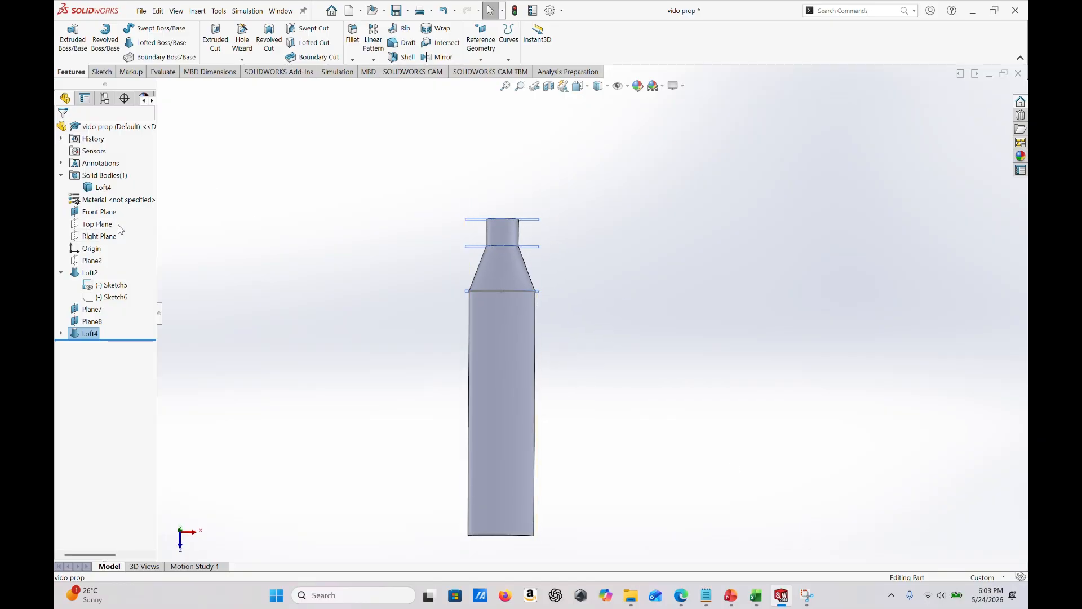
left_click(105, 226)
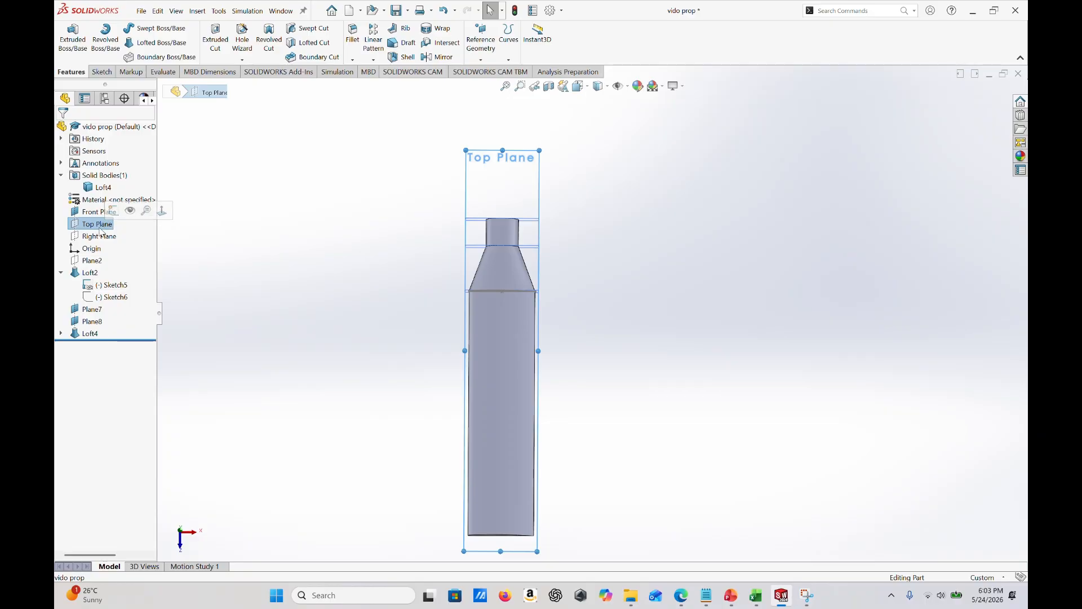
right_click(97, 226)
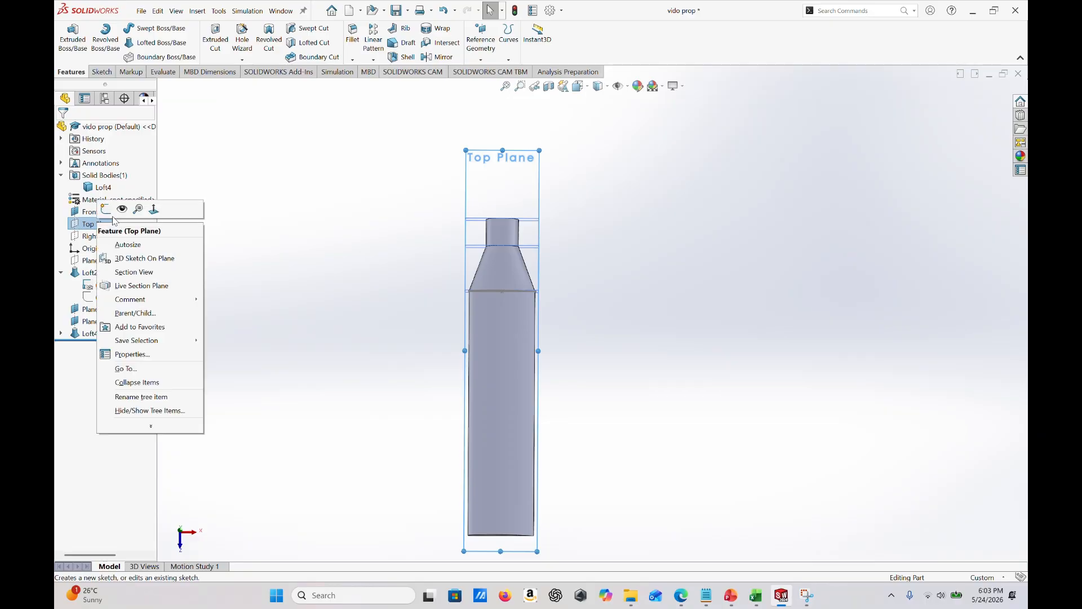
key("Escape")
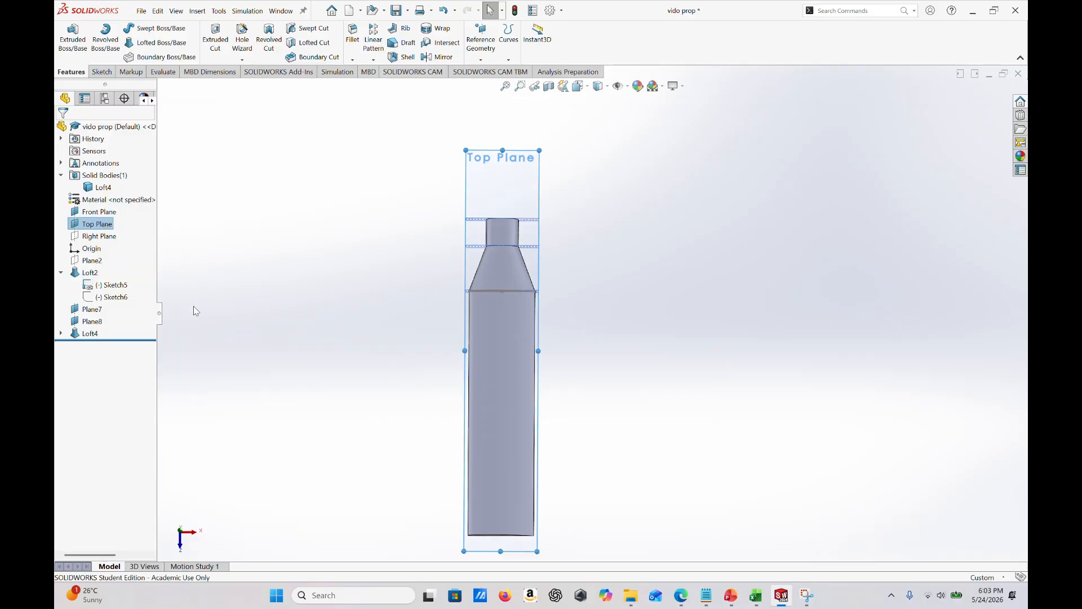
left_click(180, 532)
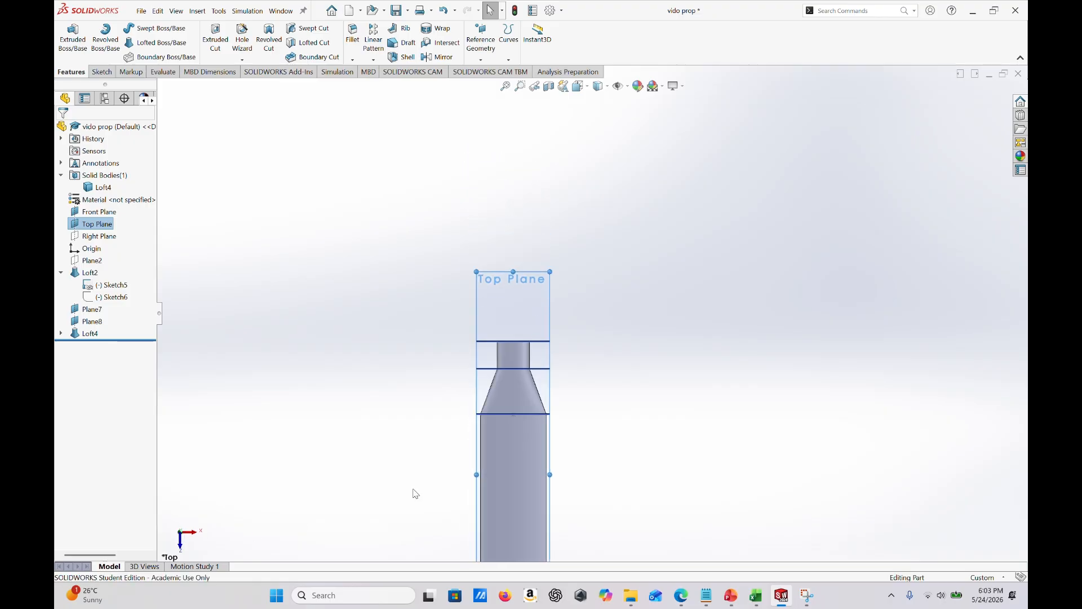
- Start a new sketch on the Top Plane
scroll(416, 493, "up", 3)
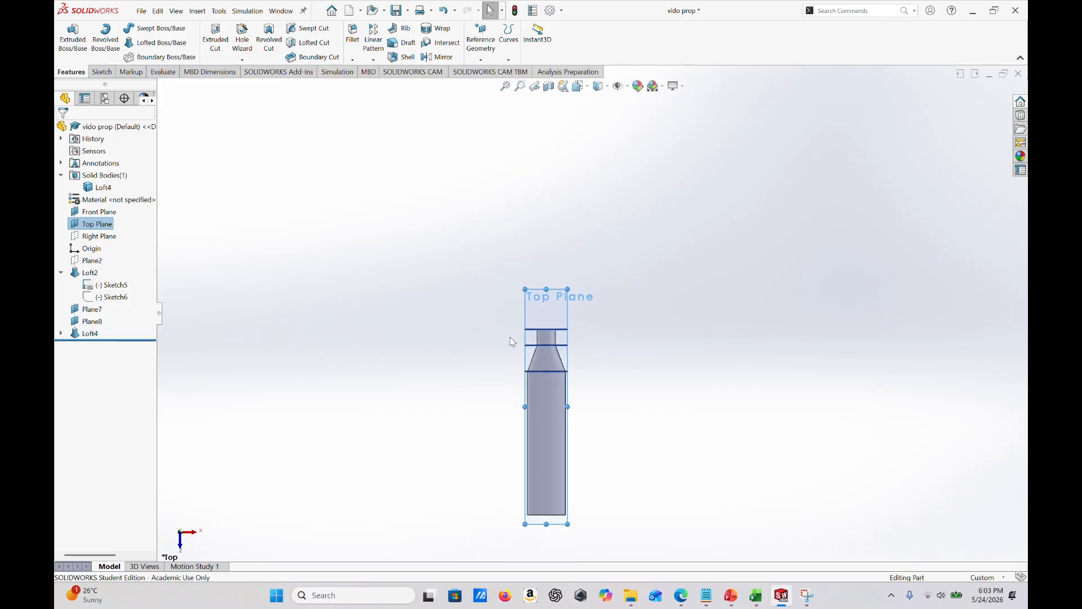
scroll(568, 469, "up", 4)
scroll(575, 436, "down", 4)
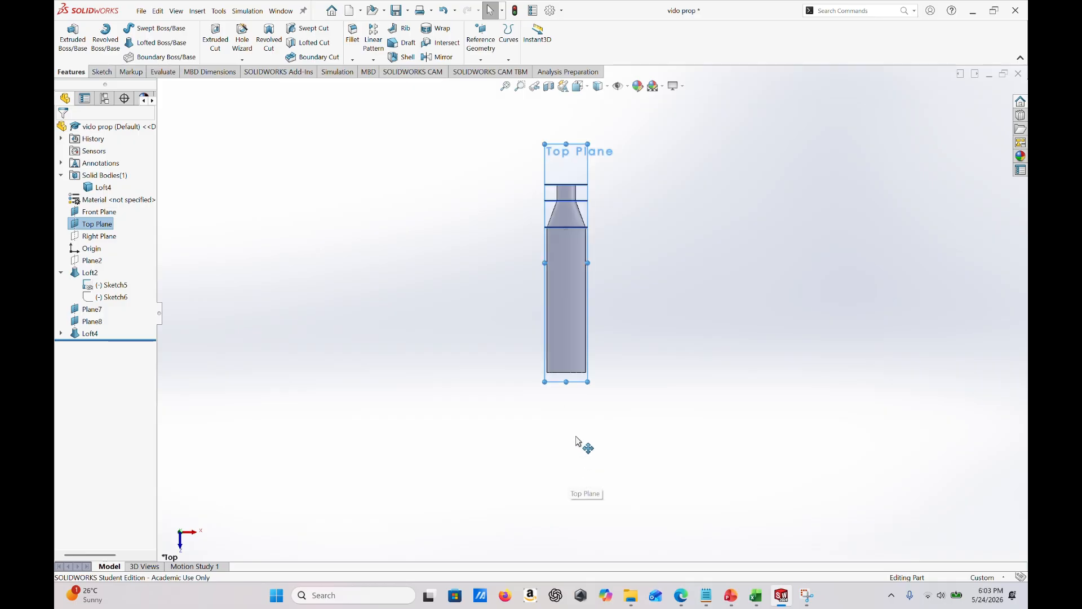
scroll(580, 265, "down", 3)
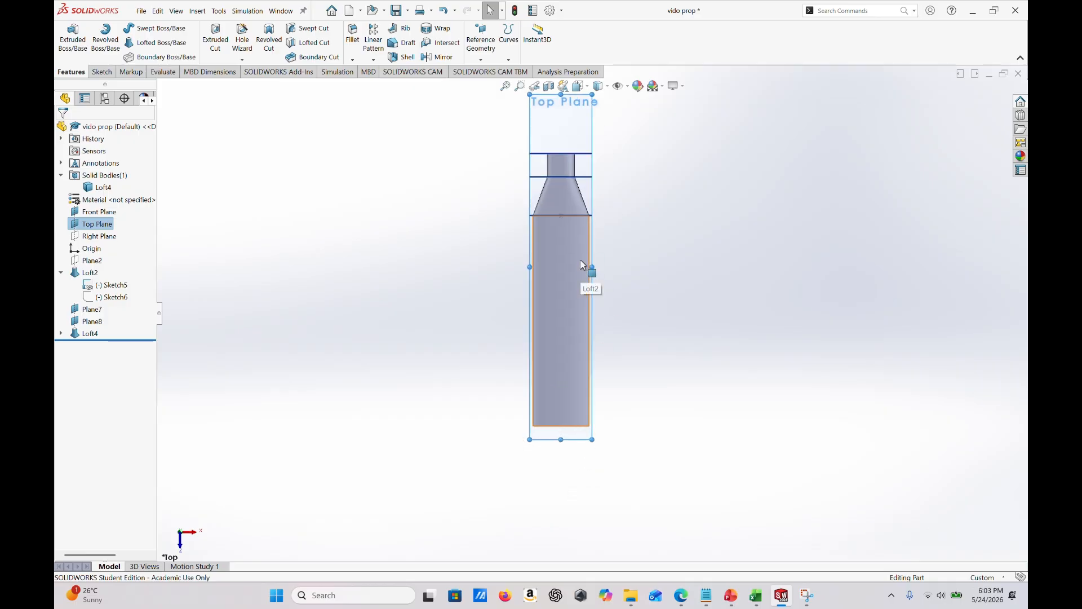
scroll(583, 265, "down", 1)
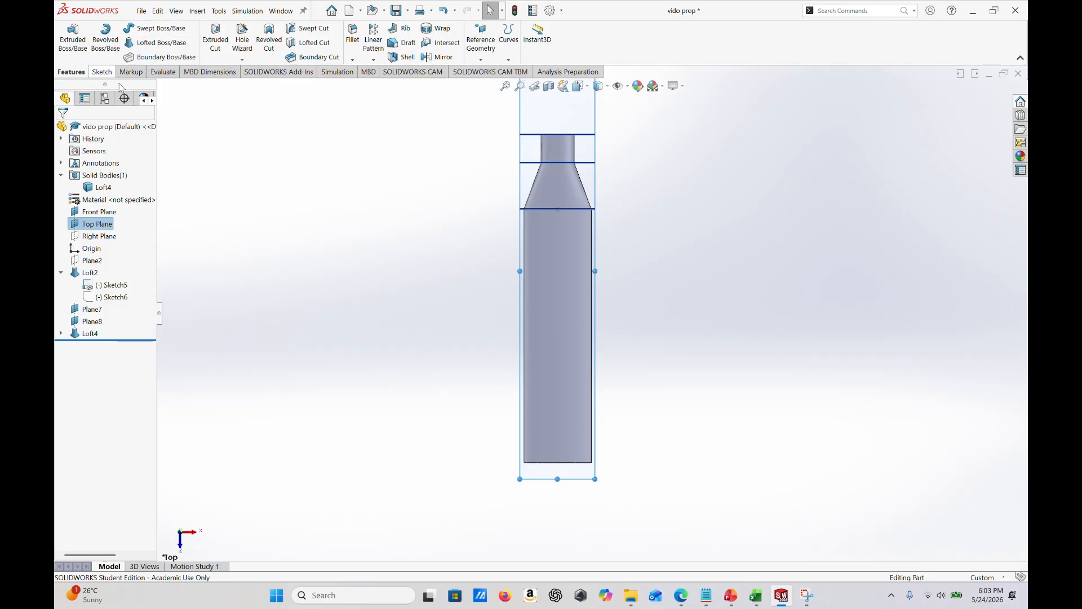
right_click(551, 110)
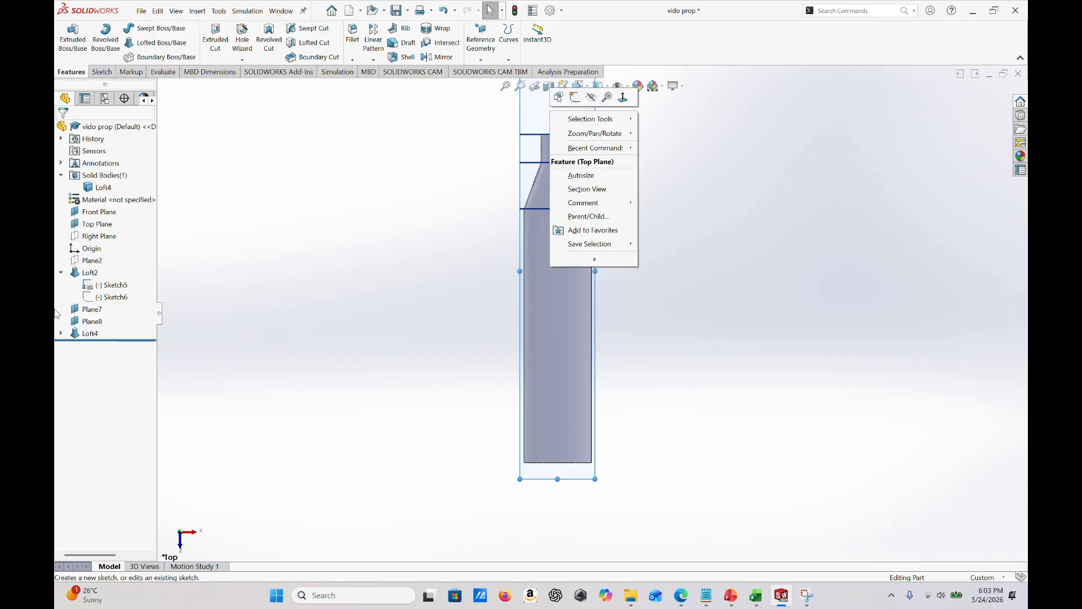
left_click(575, 98)
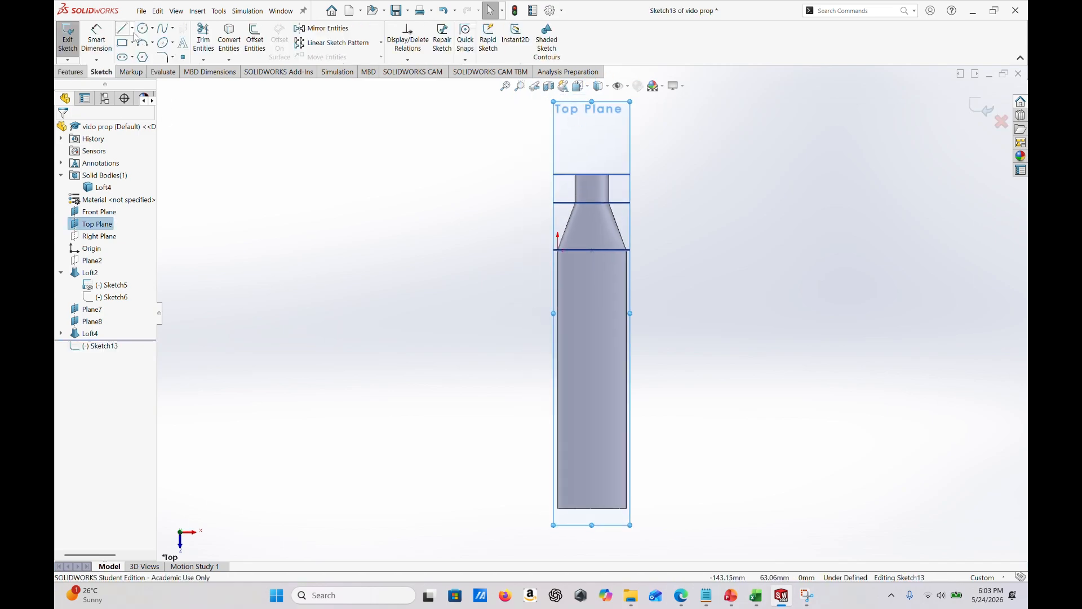
- Draw a vertical centerline about 131 mm long from the midpoint of the blade's tip edge to beyond the root extension's end
left_click(132, 28)
left_click(157, 58)
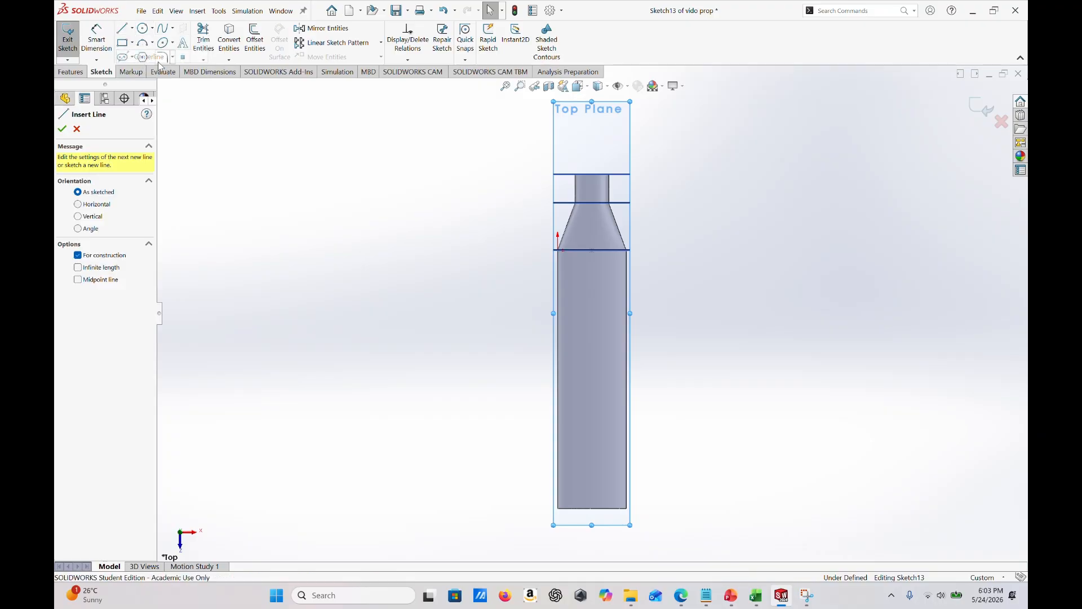
left_click(591, 509)
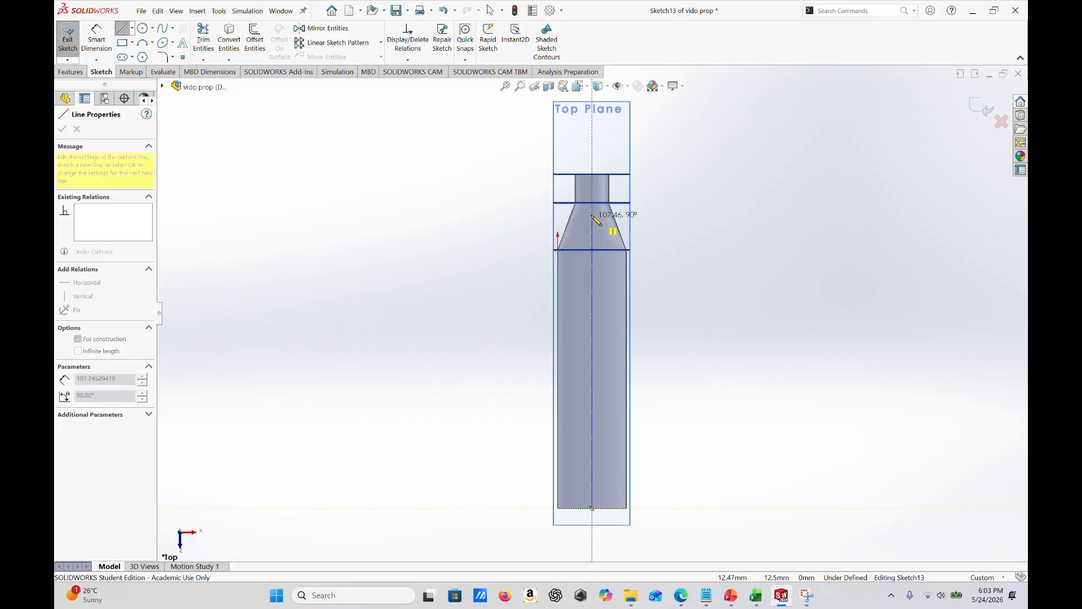
left_click(592, 153)
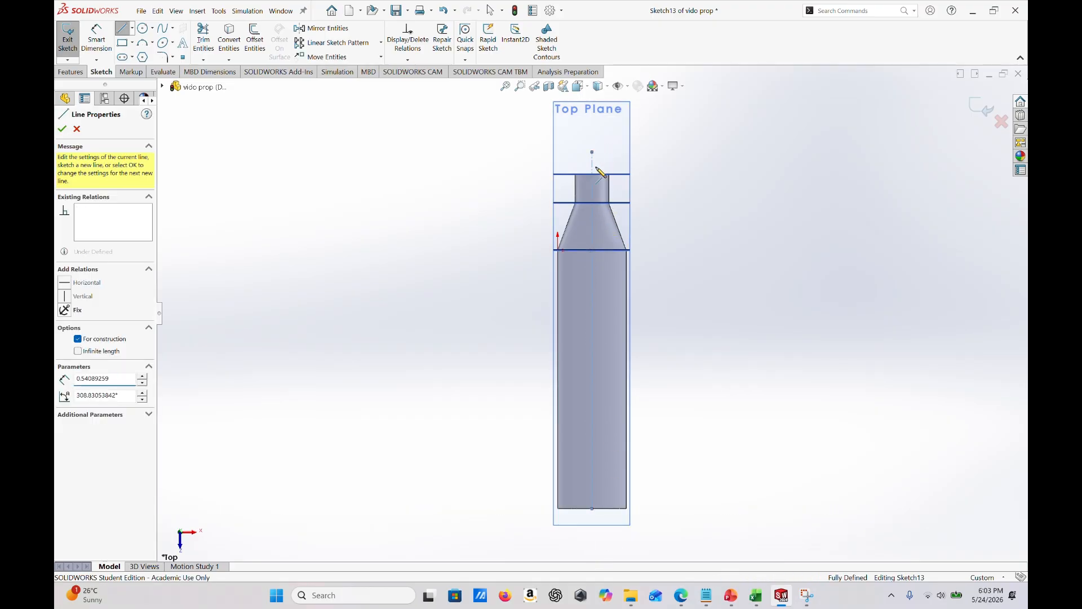
key("Escape")
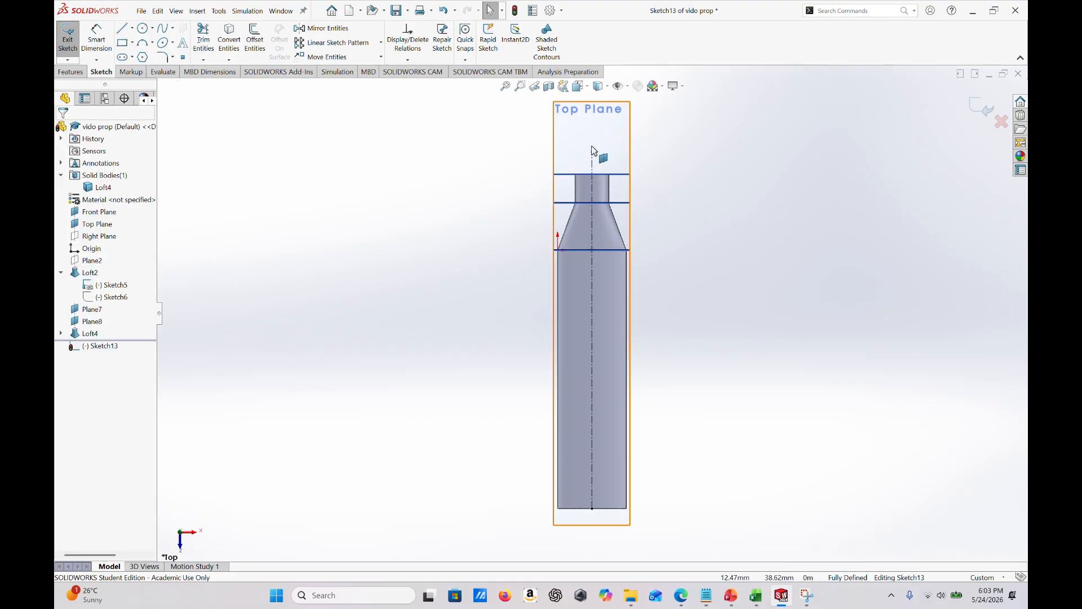
- Dimension the vertical centerline's length and set it to 127 mm
left_click(103, 43)
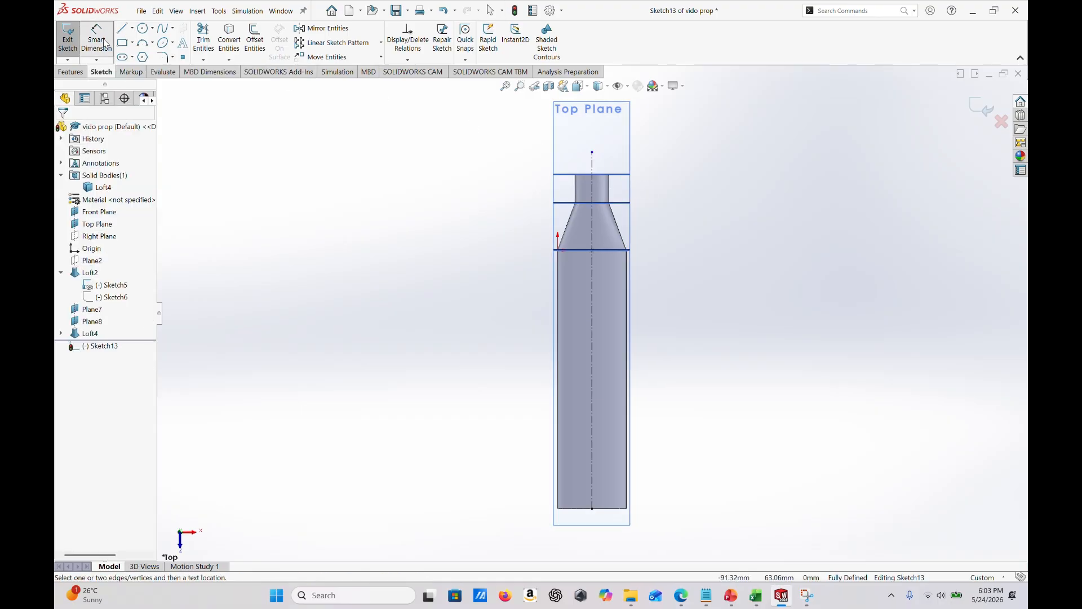
left_click(593, 213)
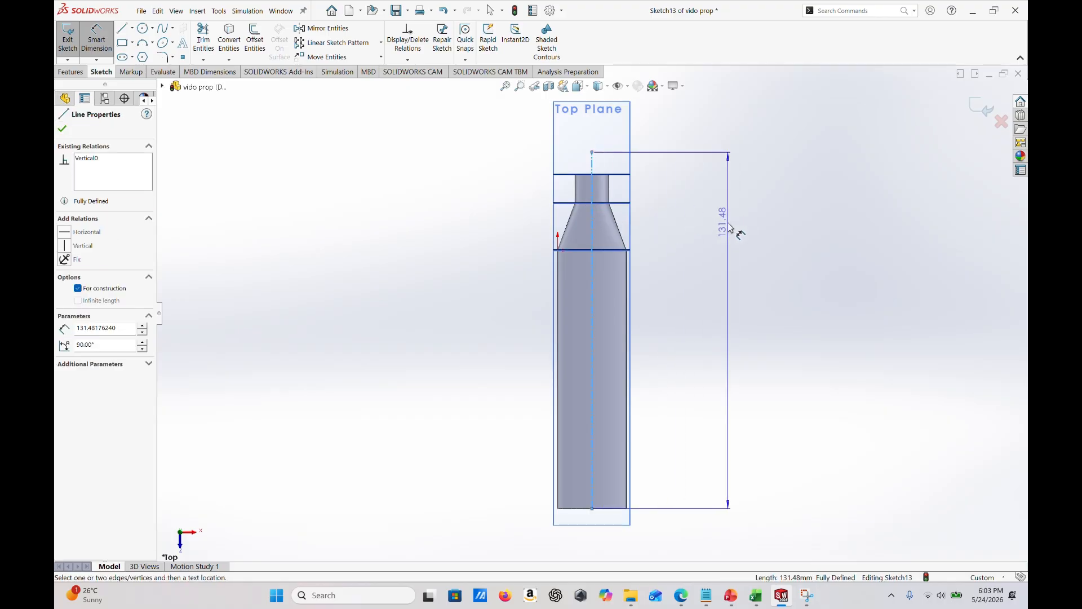
left_click(729, 229)
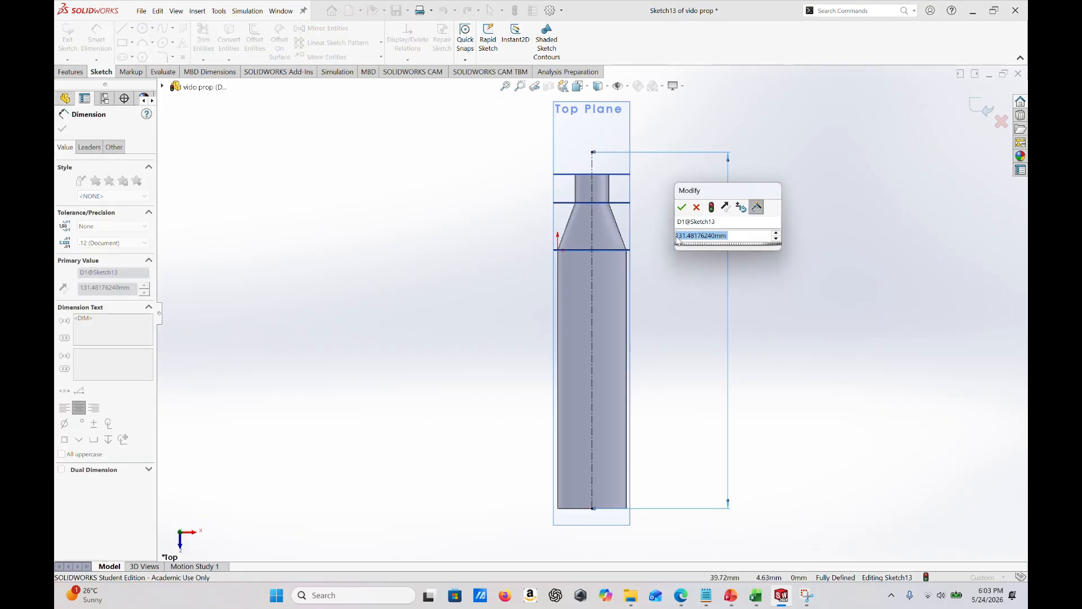
type("127")
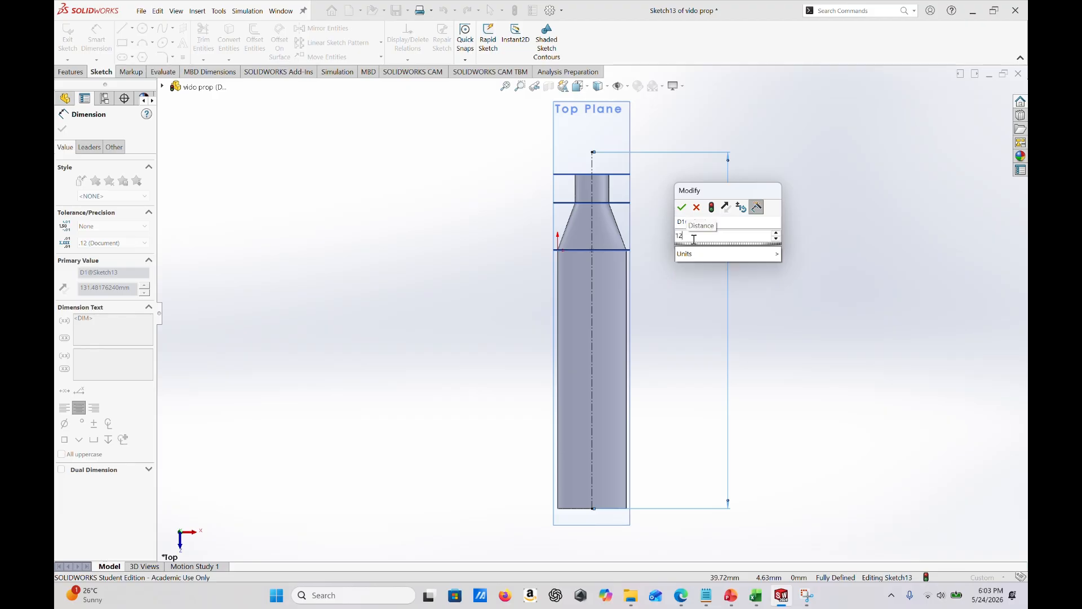
left_click(681, 208)
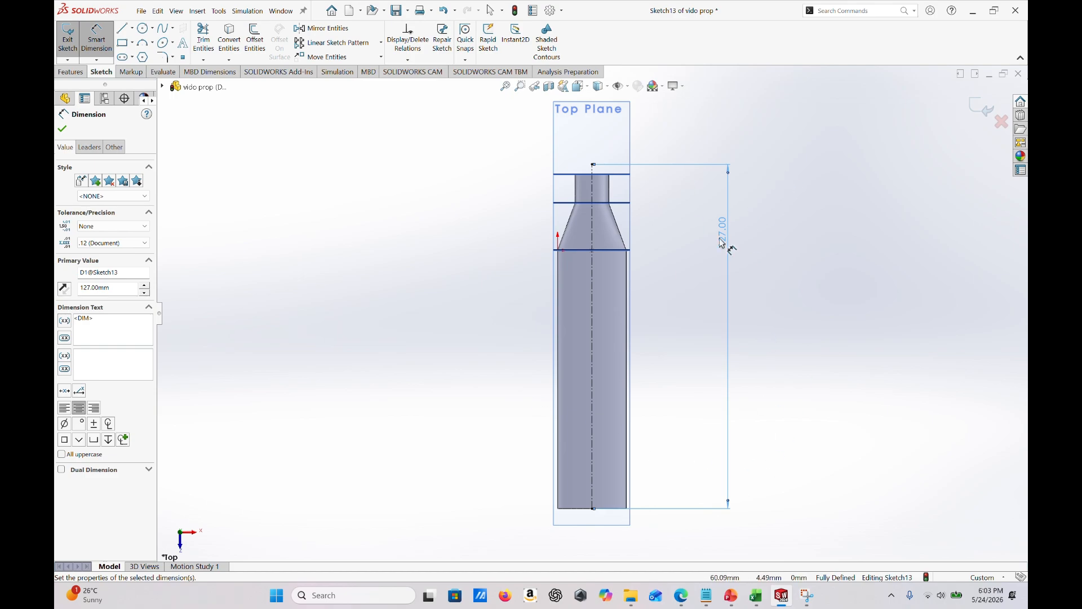
scroll(609, 499, "down", 5)
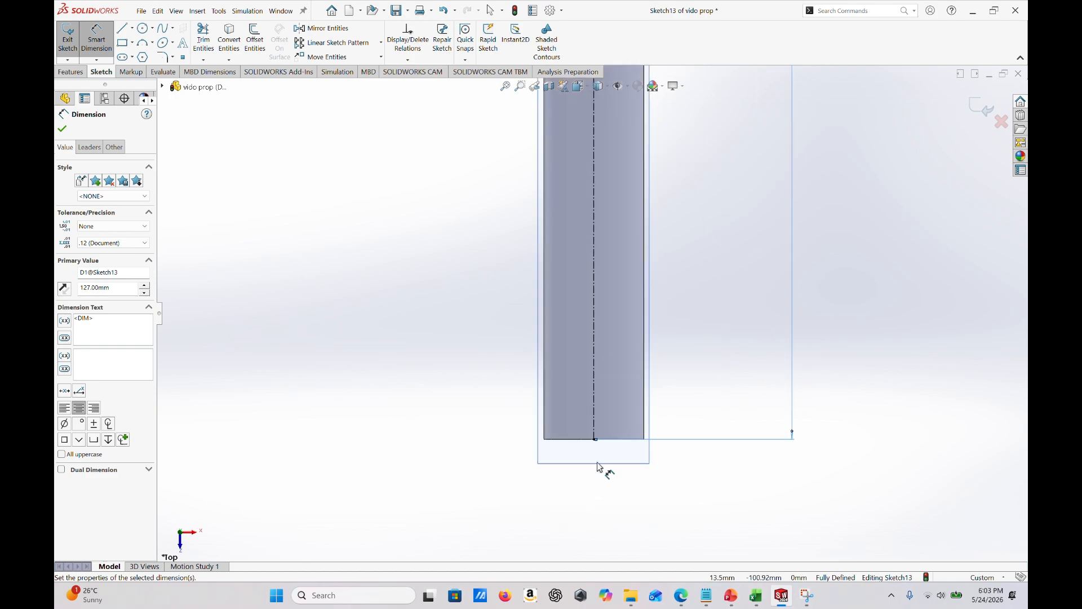
scroll(586, 394, "up", 3)
scroll(586, 395, "up", 4)
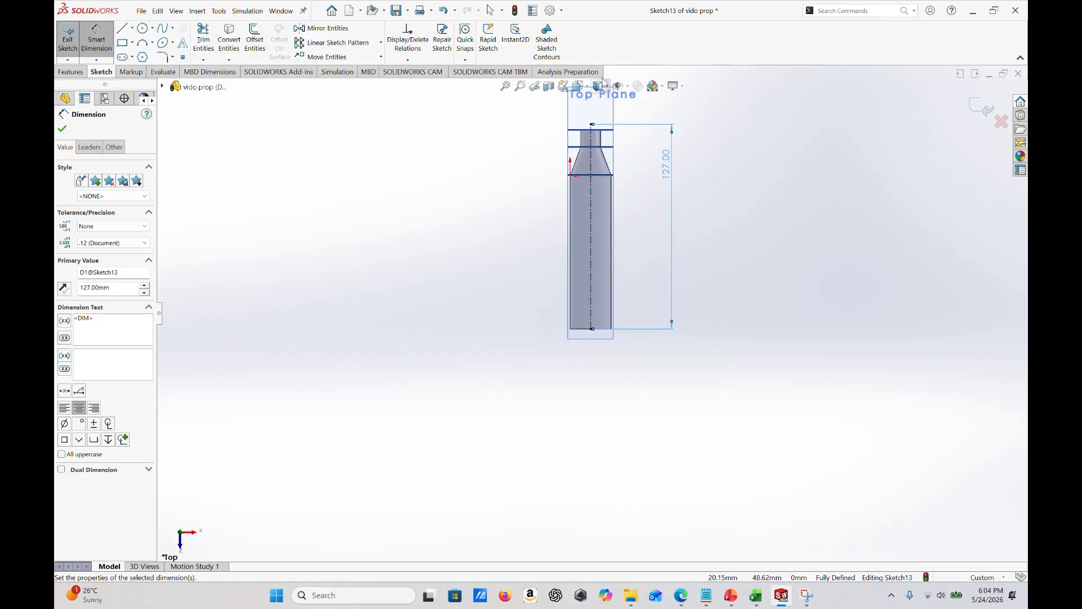
scroll(589, 152, "down", 4)
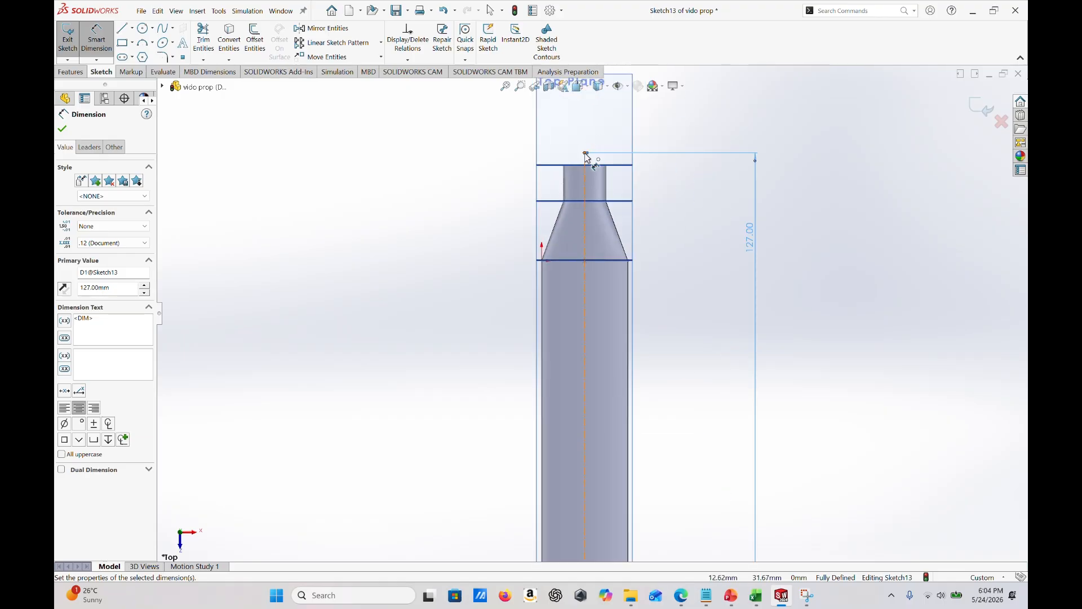
left_click(62, 129)
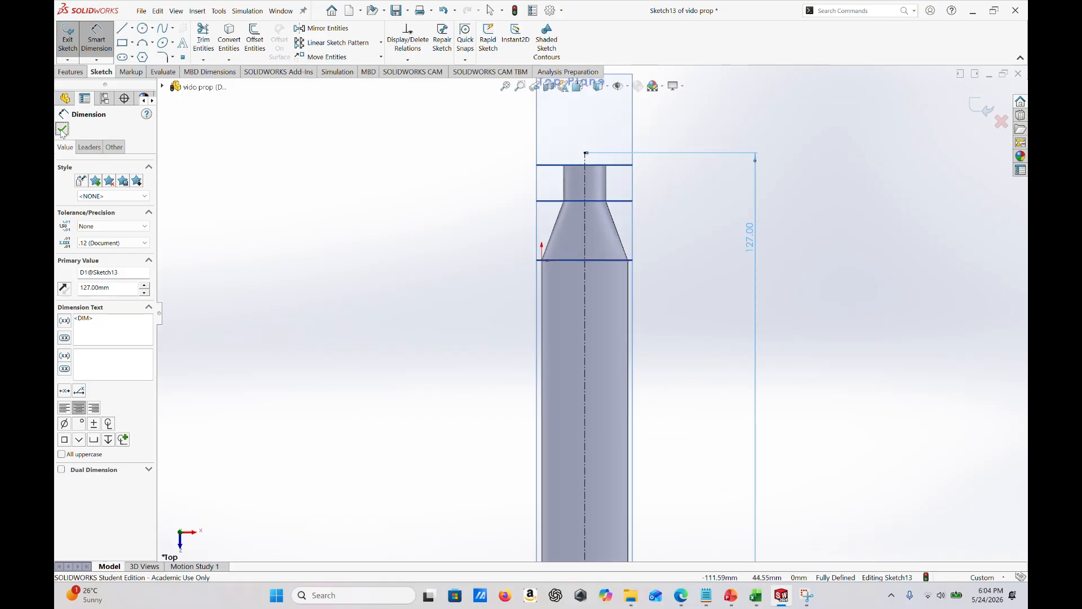
scroll(591, 315, "up", 2)
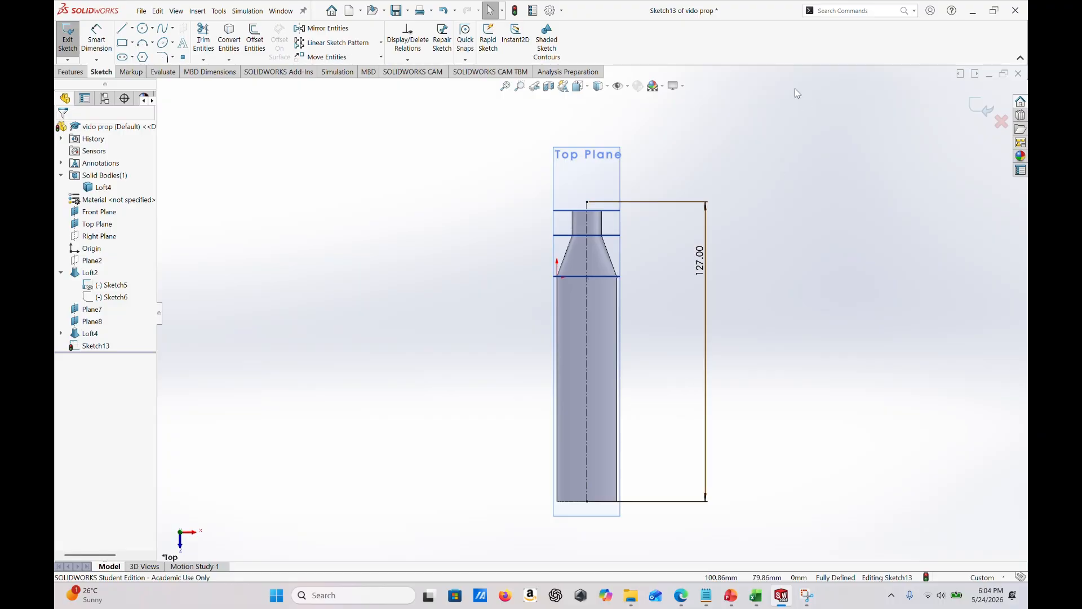
- Draw a circle centred on the centerline's root-side endpoint and set its radius to 8 mm
middle_click_drag(647, 249, 820, 385)
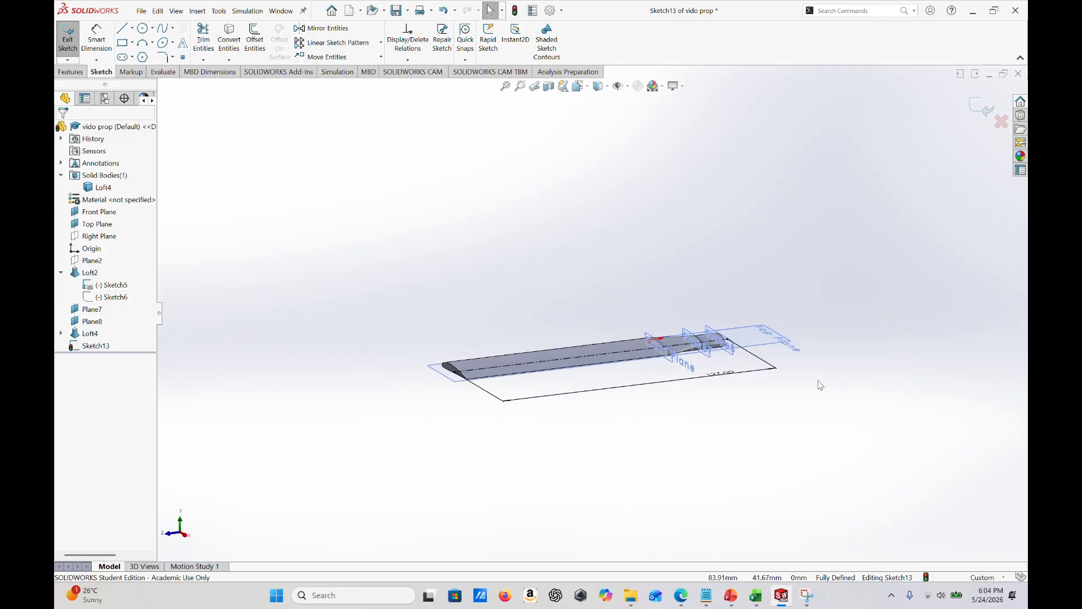
left_click(181, 526)
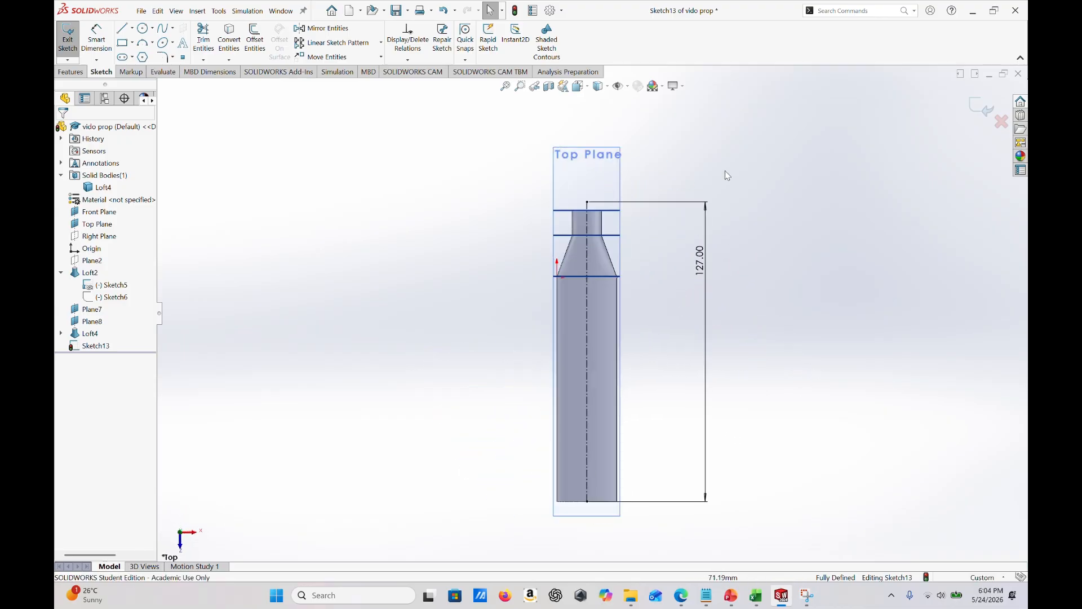
left_click(143, 28)
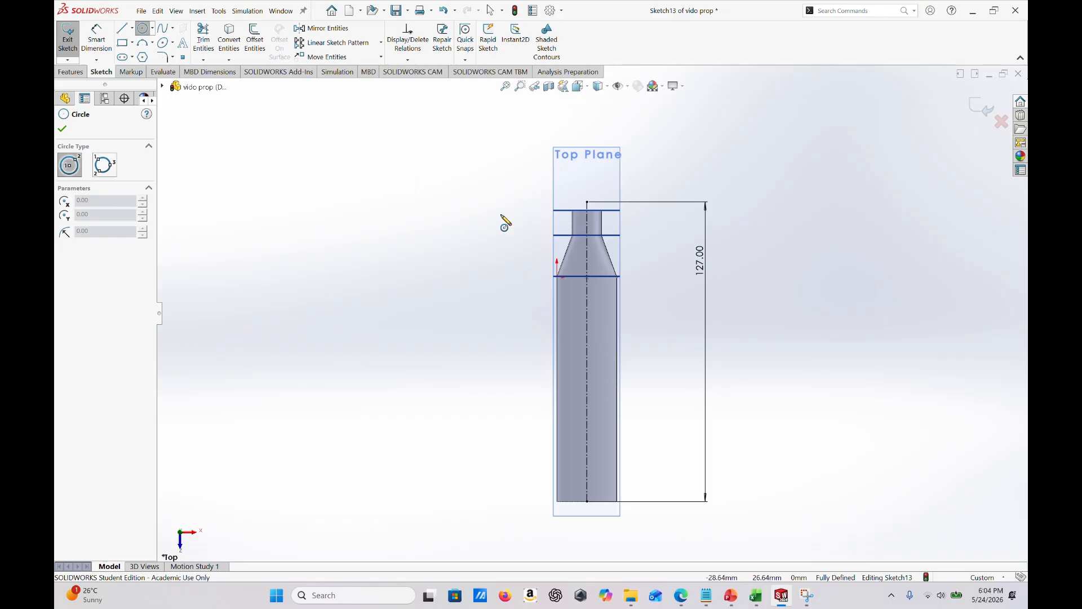
left_click(587, 201)
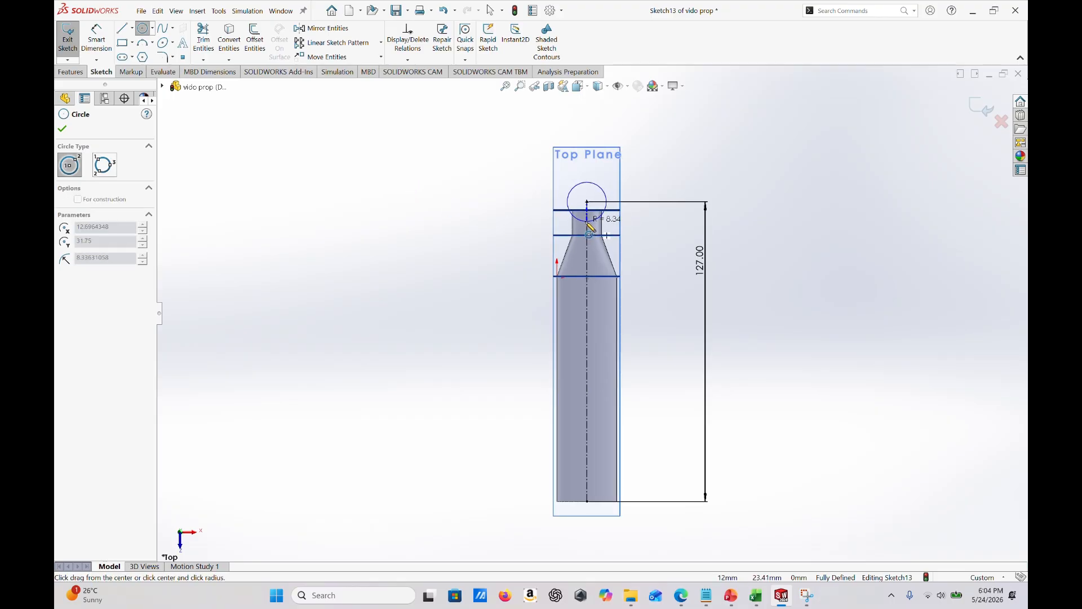
left_click(588, 224)
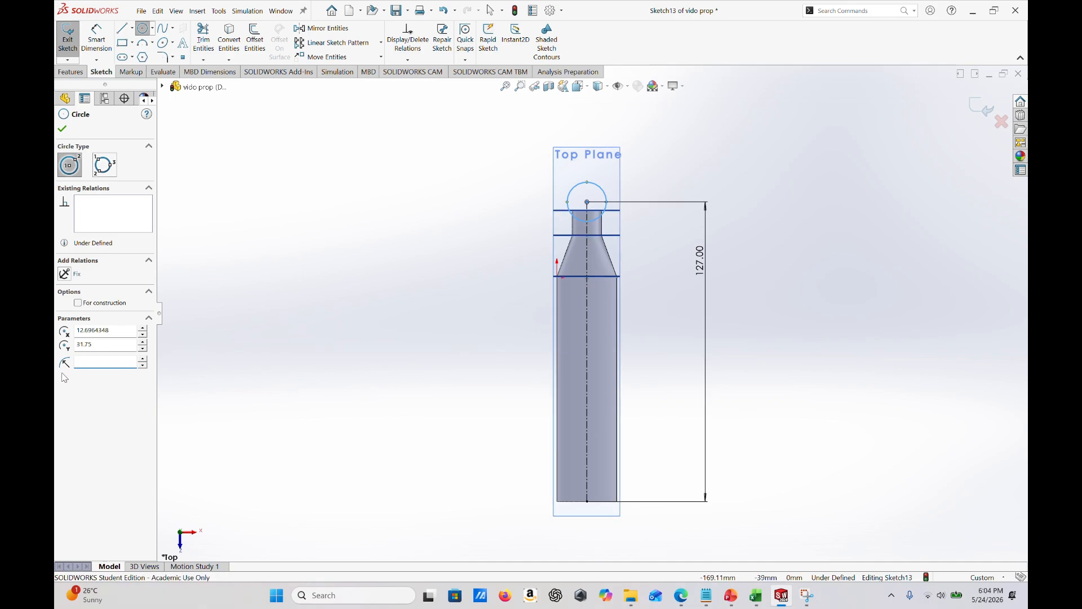
type("8")
key("Return")
scroll(616, 234, "down", 5)
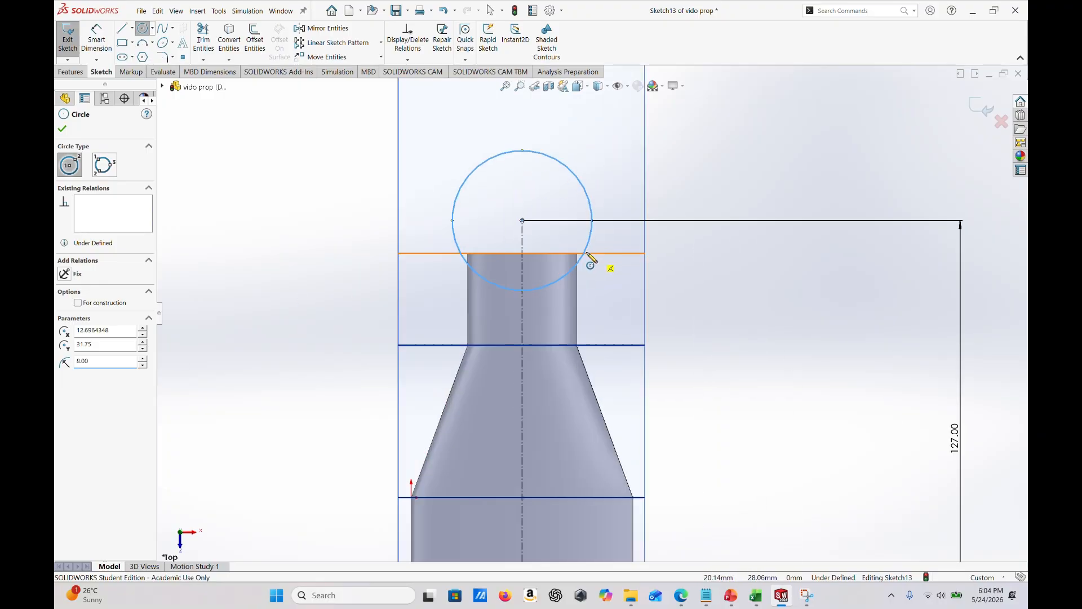
left_click(63, 129)
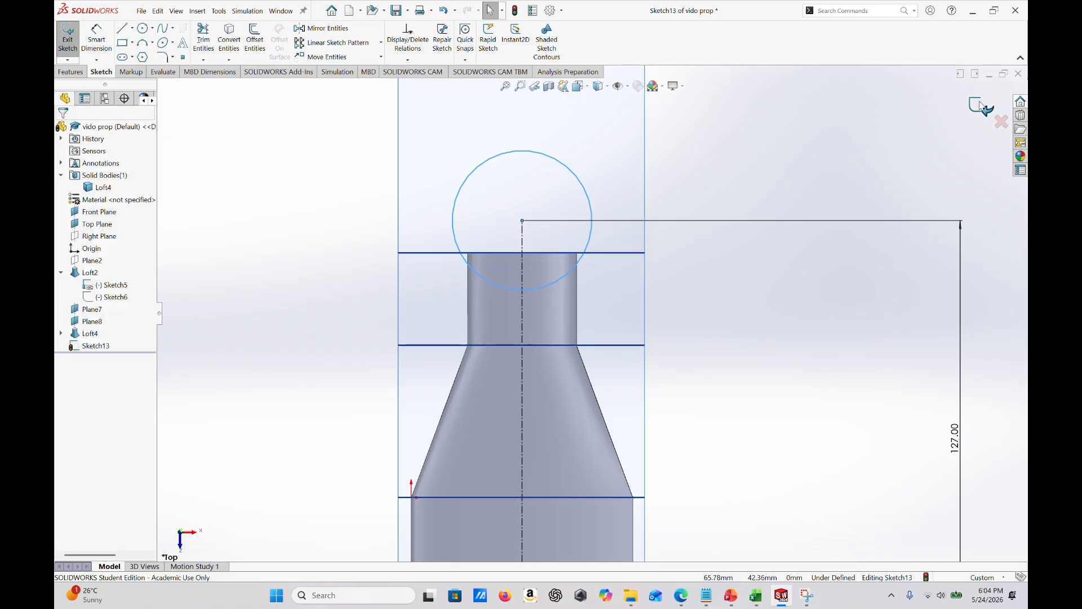
- Extrude the root-end circle as a boss with a Mid Plane end condition, 6 mm depth and merged result
mouse_move(836, 369)
middle_mouse_down()
mouse_move(752, 383)
mouse_move(736, 344)
middle_mouse_up()
middle_click_drag(768, 427, 733, 392)
scroll(782, 476, "up", 3)
scroll(743, 377, "down", 2)
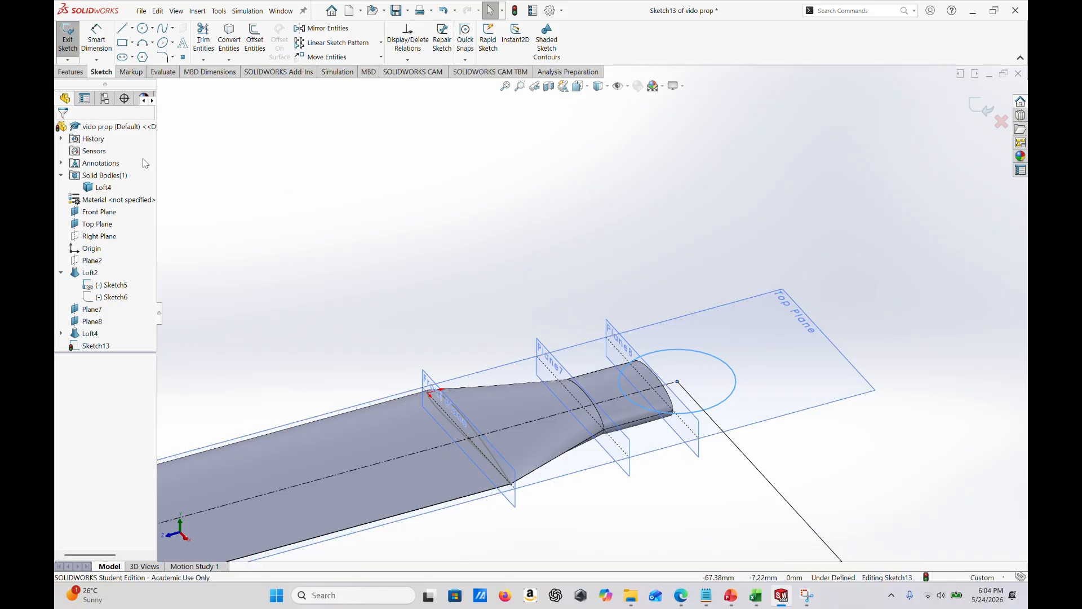
left_click(68, 76)
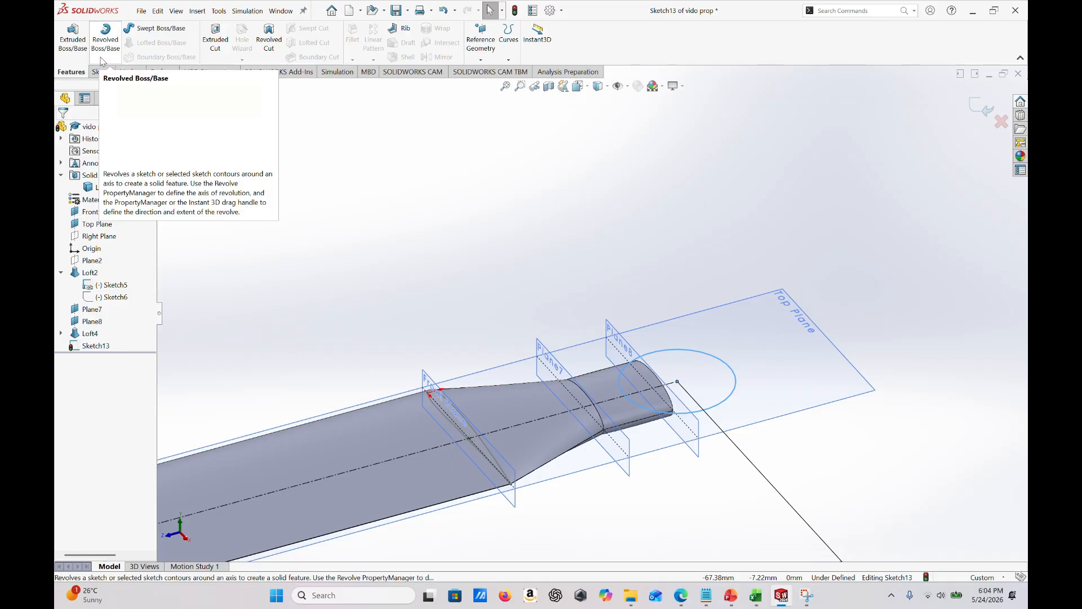
left_click(74, 41)
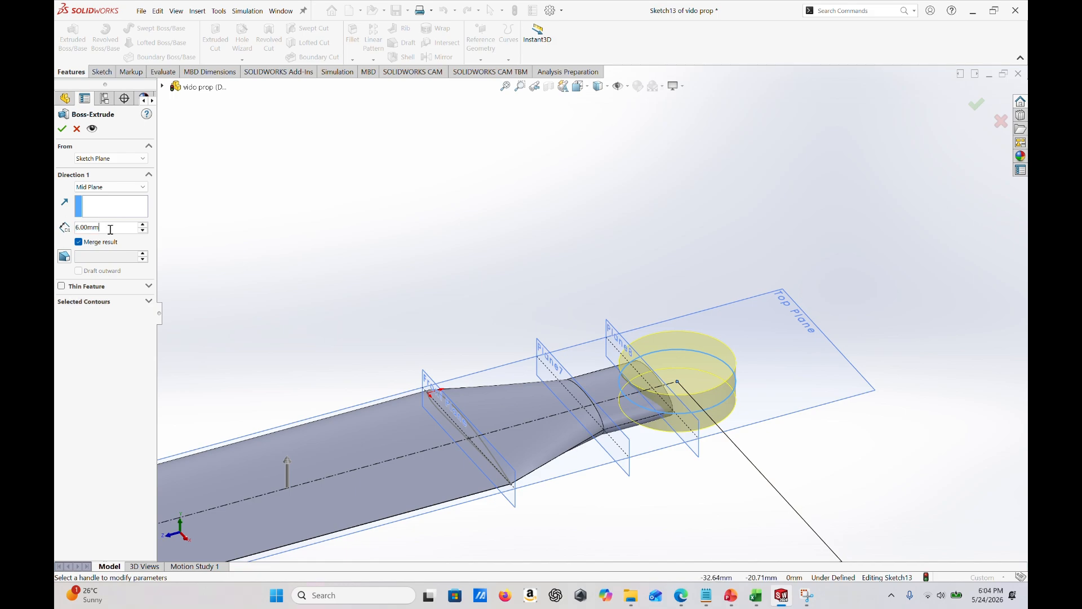
left_click(110, 187)
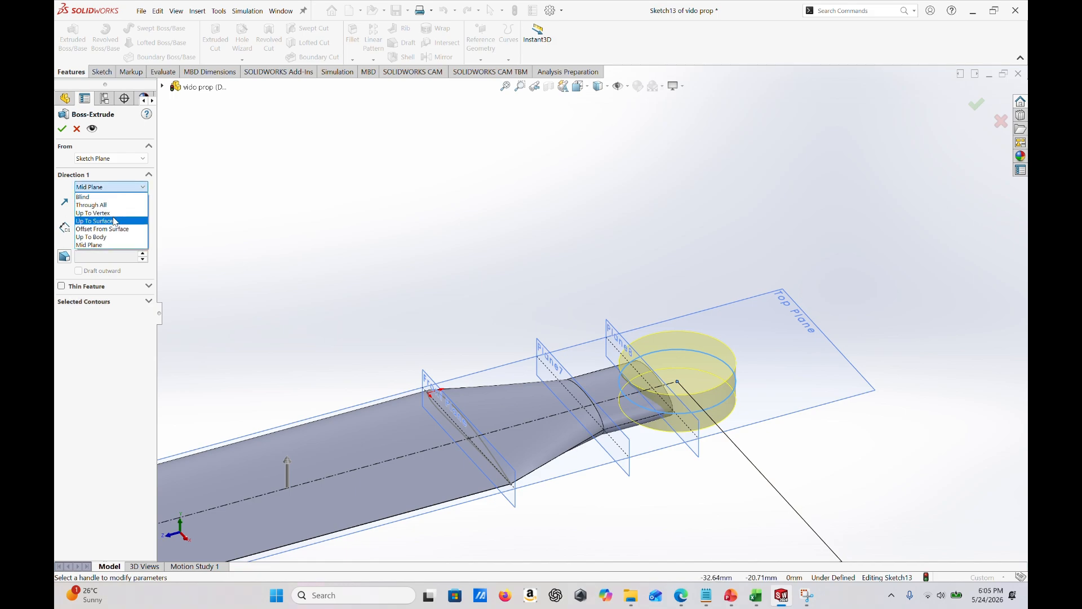
left_click(99, 246)
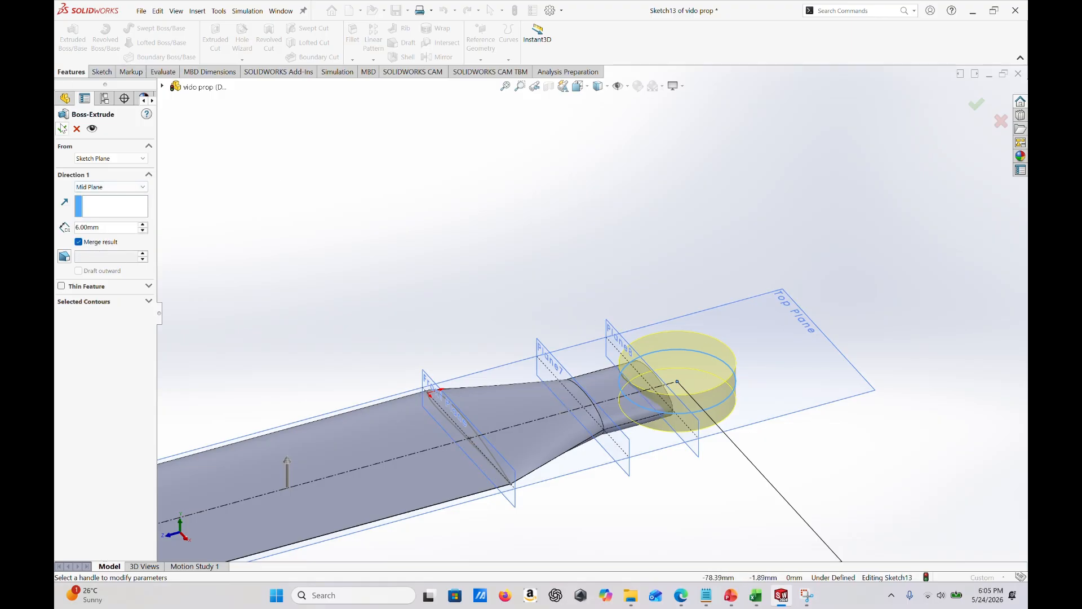
left_click(62, 129)
middle_click_drag(718, 445, 744, 455)
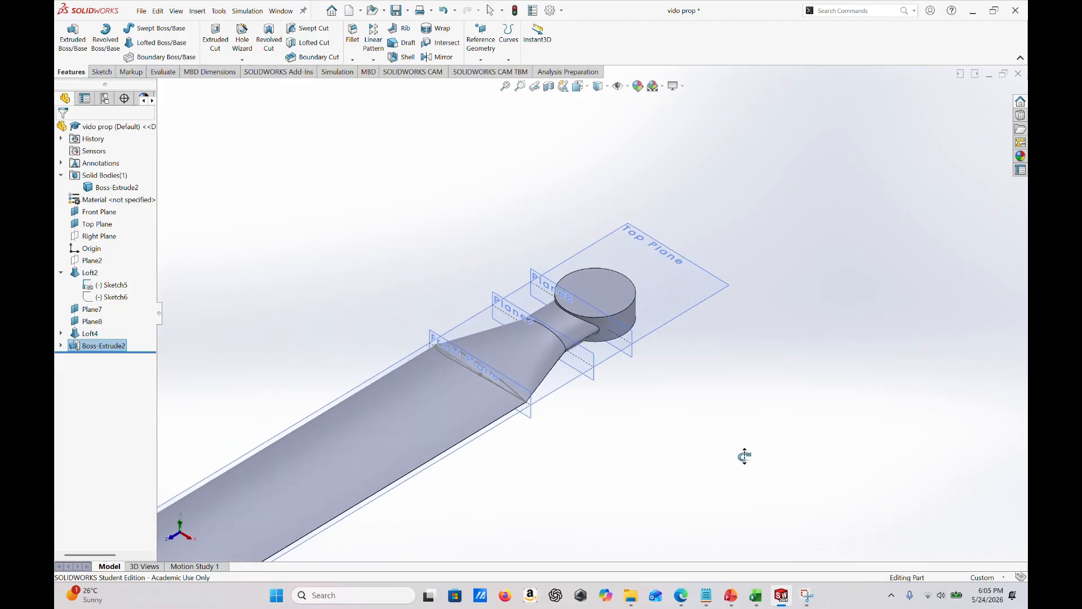
scroll(704, 363, "down", 3)
scroll(550, 282, "up", 3)
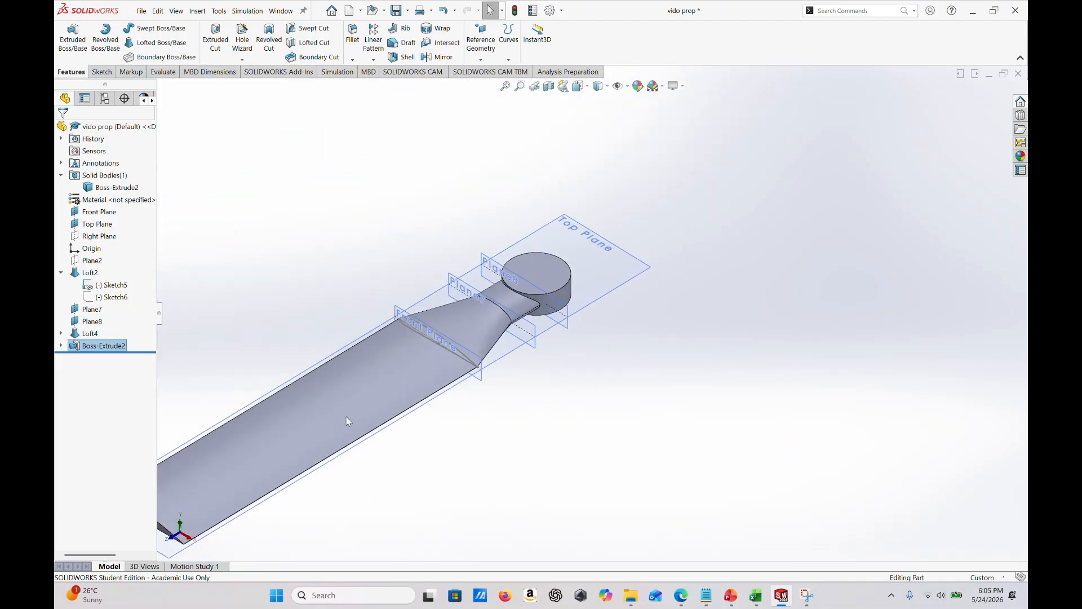
middle_click_drag(465, 425, 542, 400)
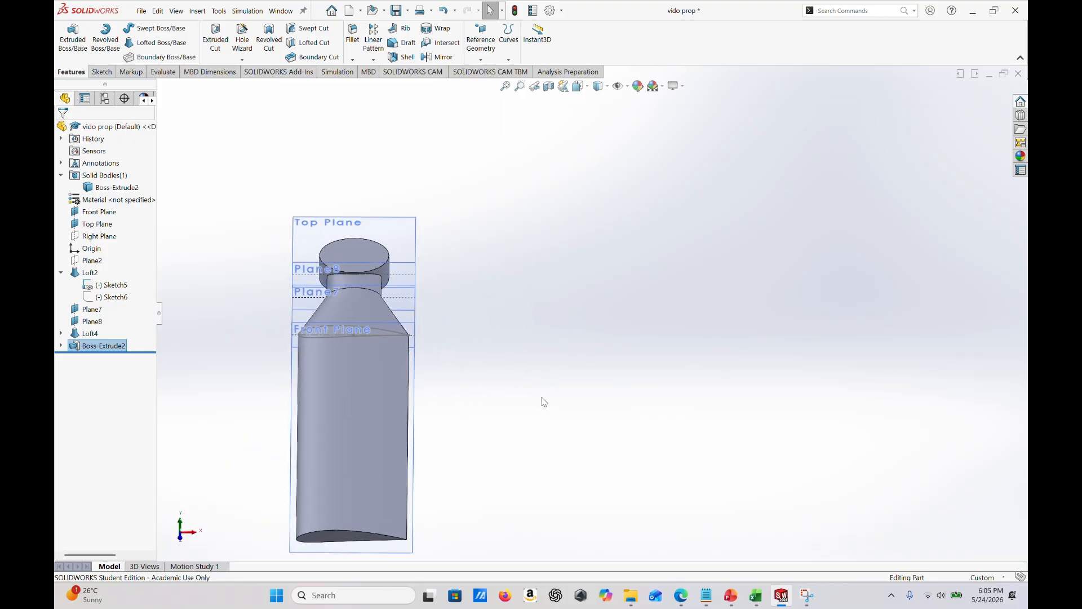
- Hide the Front Plane, Top Plane, Plane7 and Plane8 together
right_click(396, 337)
left_click(406, 322)
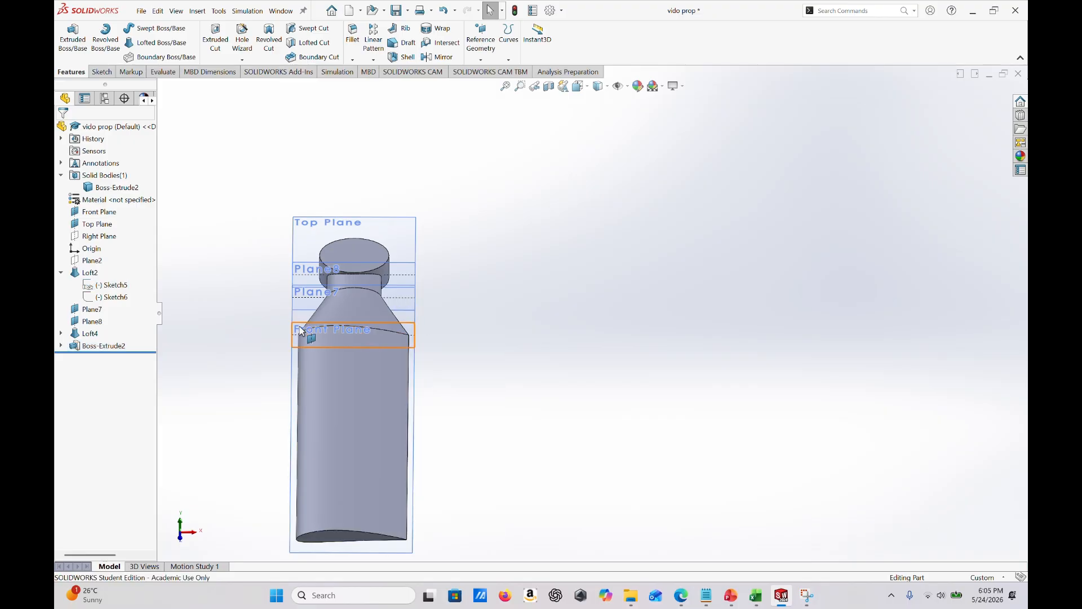
middle_click_drag(313, 383, 408, 422)
left_click(381, 261)
key("Escape")
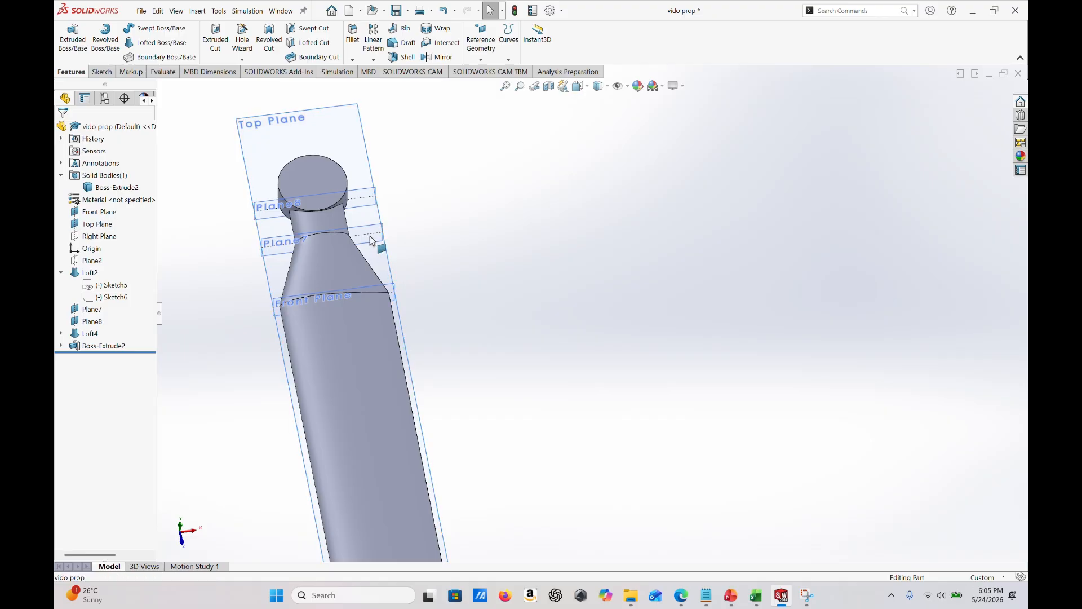
left_click(368, 205)
left_click(365, 195, "ctrl")
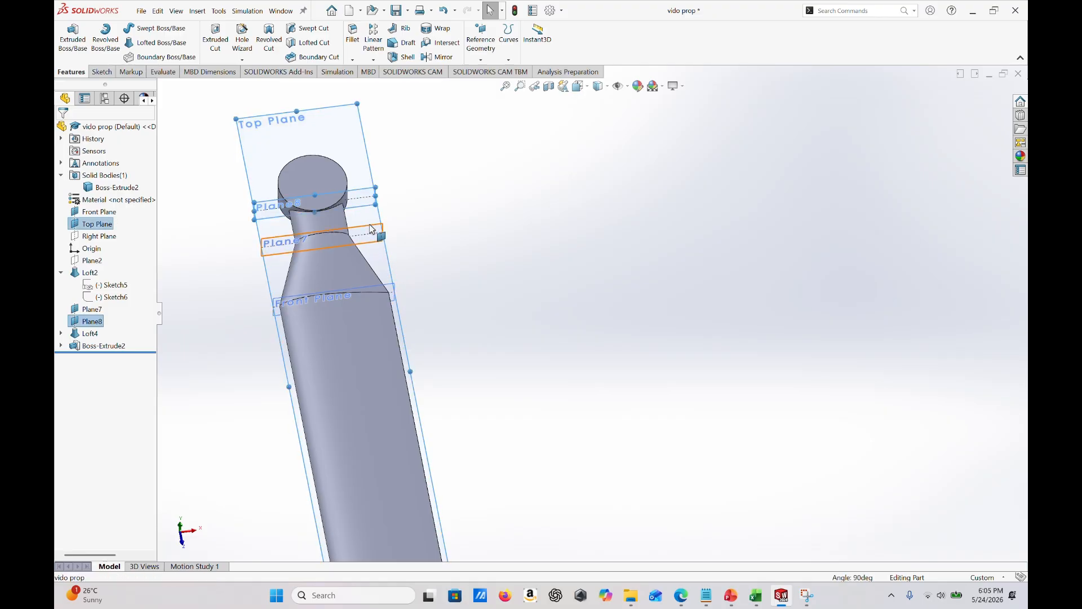
left_click(375, 233, "ctrl")
left_click(389, 289)
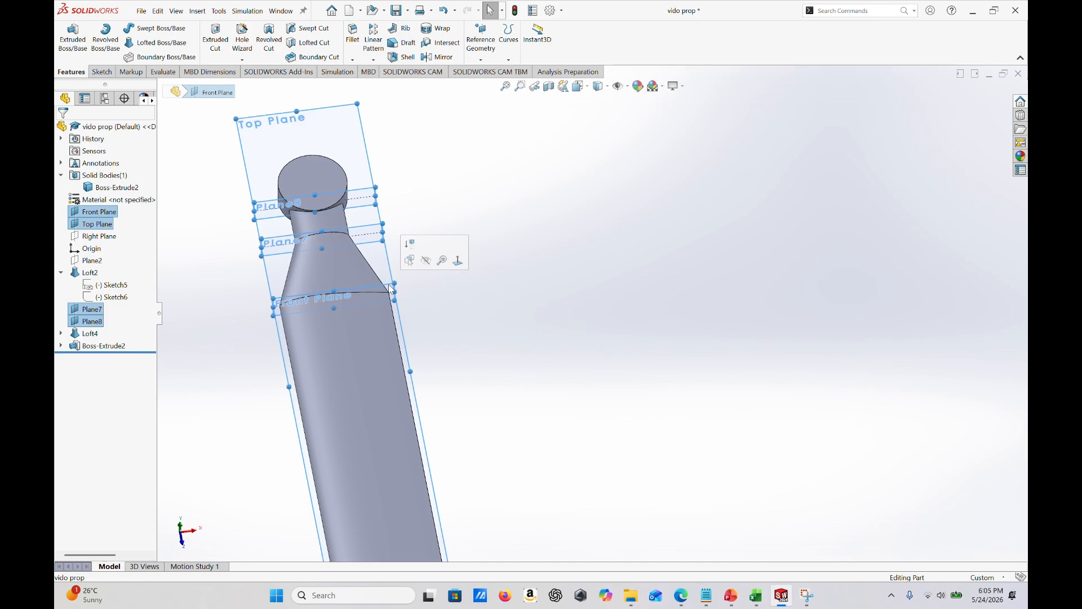
left_click(426, 260)
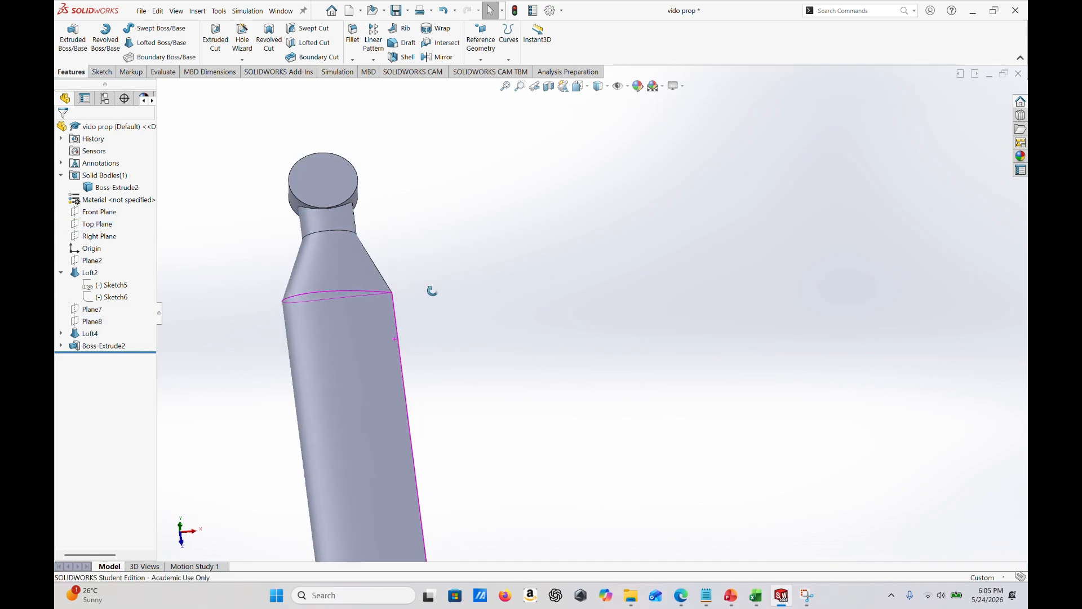
middle_click_drag(430, 289, 465, 340)
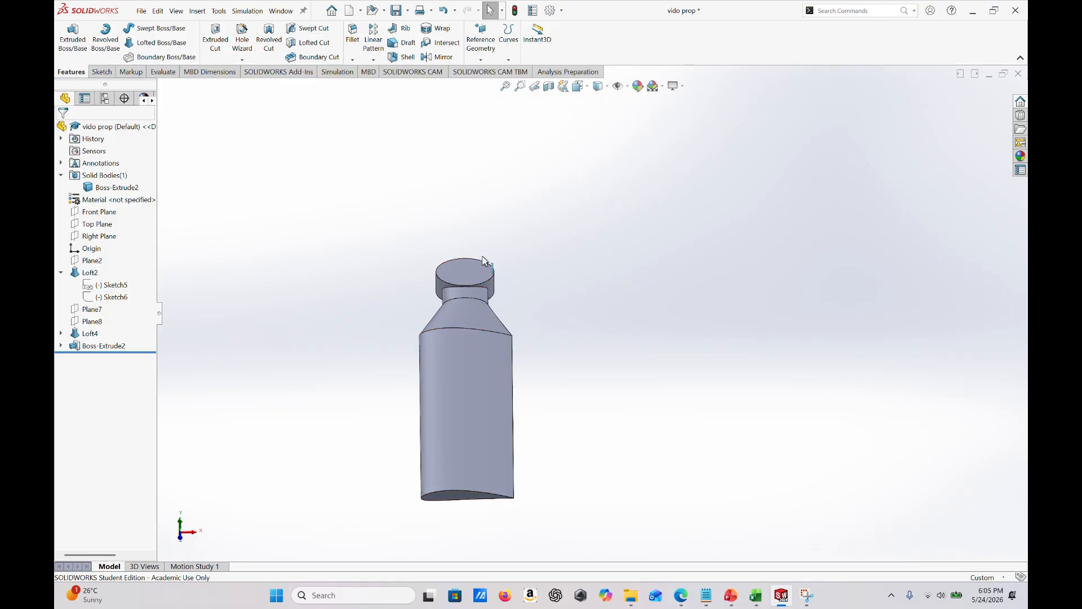
middle_click_drag(465, 336, 421, 310)
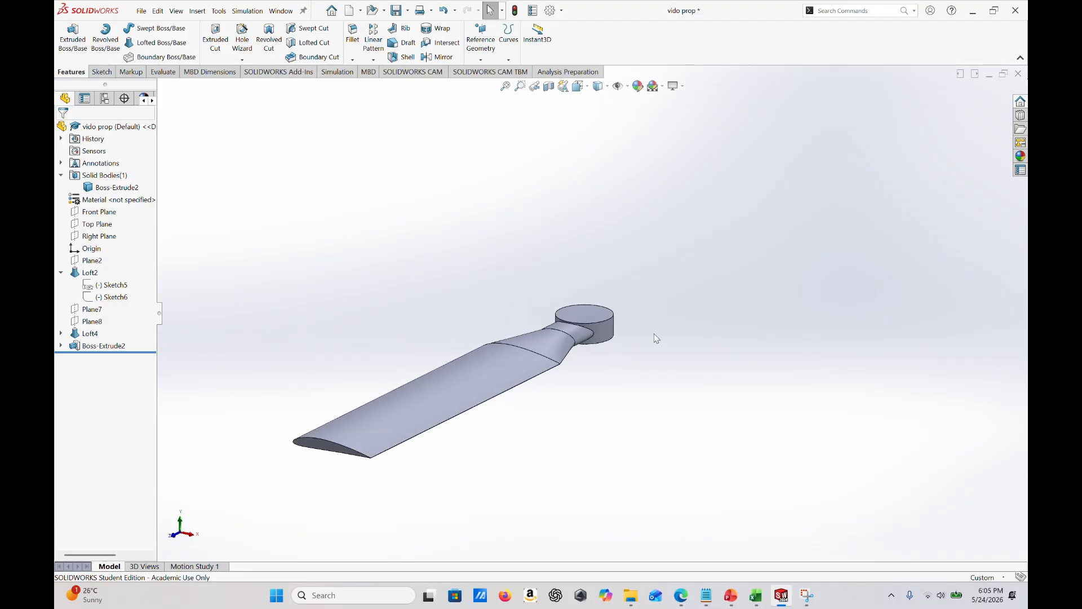
- Show Sketch13, the centerline and circle sketch absorbed in the hub extrusion
left_click(62, 346)
left_click(111, 358)
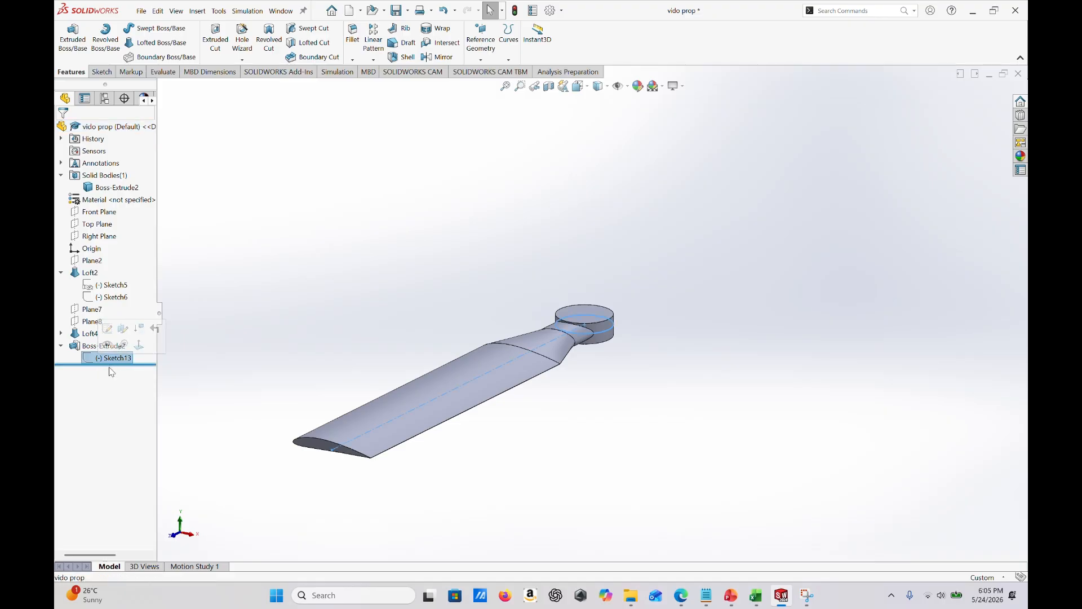
left_click(108, 344)
mouse_move(555, 396)
middle_mouse_down()
mouse_move(579, 424)
mouse_move(587, 474)
middle_mouse_up()
middle_click_drag(546, 360, 512, 253)
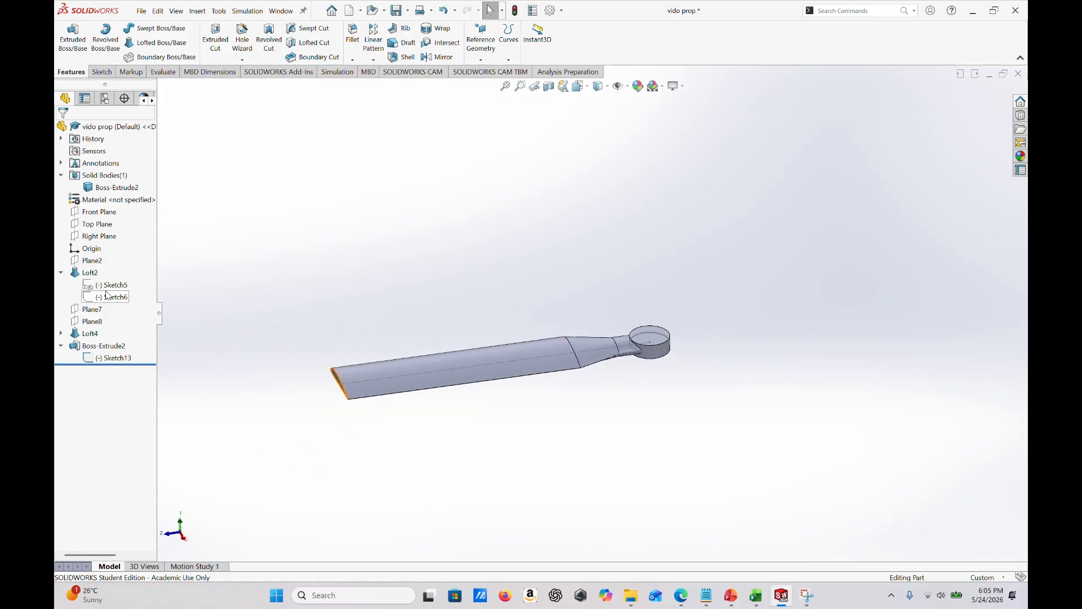
- Make the Front Plane visible in the model
left_click(103, 215)
left_click(127, 199)
middle_click_drag(772, 316, 691, 442)
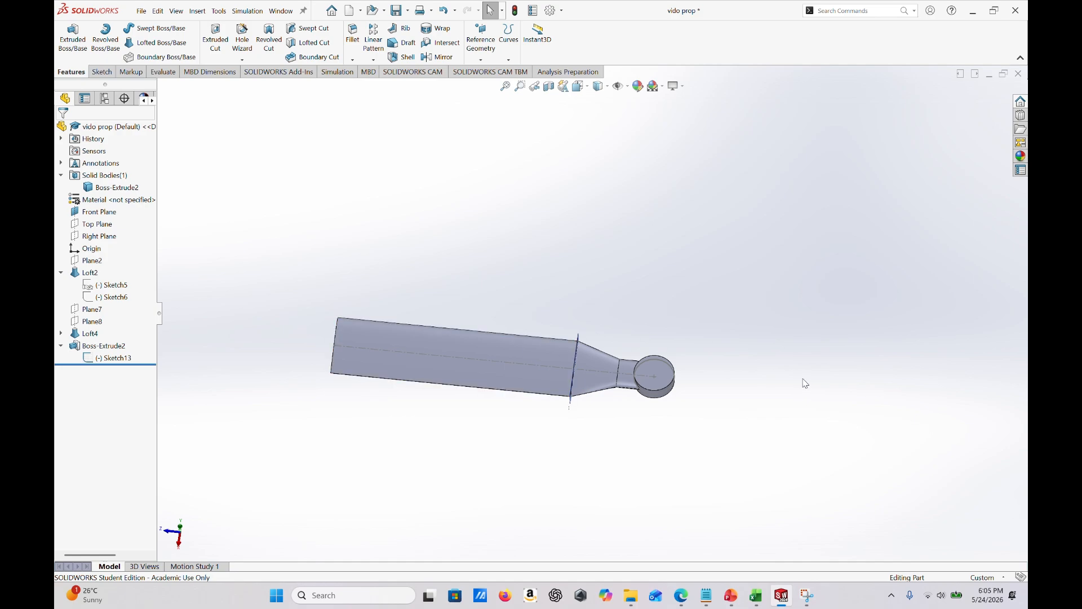
middle_click_drag(802, 380, 772, 359)
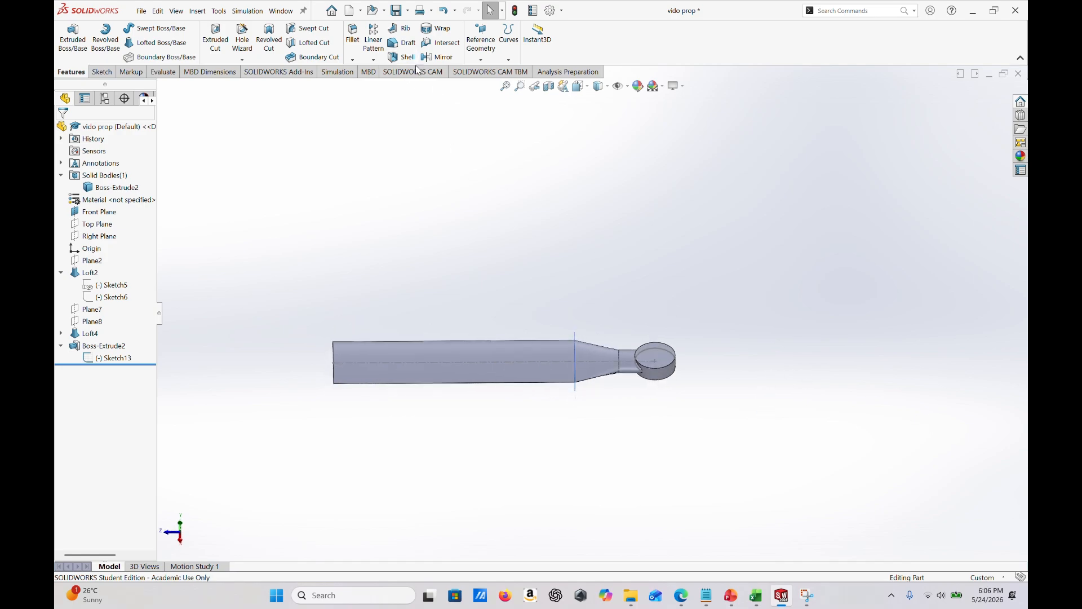
- Create a reference plane parallel to the Front Plane and coincident with the hub circle's centre point
left_click(482, 42)
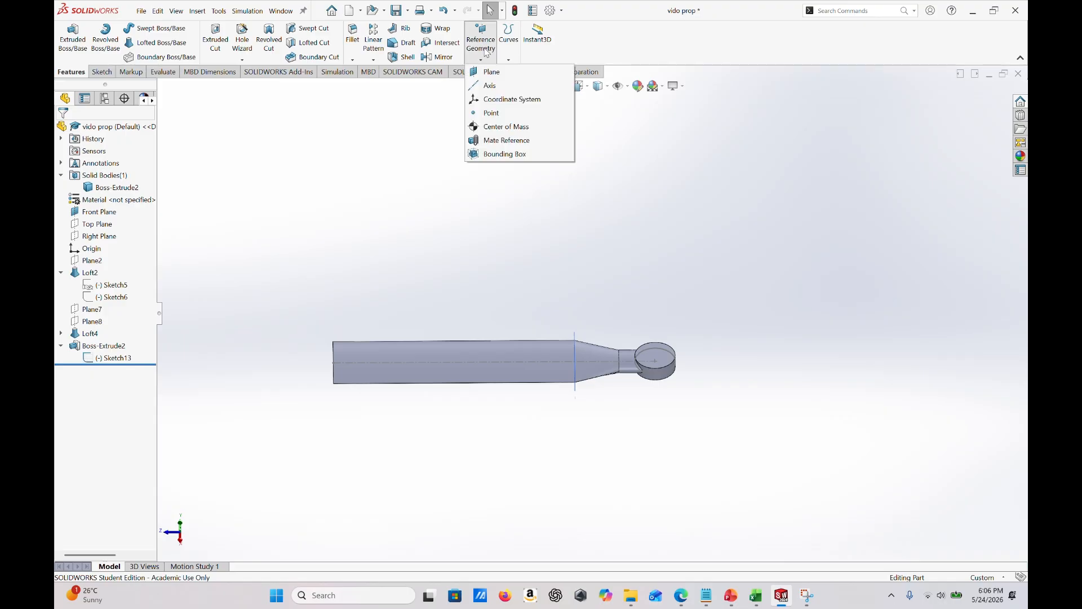
left_click(506, 73)
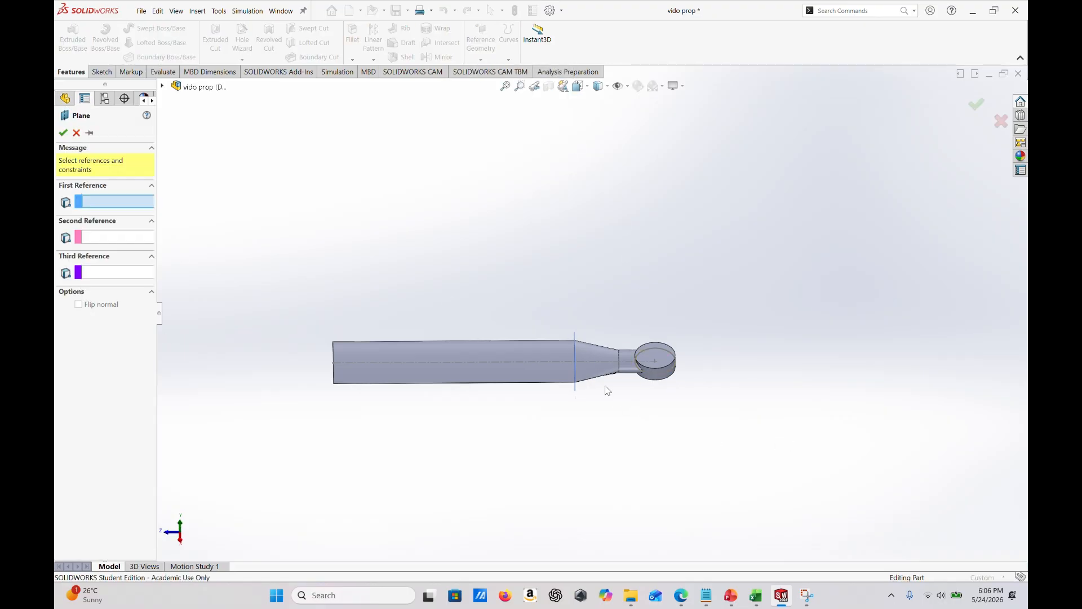
scroll(606, 392, "down", 2)
middle_click_drag(486, 338, 483, 329)
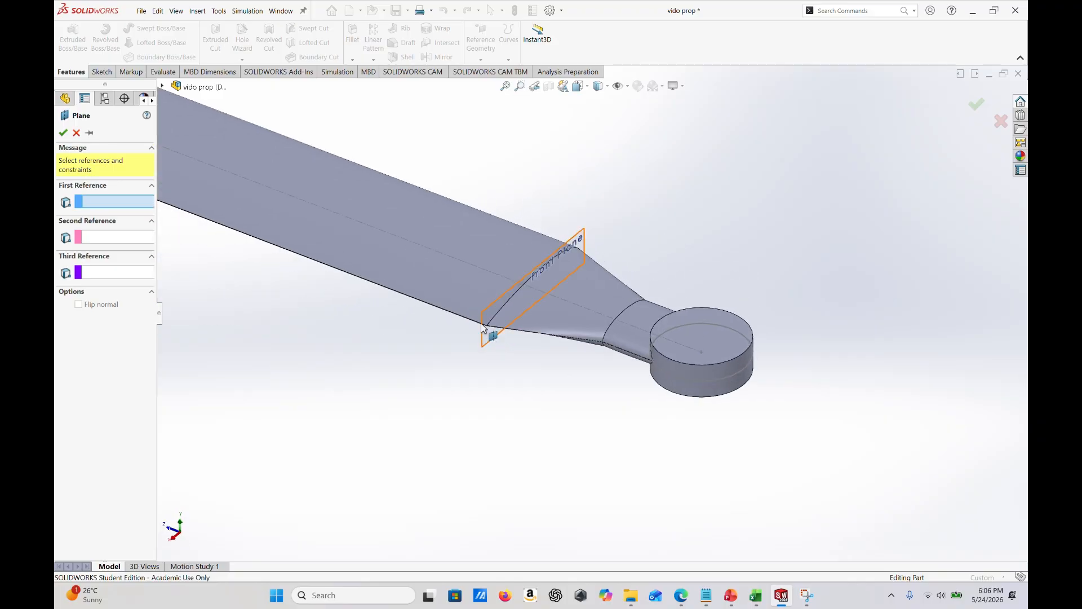
left_click(483, 329)
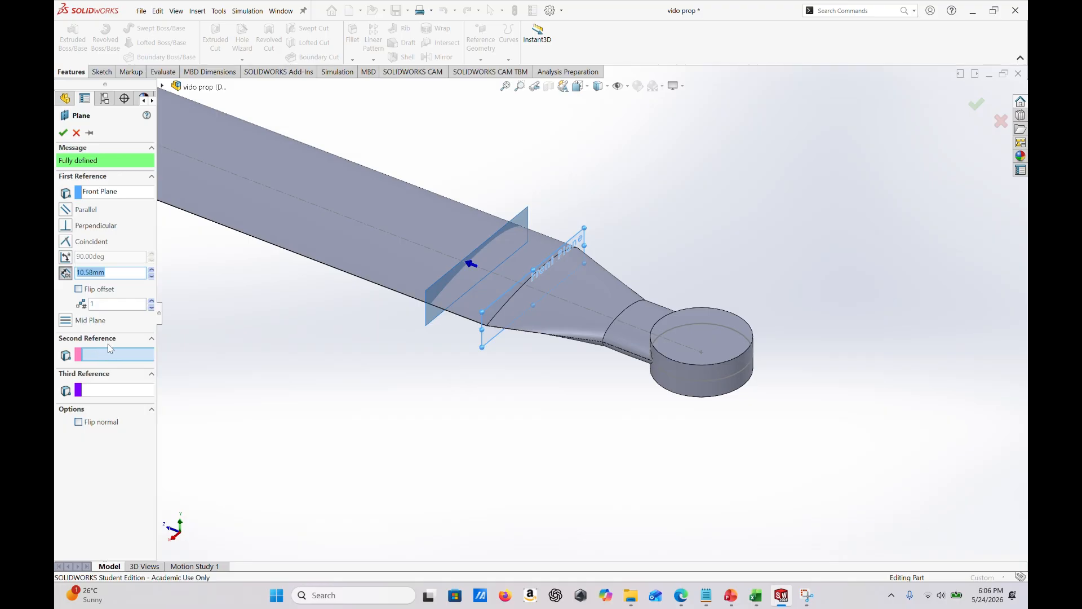
left_click(702, 351)
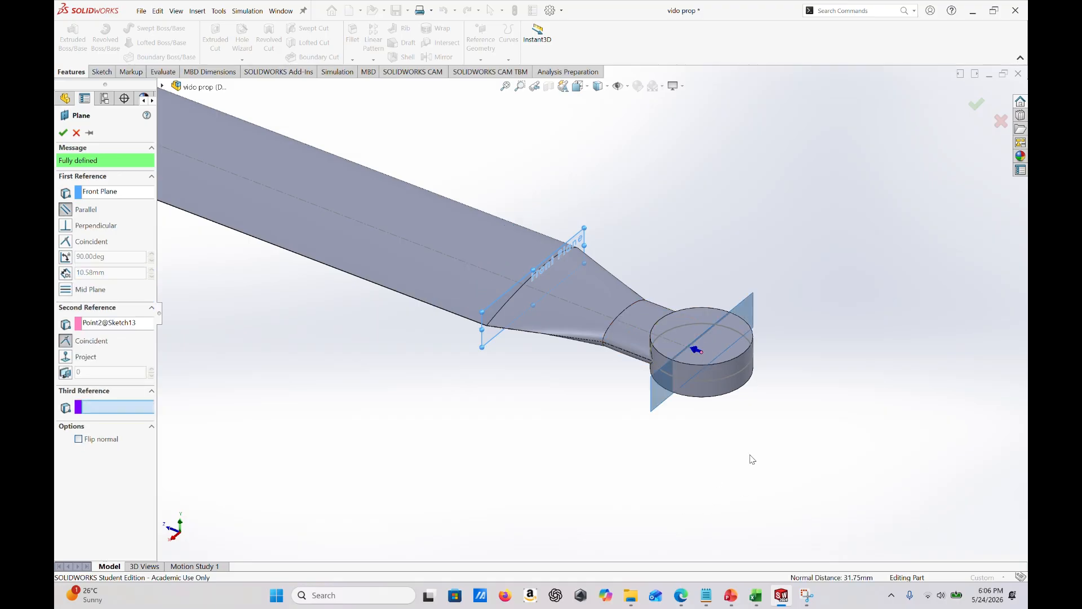
middle_click_drag(751, 456, 786, 459)
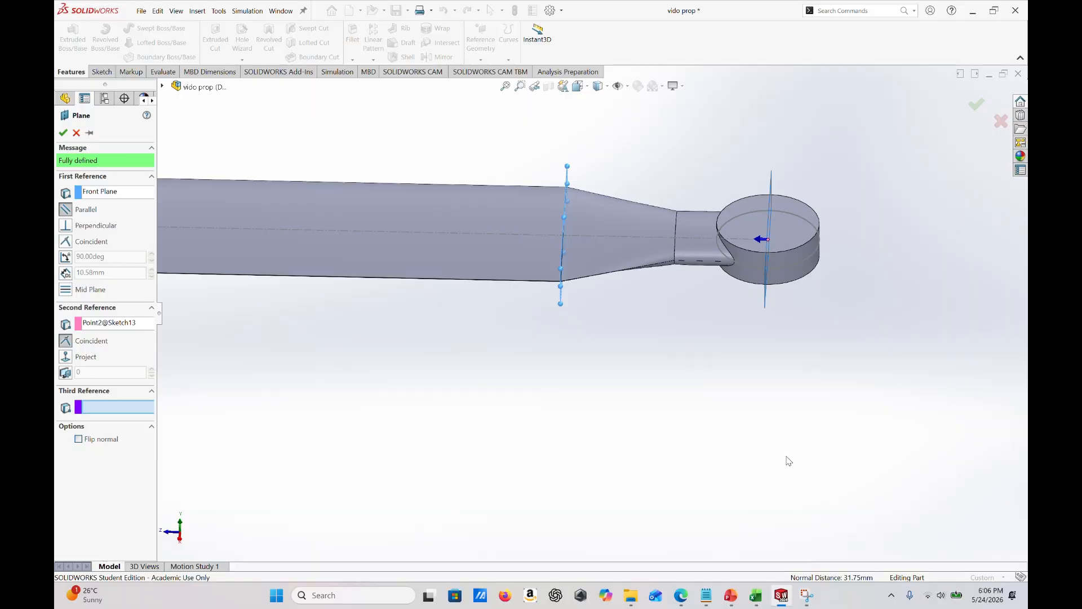
left_click(65, 137)
middle_click_drag(739, 230, 804, 231)
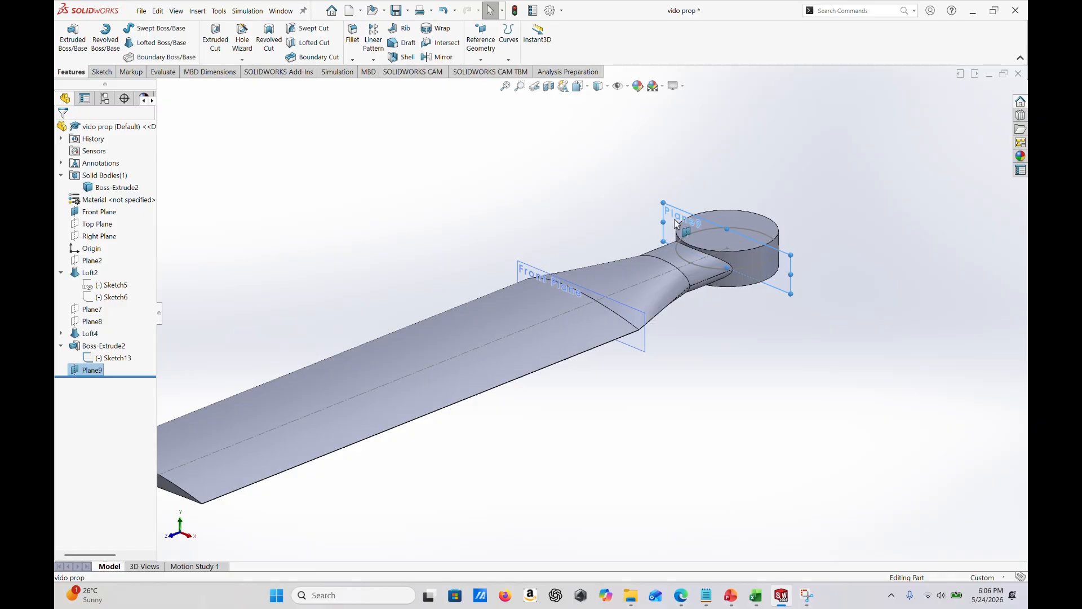
- Rename the new reference plane through the hub centre as Symmetry plane
right_click(92, 377)
left_click(134, 575)
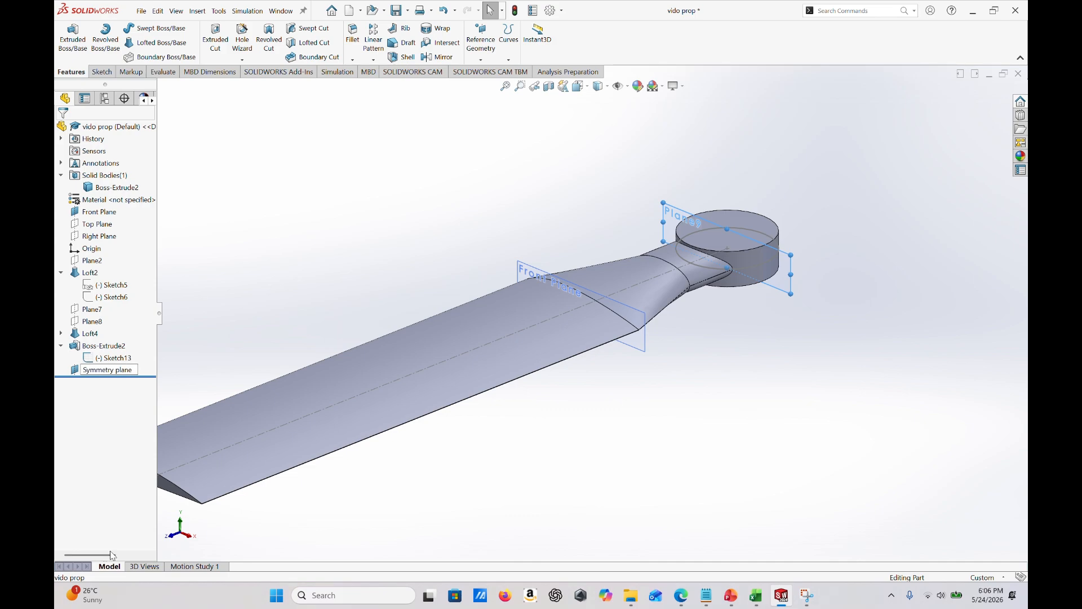
key("Return")
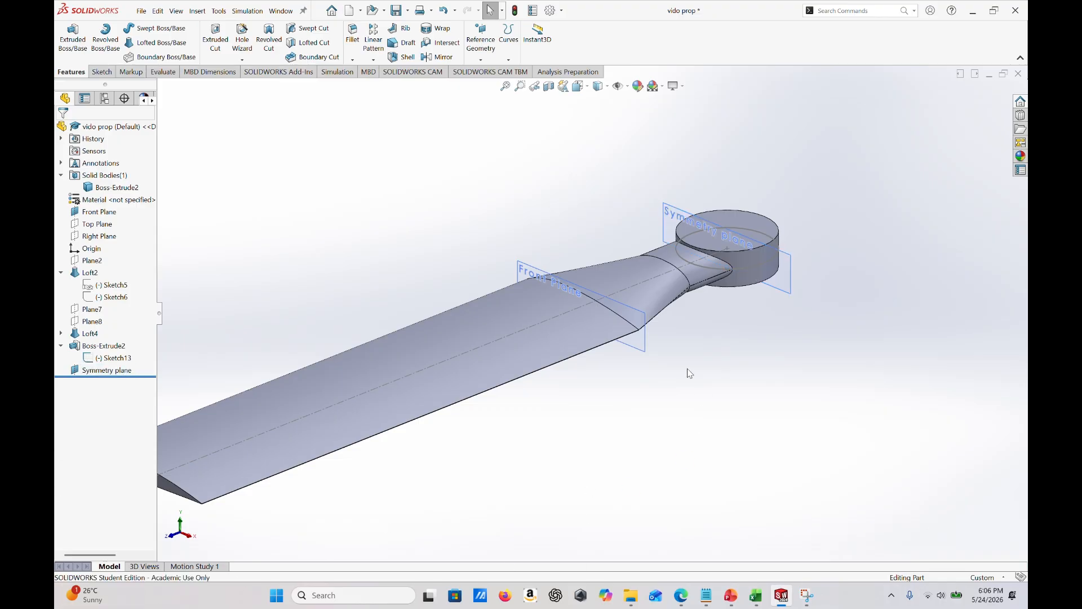
middle_click_drag(690, 370, 730, 331)
middle_click_drag(610, 266, 573, 510)
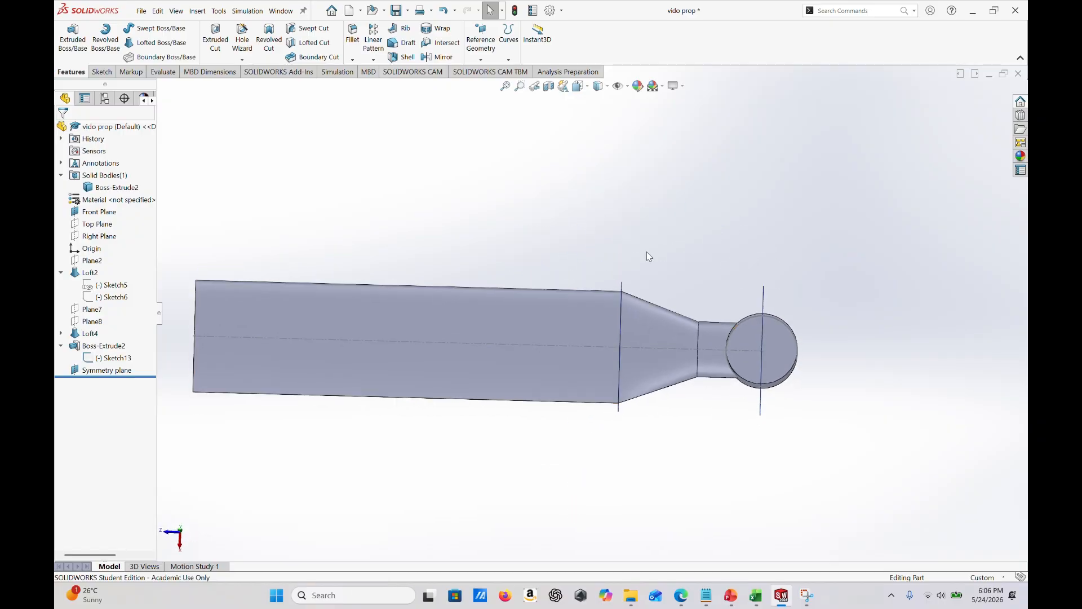
- Mirror the whole blade-and-hub body about the Symmetry plane with Merge solids turned off
left_click(435, 57)
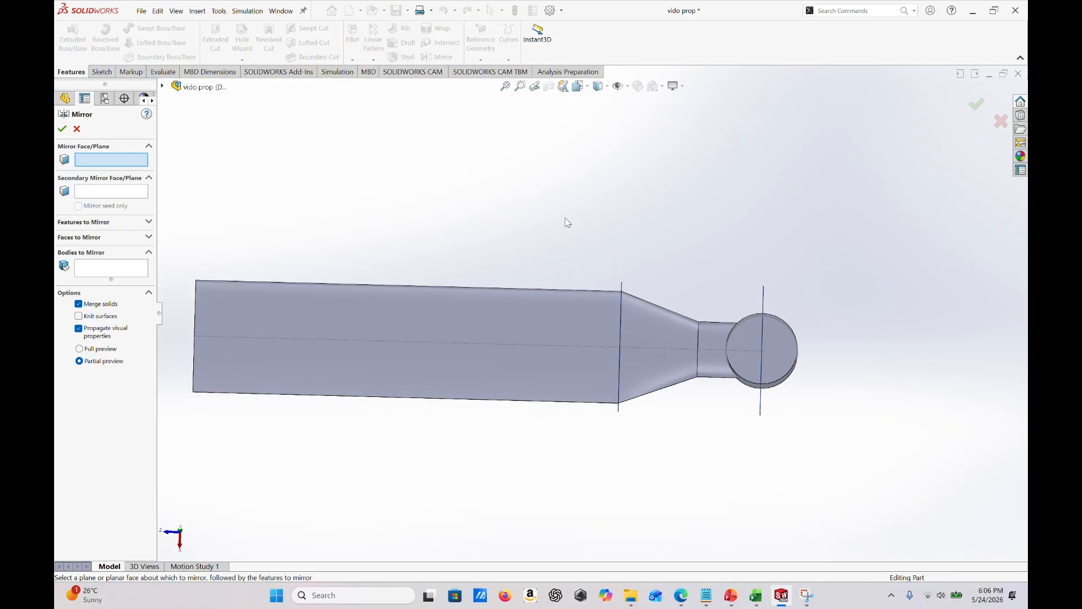
key("ctrl+7")
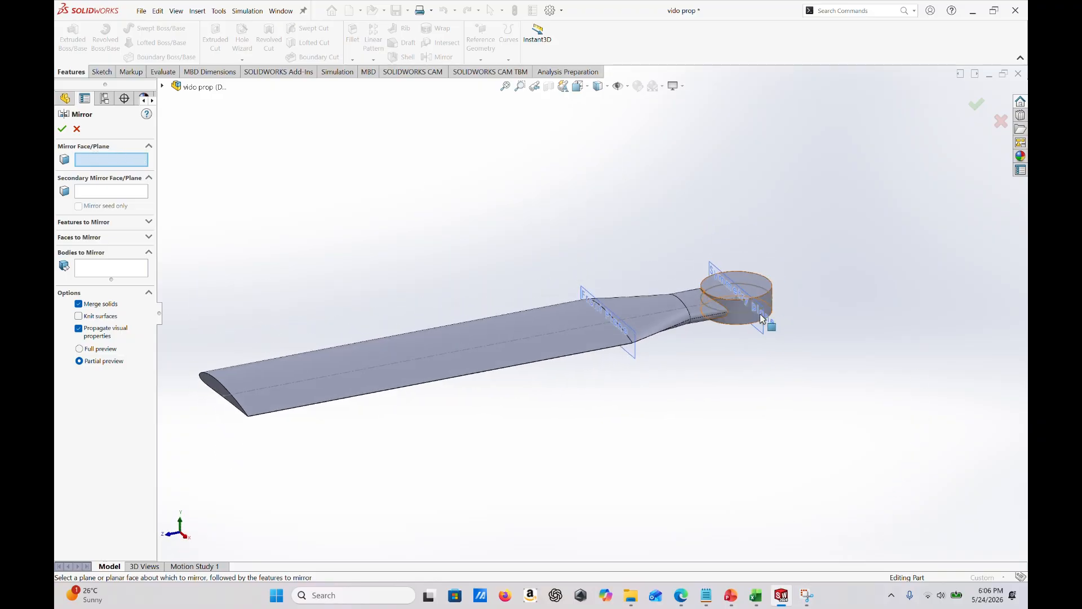
left_click(762, 334)
key("ctrl+5")
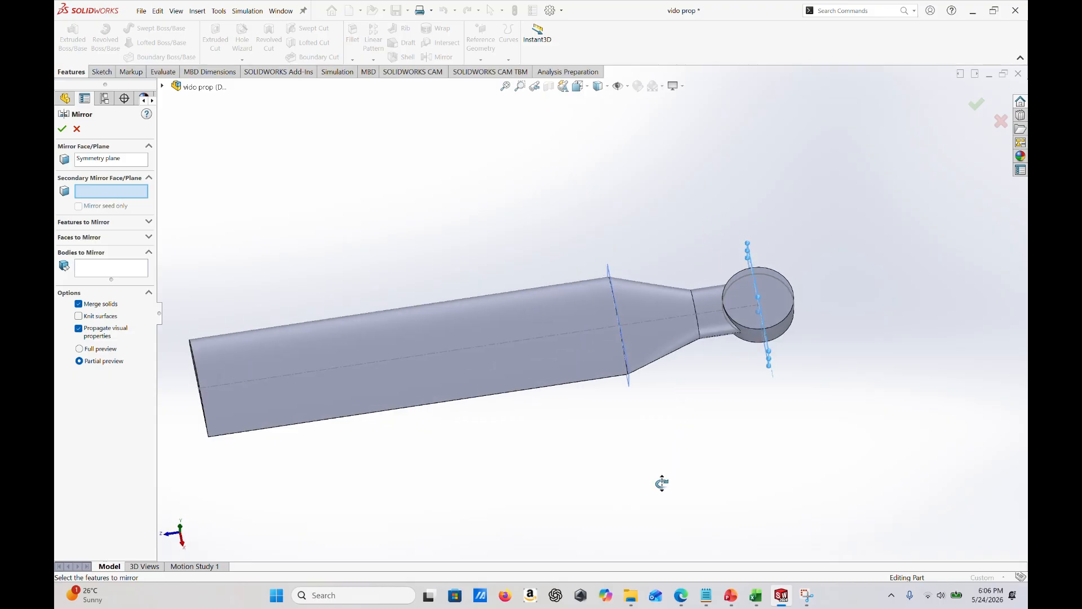
left_click(120, 268)
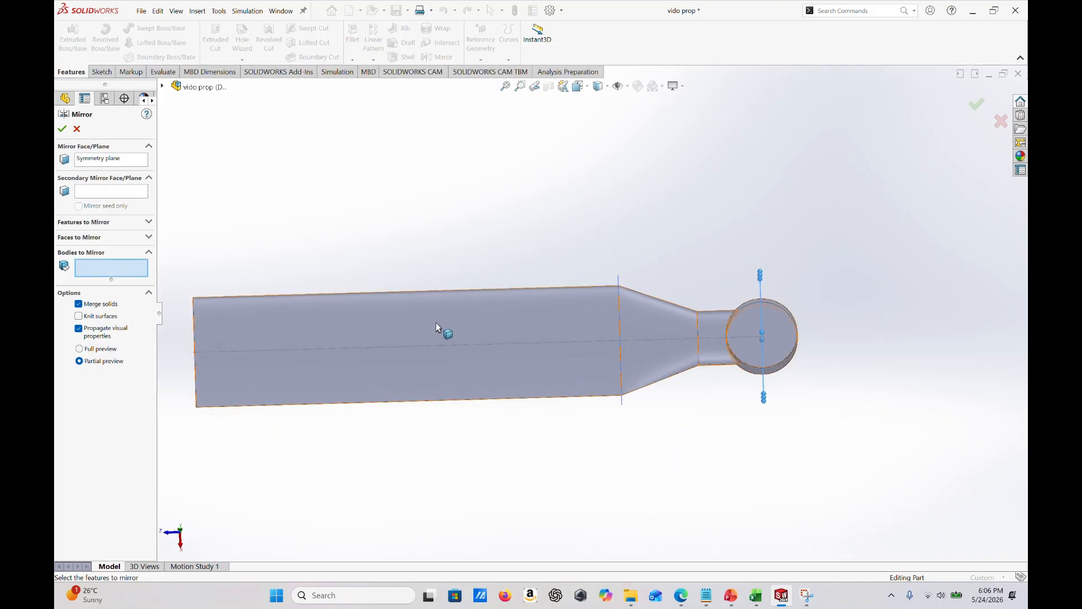
left_click(674, 353)
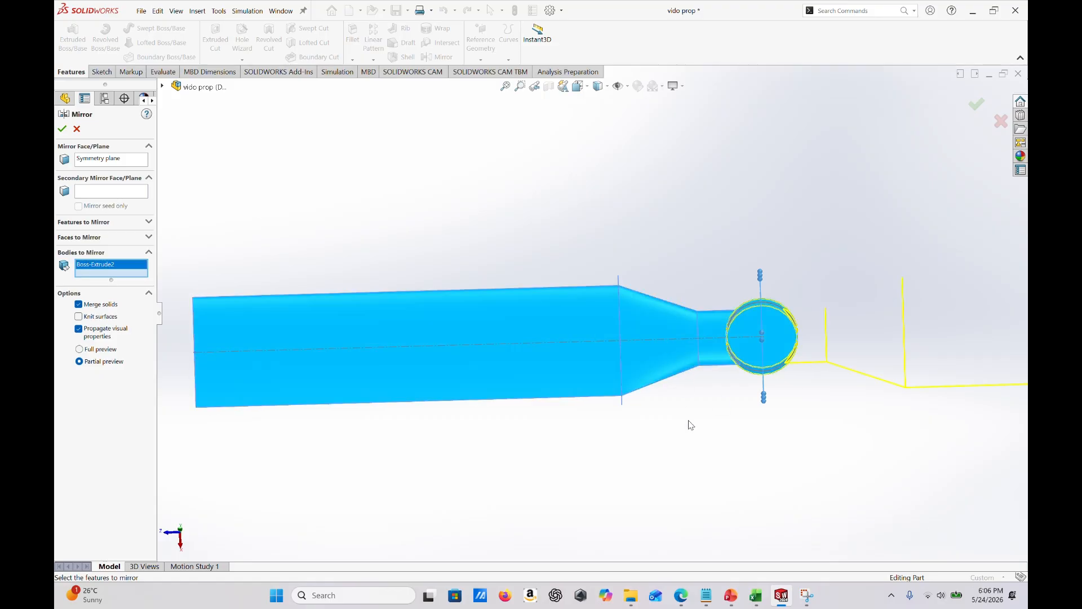
middle_click_drag(861, 457, 950, 299)
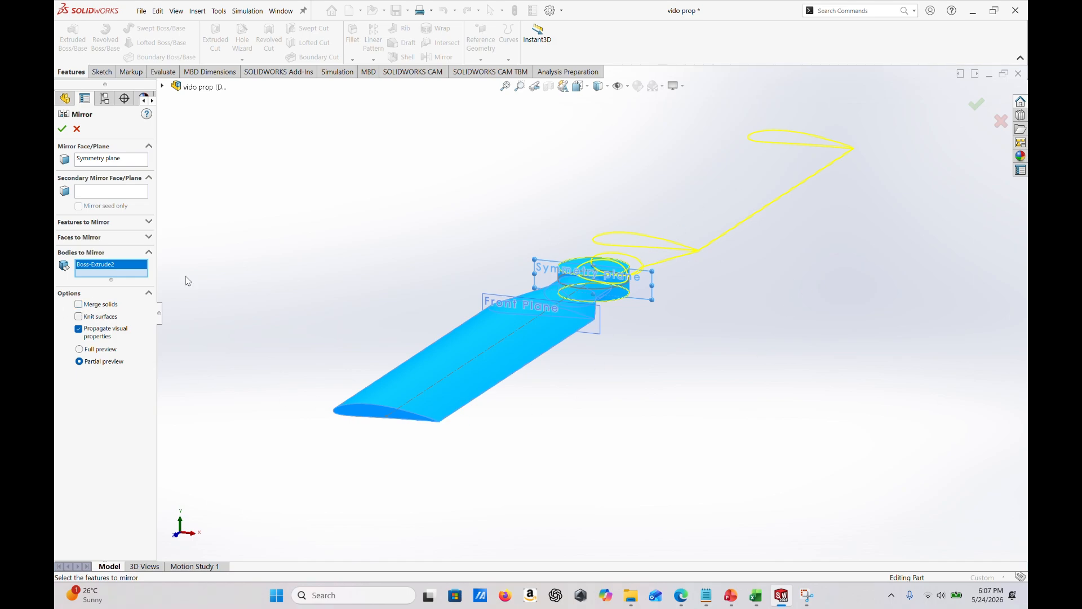
left_click(63, 130)
middle_click_drag(665, 345, 602, 336)
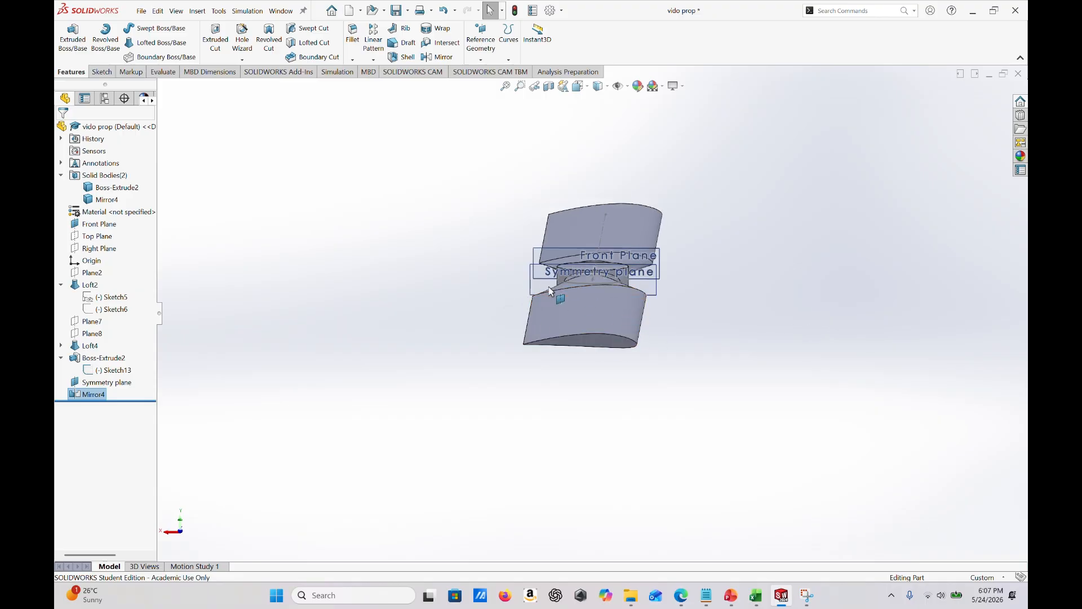
middle_click_drag(684, 365, 451, 374)
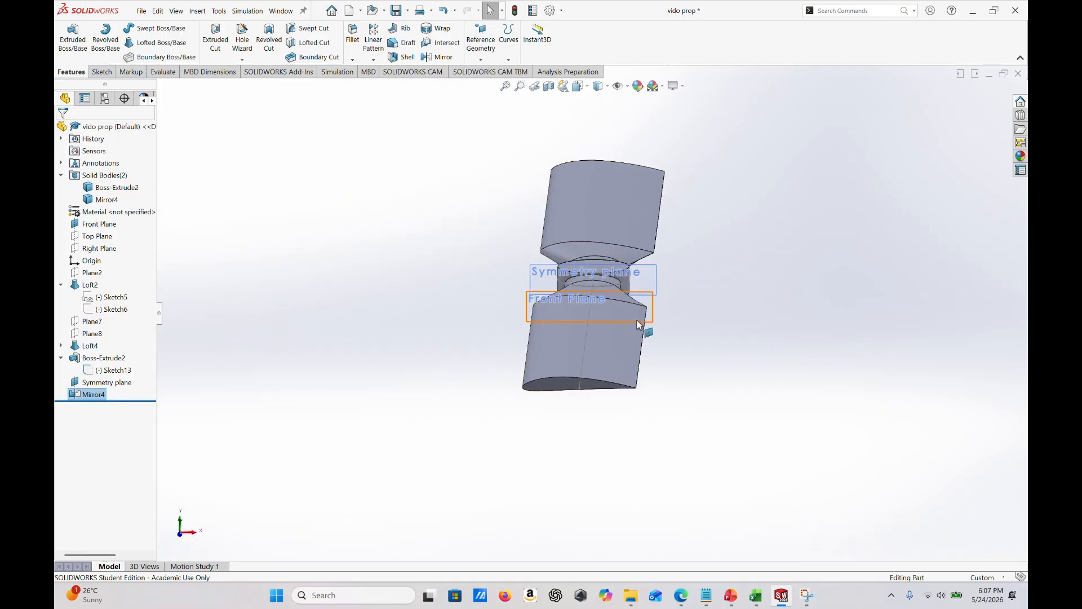
- Make the Right Plane visible in the model
middle_click_drag(637, 321, 627, 322)
middle_click_drag(629, 365, 632, 387)
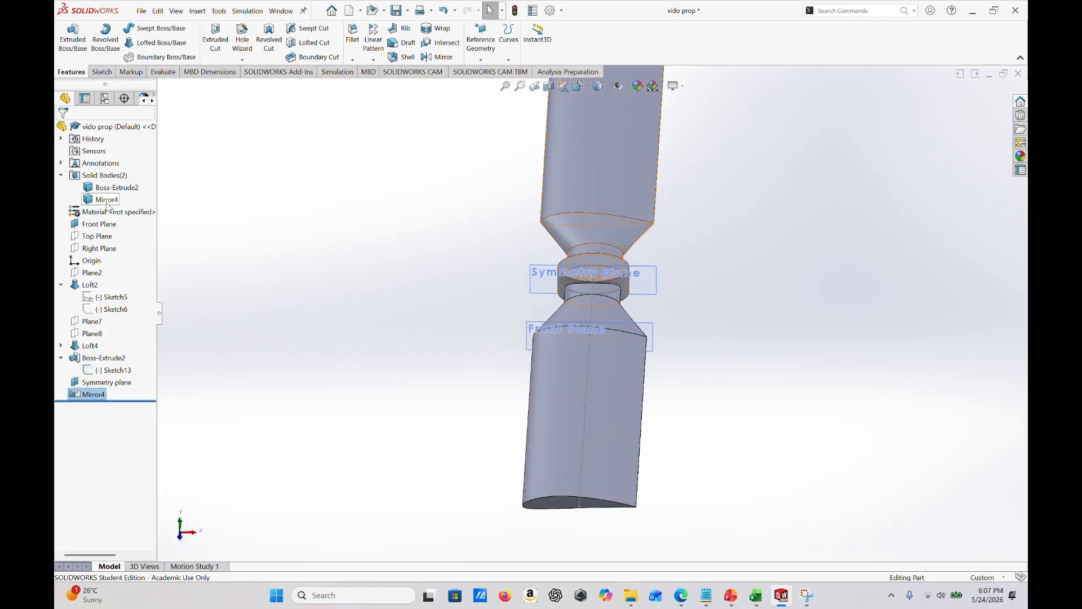
left_click(106, 250)
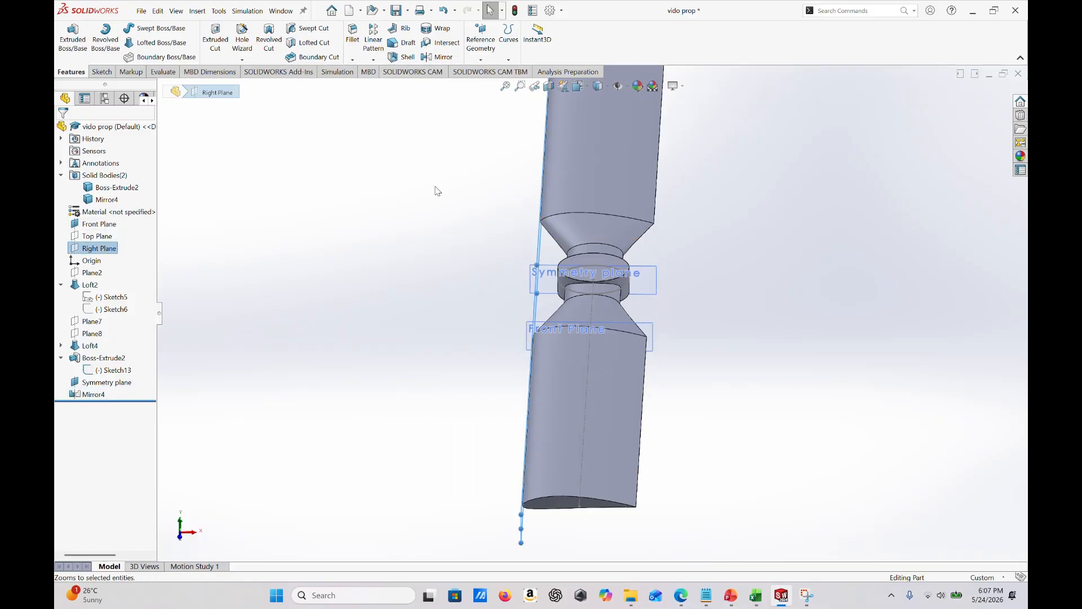
right_click(107, 254)
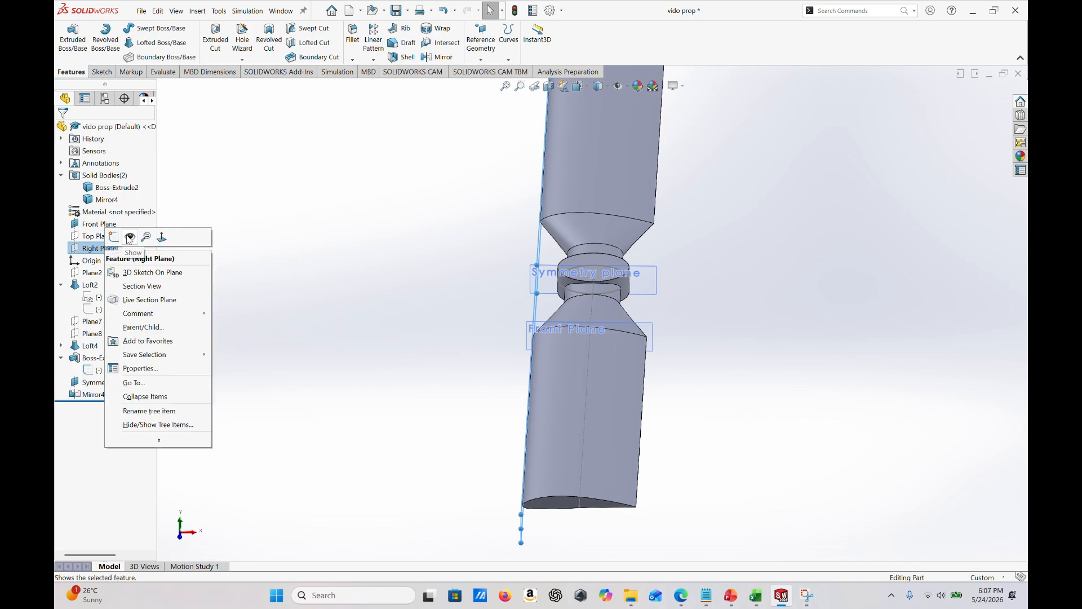
left_click(430, 206)
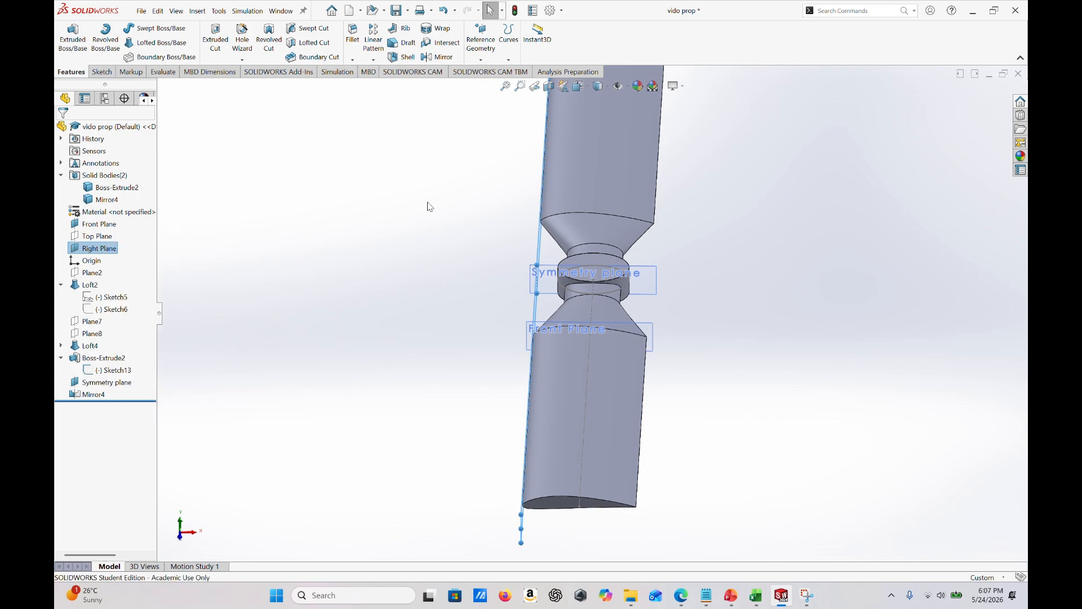
- Create a reference plane parallel to the Right Plane and coincident with the hub circle's centre point
left_click(481, 59)
left_click(493, 72)
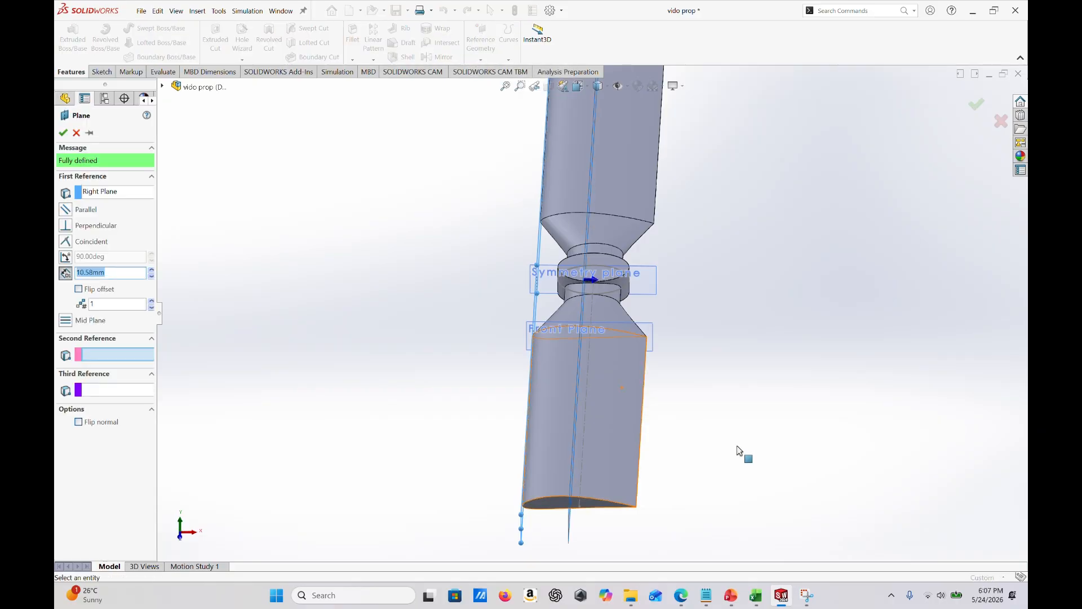
middle_click_drag(744, 451, 730, 419)
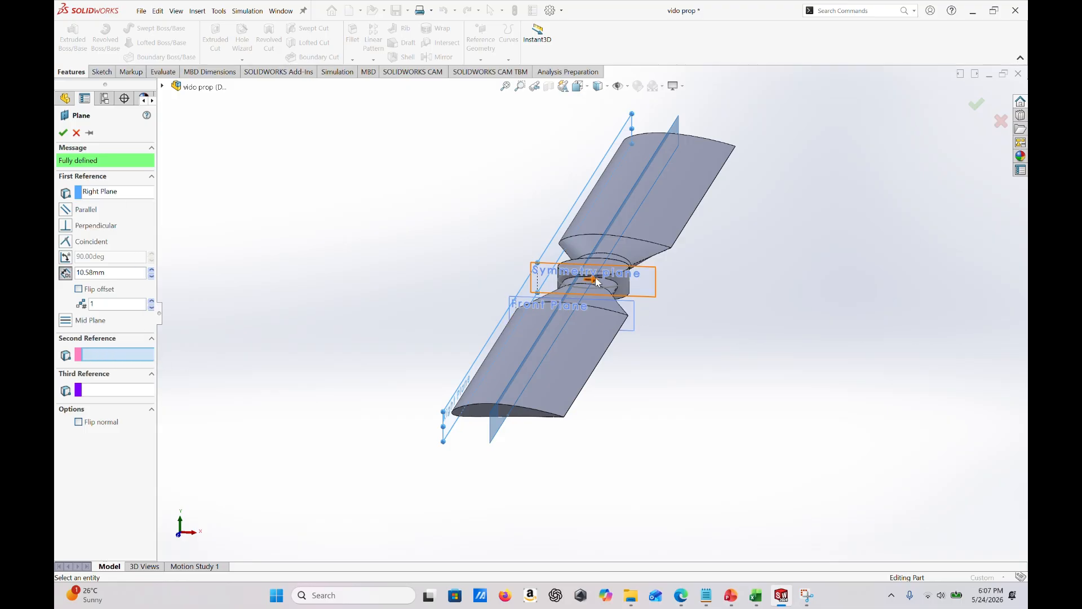
scroll(598, 282, "down", 5)
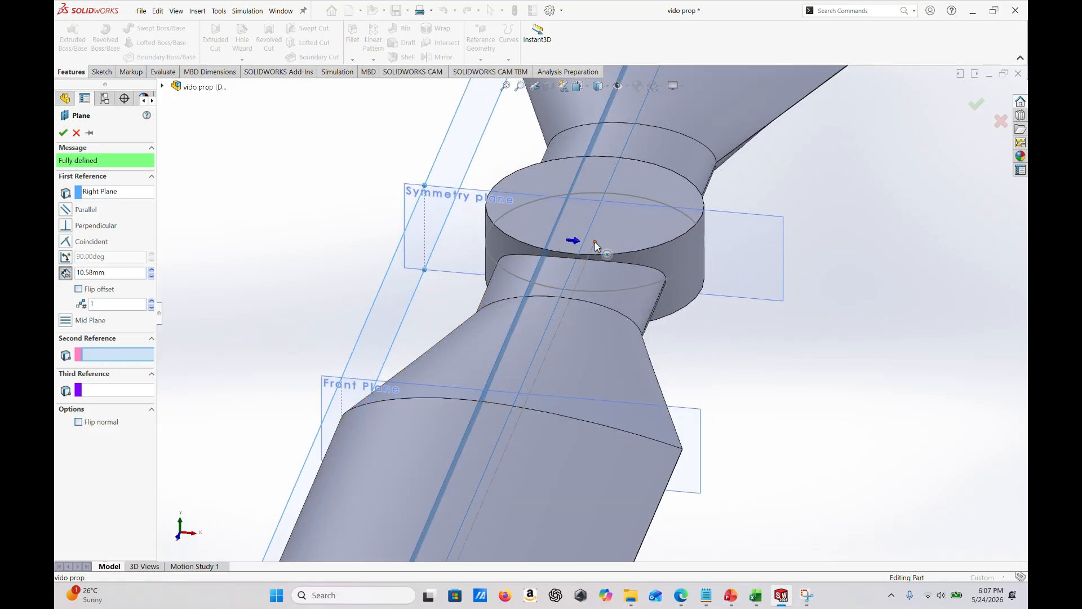
left_click(596, 243)
scroll(596, 246, "up", 5)
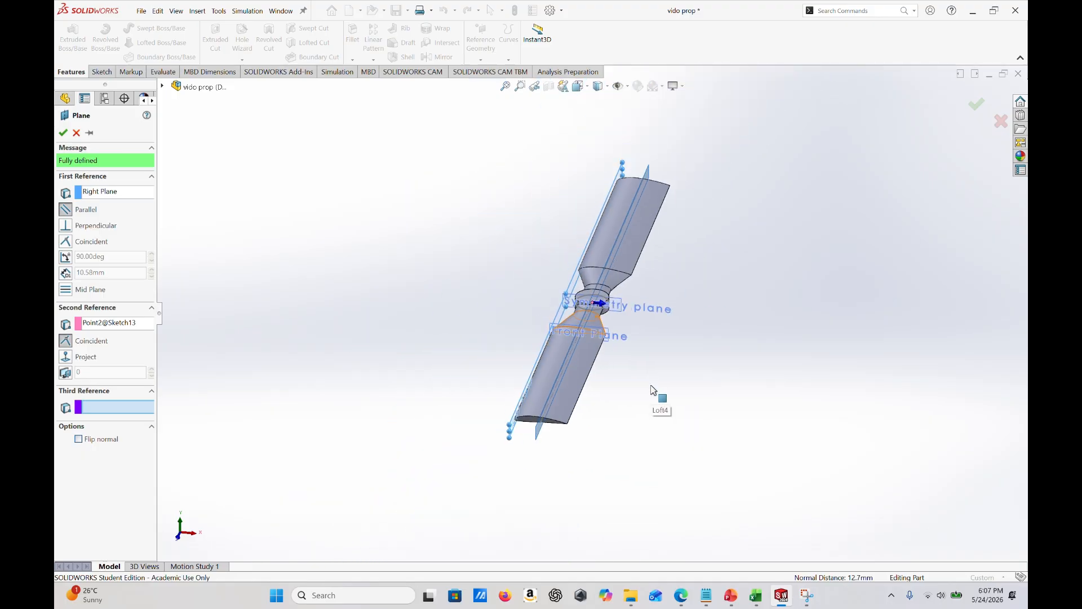
middle_click_drag(653, 390, 657, 350)
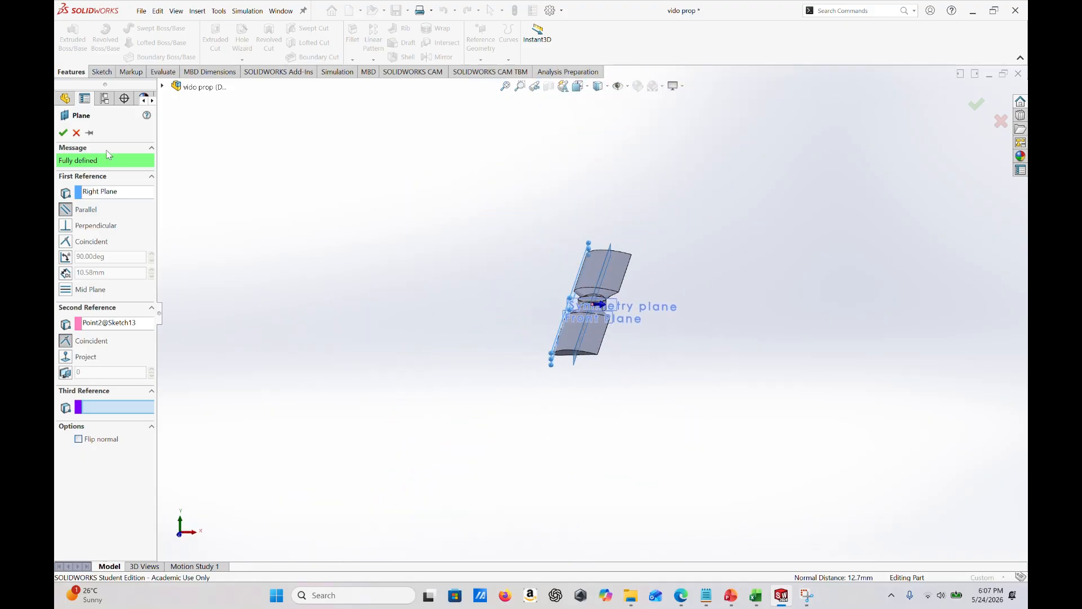
left_click(63, 133)
scroll(603, 357, "down", 8)
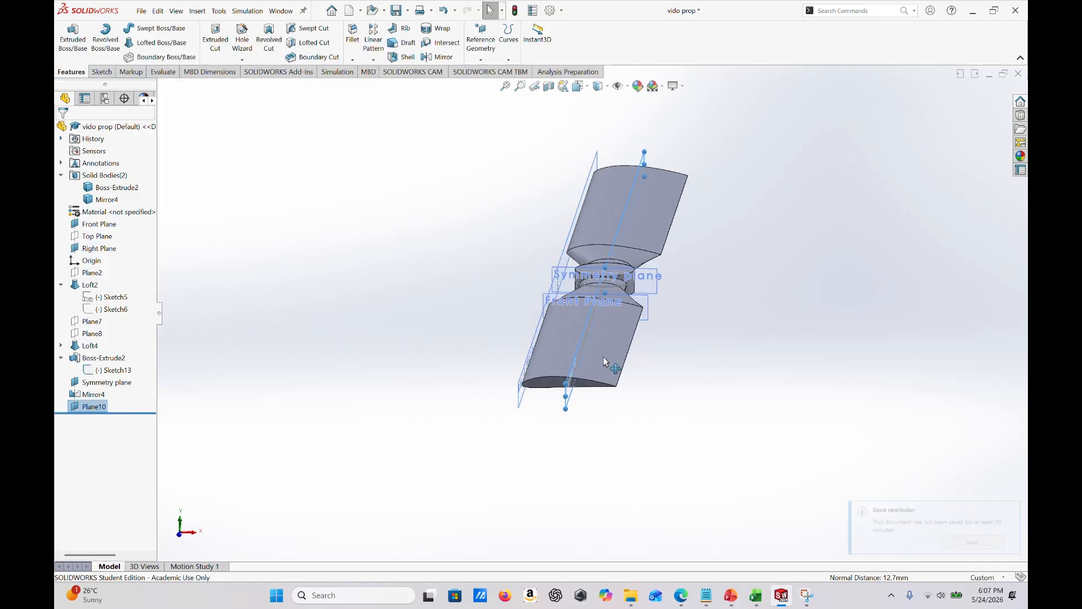
- Rename the new reference plane running lengthwise through the hub centre as right symmetry plane
middle_click_drag(560, 379, 535, 381)
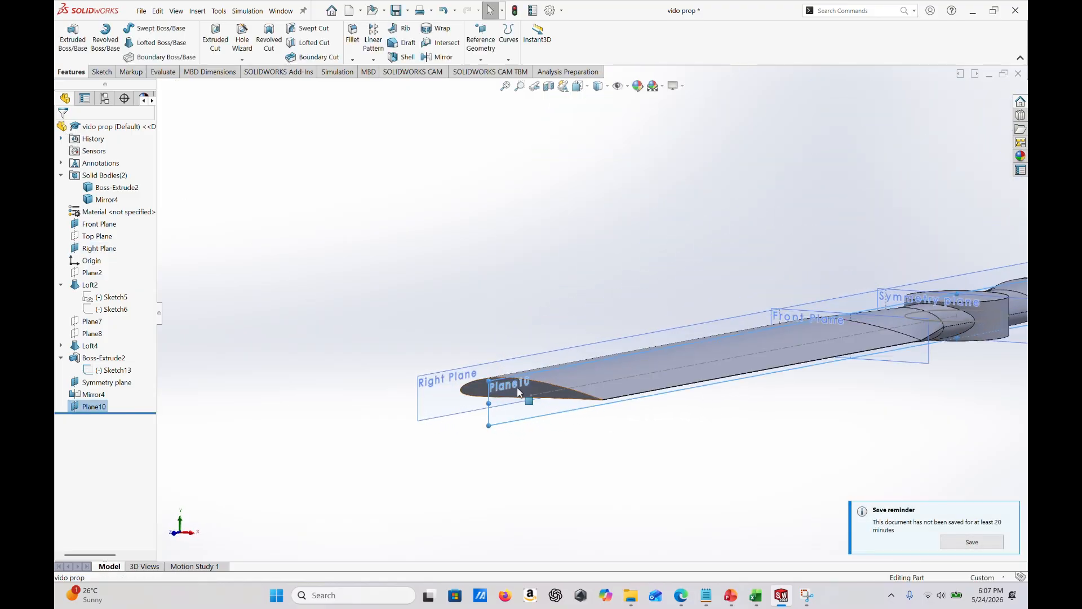
right_click(89, 409)
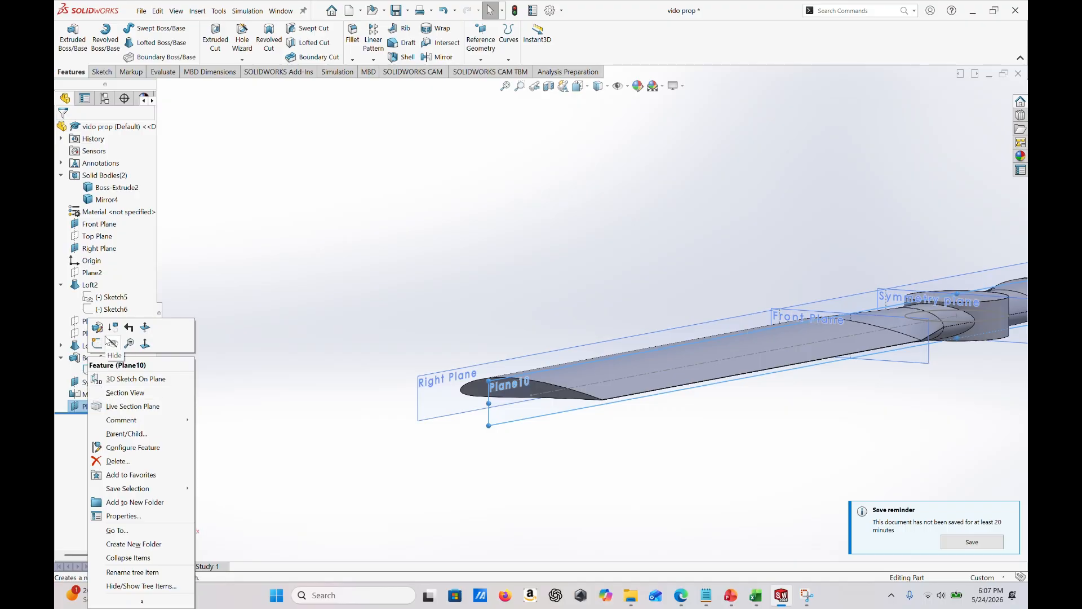
left_click(132, 572)
type("right symmetry plane")
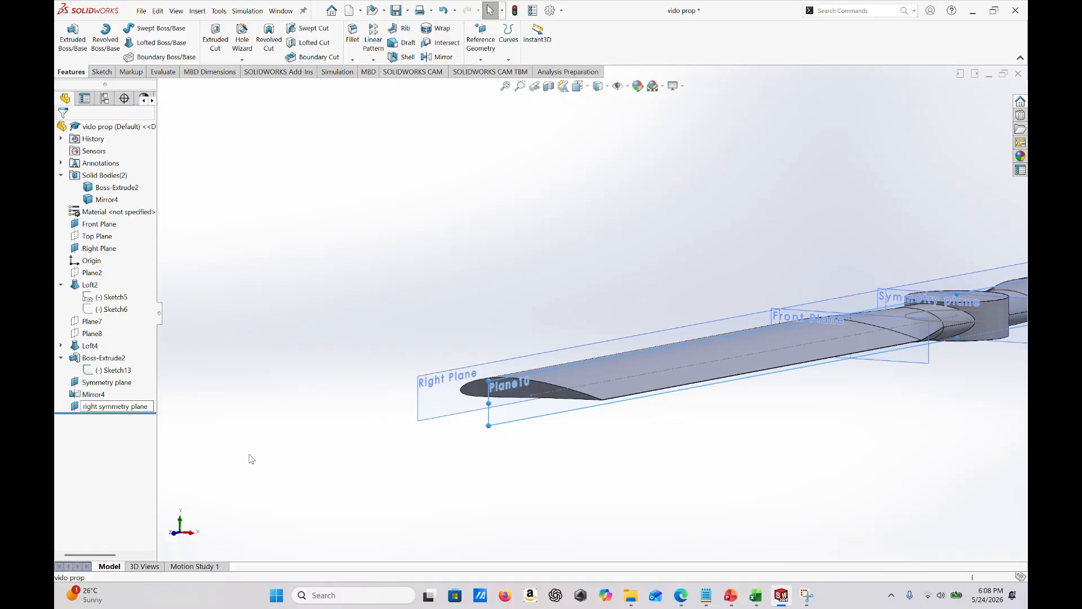
key("Return")
- Hide the Front Plane, the Right Plane and the Symmetry plane, leaving only the right symmetry plane shown
middle_click_drag(616, 430, 611, 393)
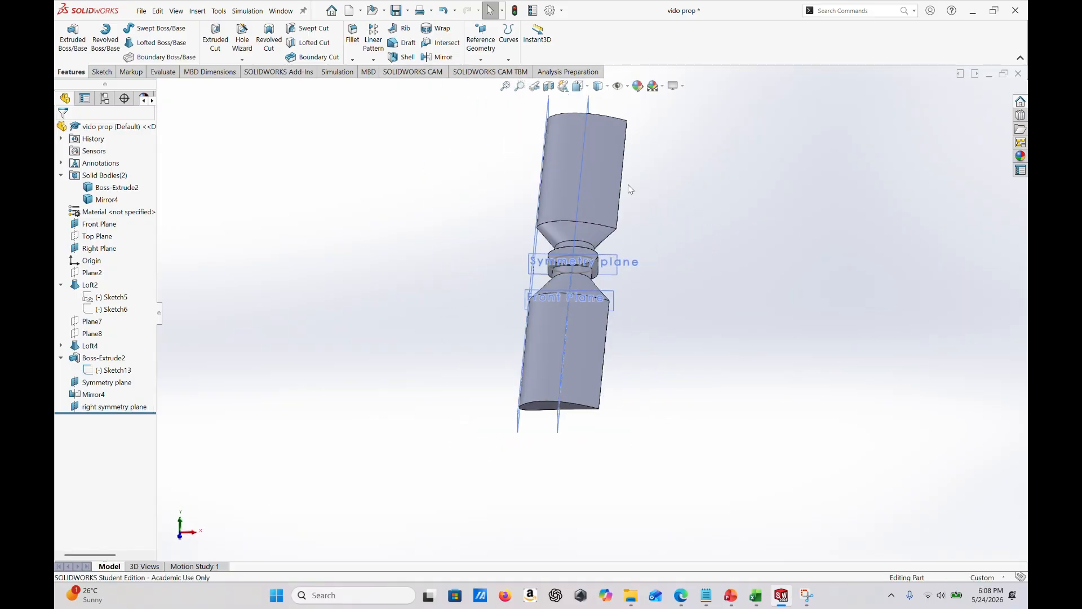
right_click(605, 299)
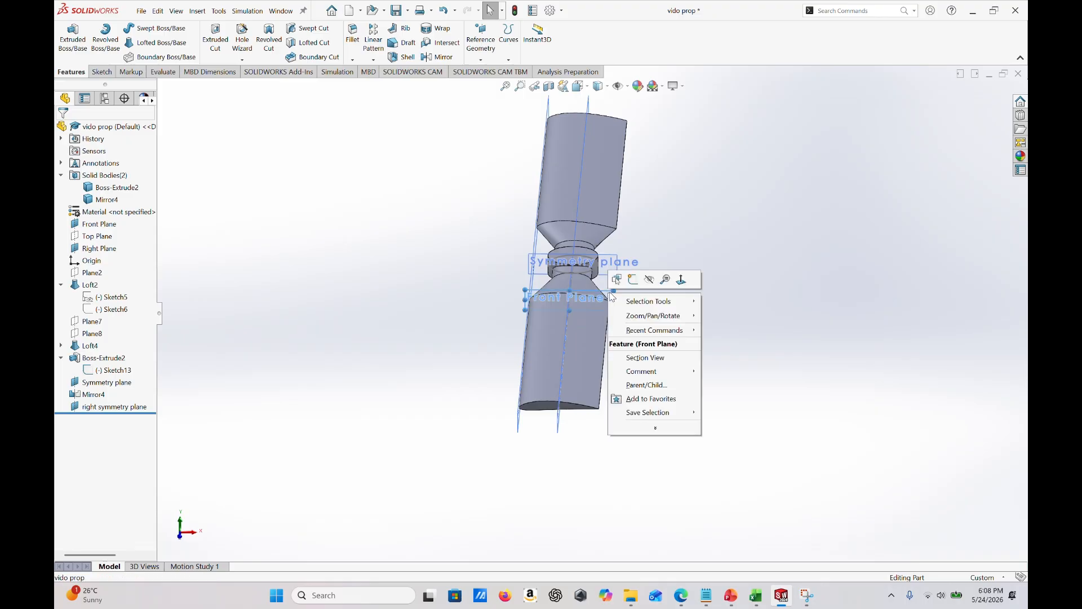
key("Escape")
middle_click_drag(527, 301, 401, 300)
right_click(331, 332)
left_click(372, 315)
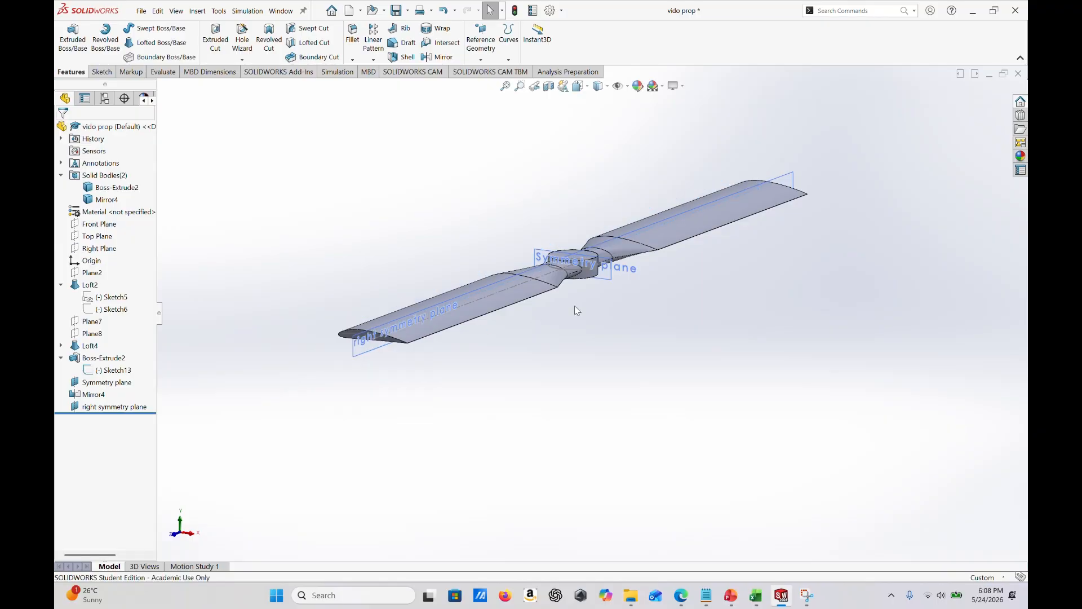
scroll(599, 285, "down", 2)
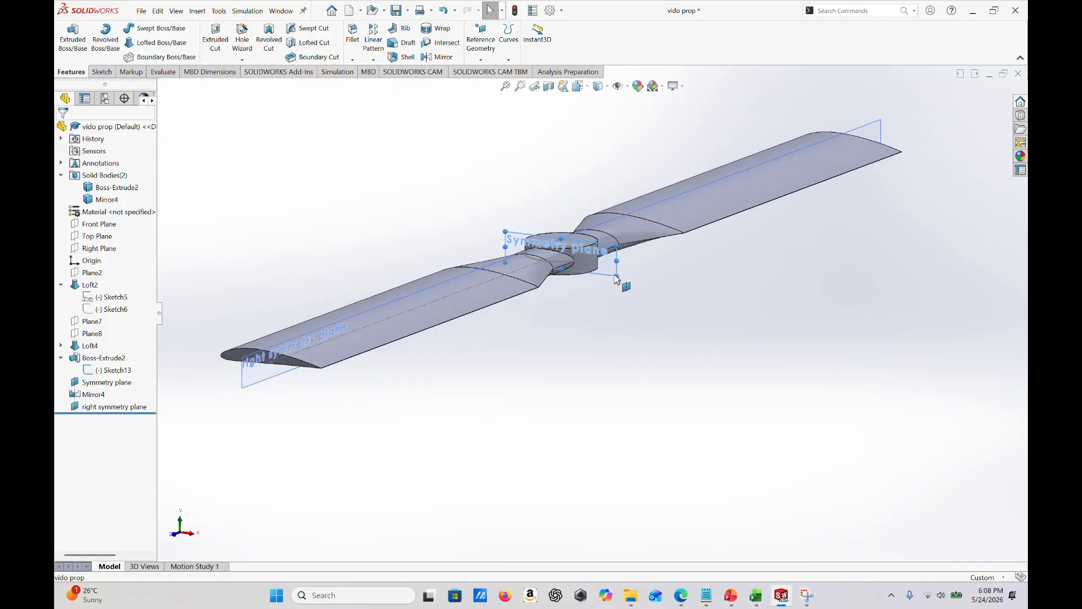
right_click(616, 266)
left_click(665, 264)
- Mirror the second blade-and-hub body, Mirror4, about the right symmetry plane with Merge solids turned off
middle_click_drag(670, 317, 675, 285)
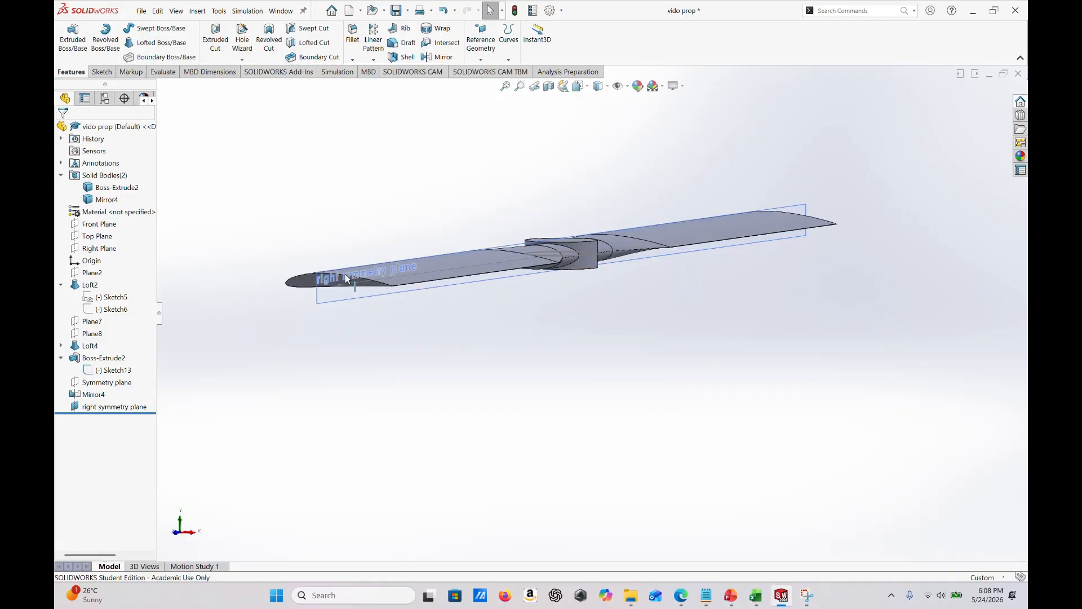
middle_click_drag(424, 270, 570, 232)
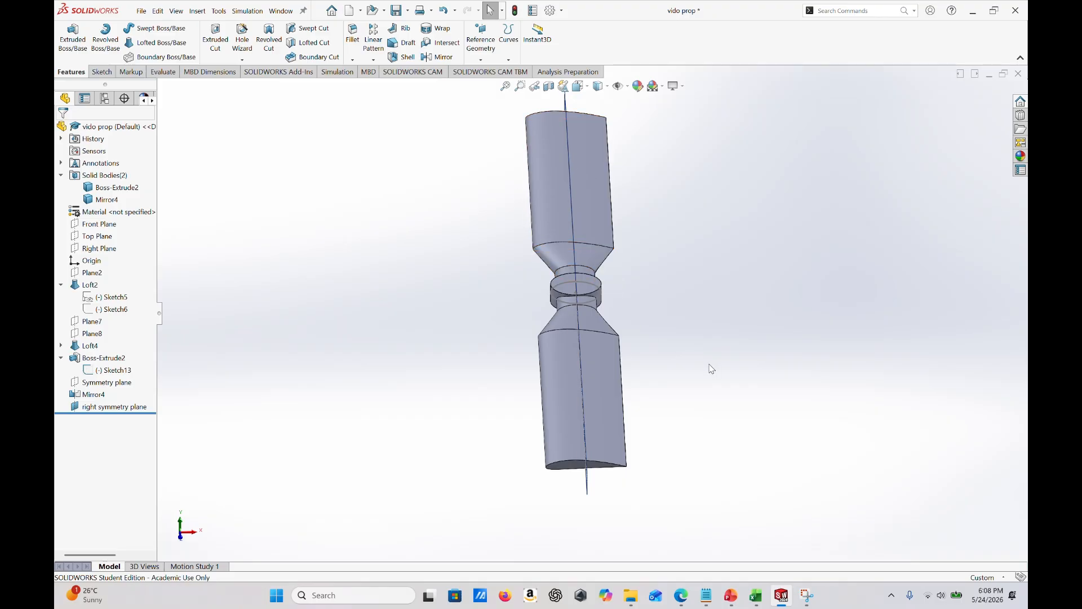
mouse_move(706, 360)
middle_mouse_down()
mouse_move(686, 341)
mouse_move(701, 340)
middle_mouse_up()
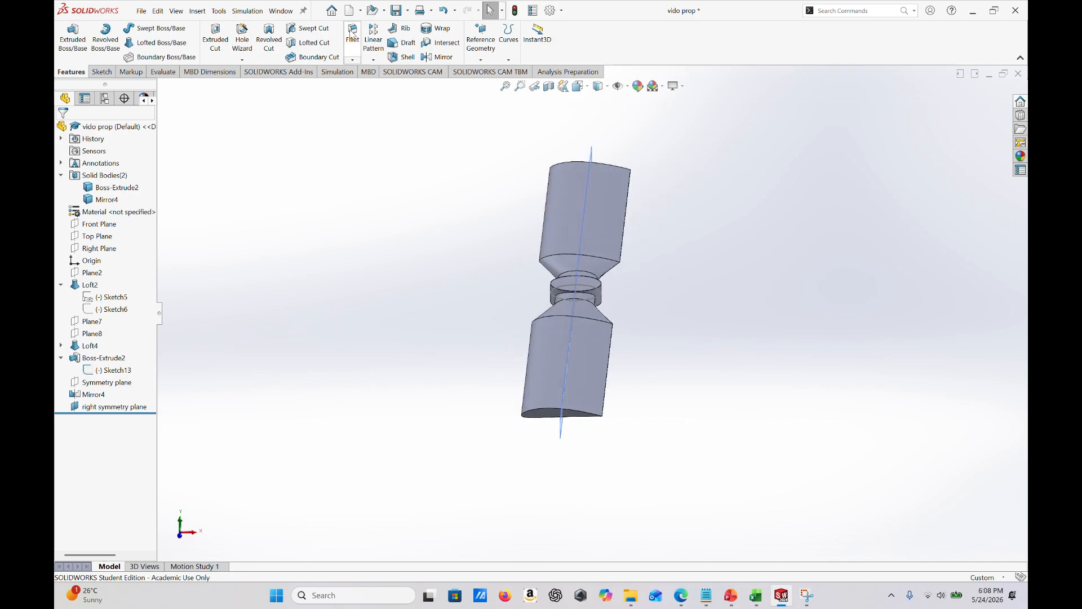
left_click(439, 58)
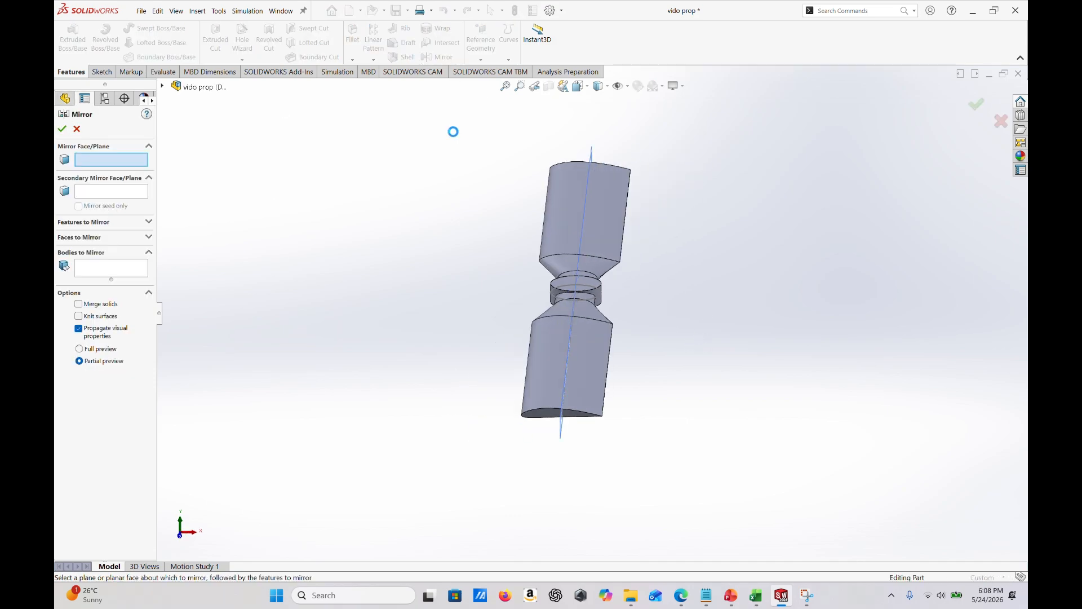
middle_click_drag(639, 346, 432, 295)
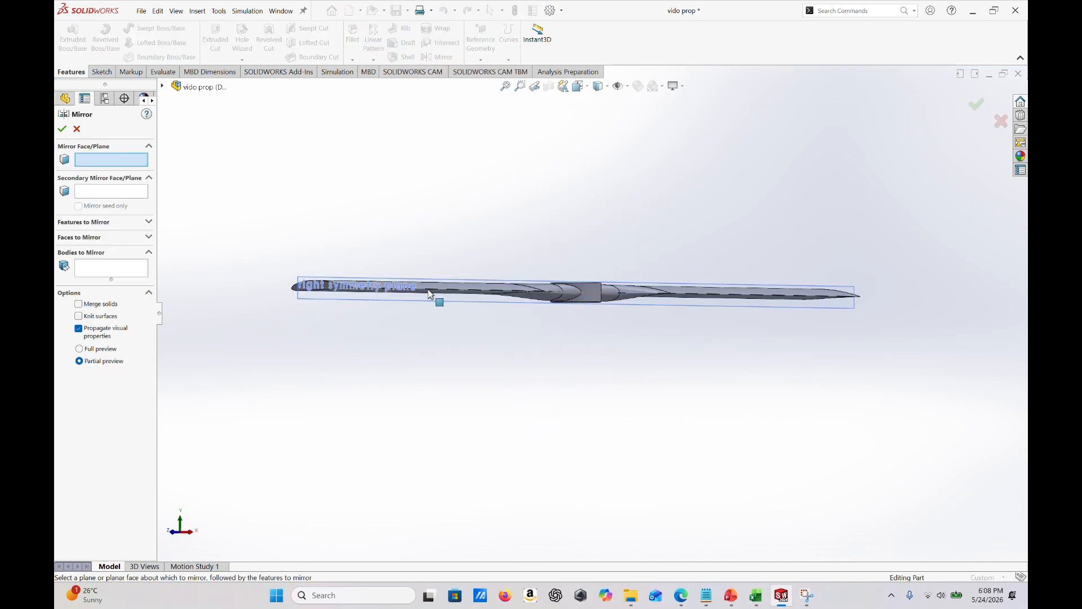
left_click(322, 305)
middle_click_drag(553, 398, 632, 234)
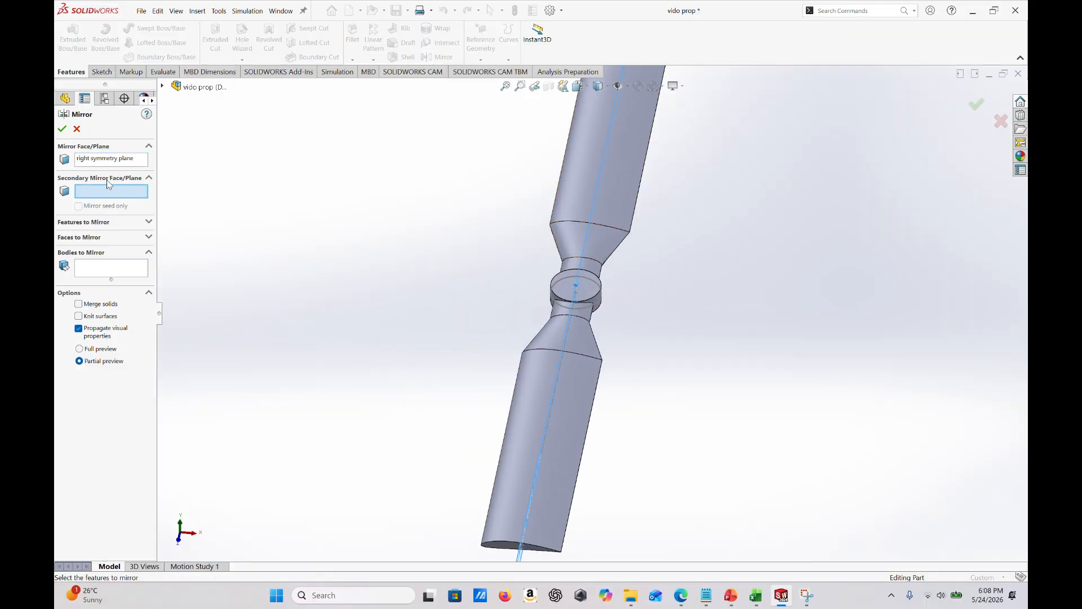
left_click(119, 274)
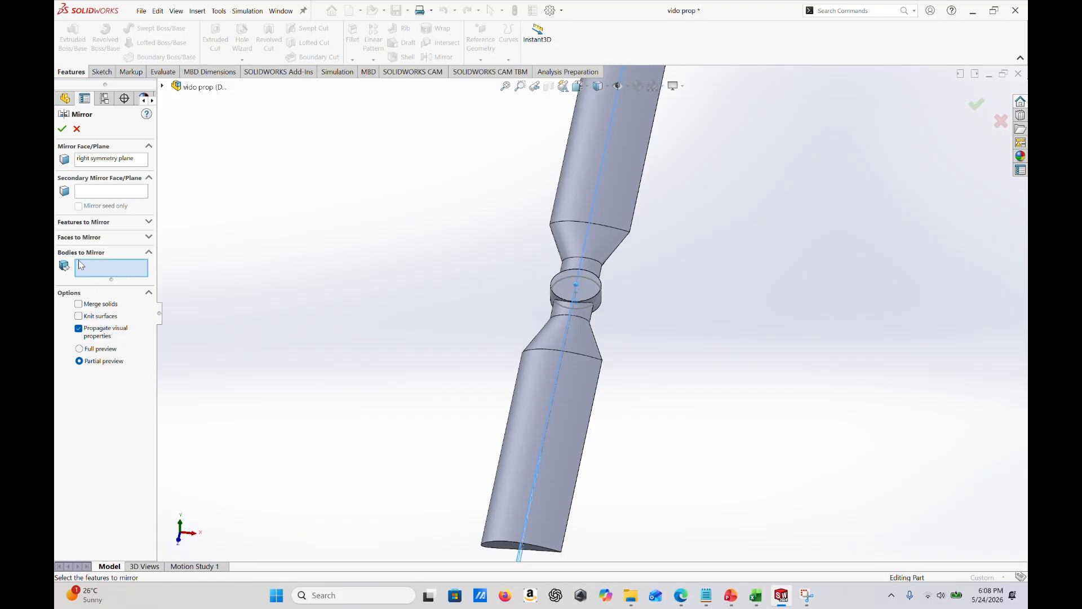
left_click(619, 182)
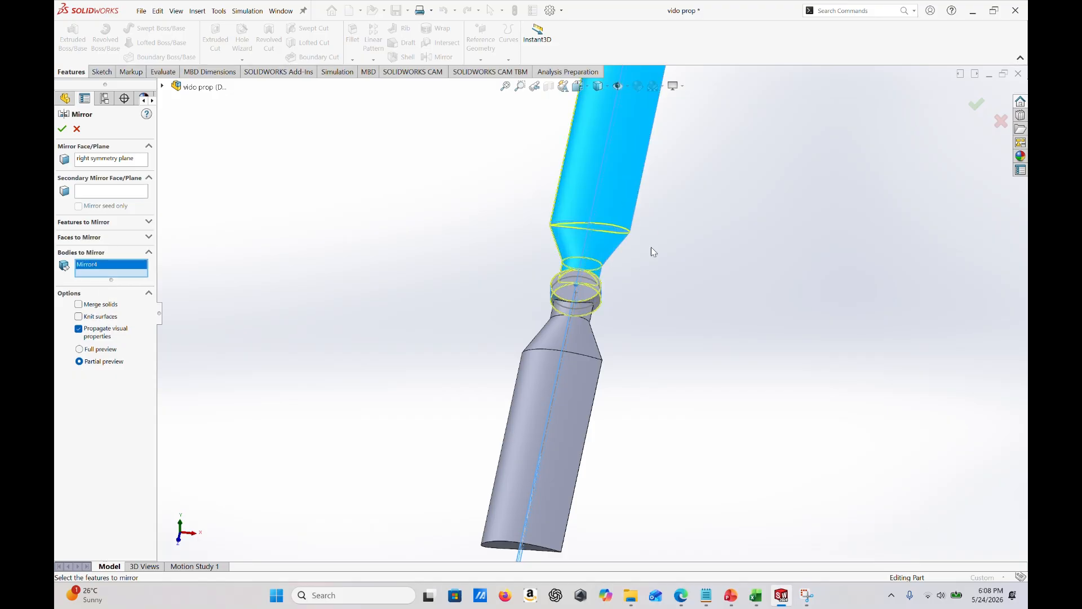
middle_click_drag(651, 247, 588, 289)
middle_click_drag(676, 197, 719, 160)
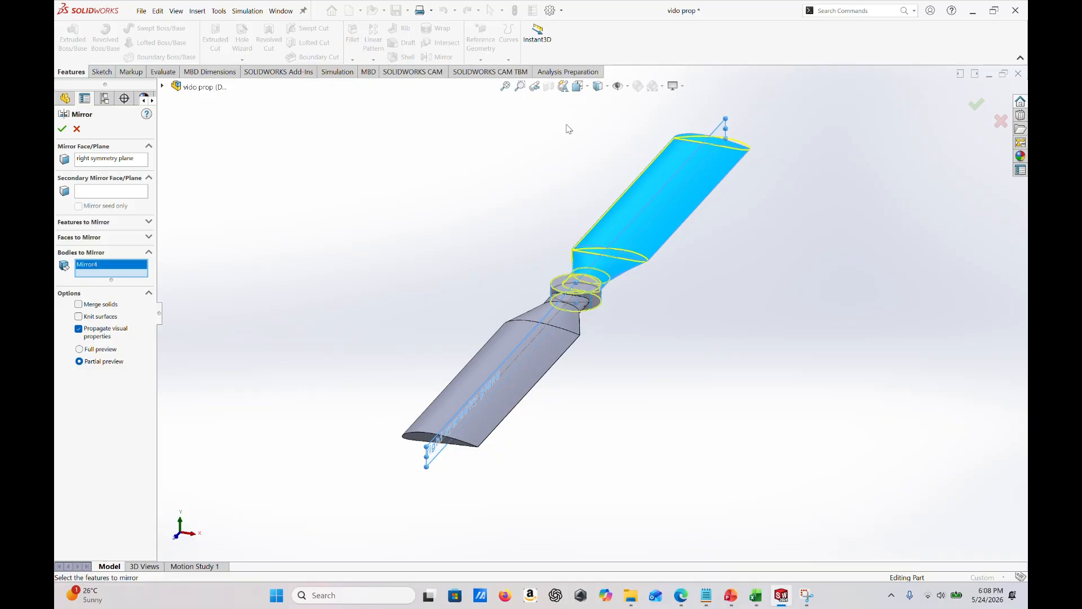
left_click(974, 105)
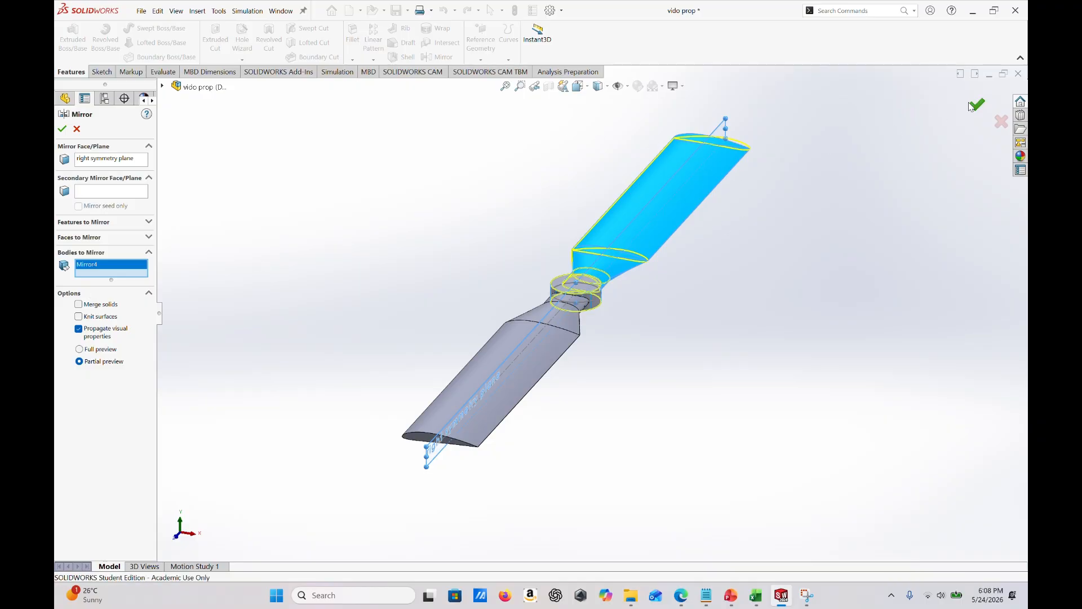
- Delete the solid body Mirror4, keeping the original blade body and its newly mirrored counterpart
middle_click_drag(745, 161, 738, 185)
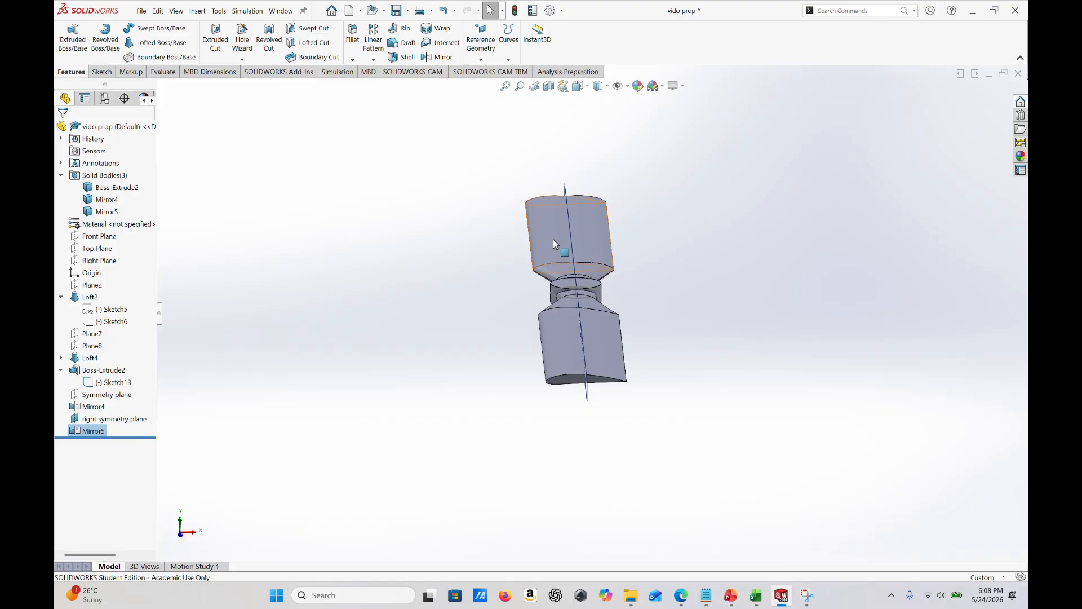
left_click(104, 202)
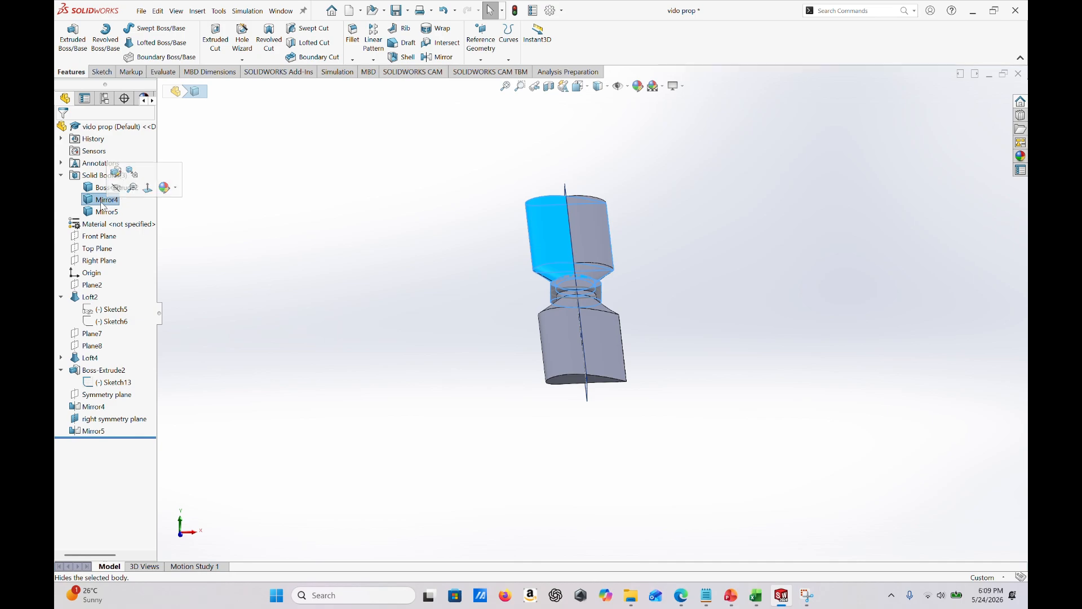
right_click(102, 205)
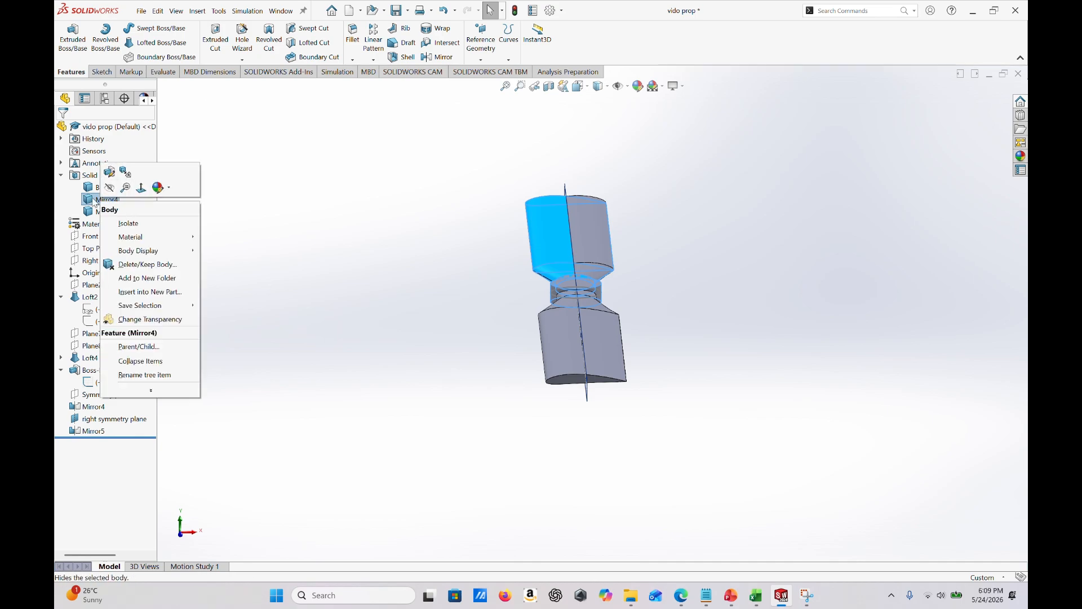
left_click(142, 265)
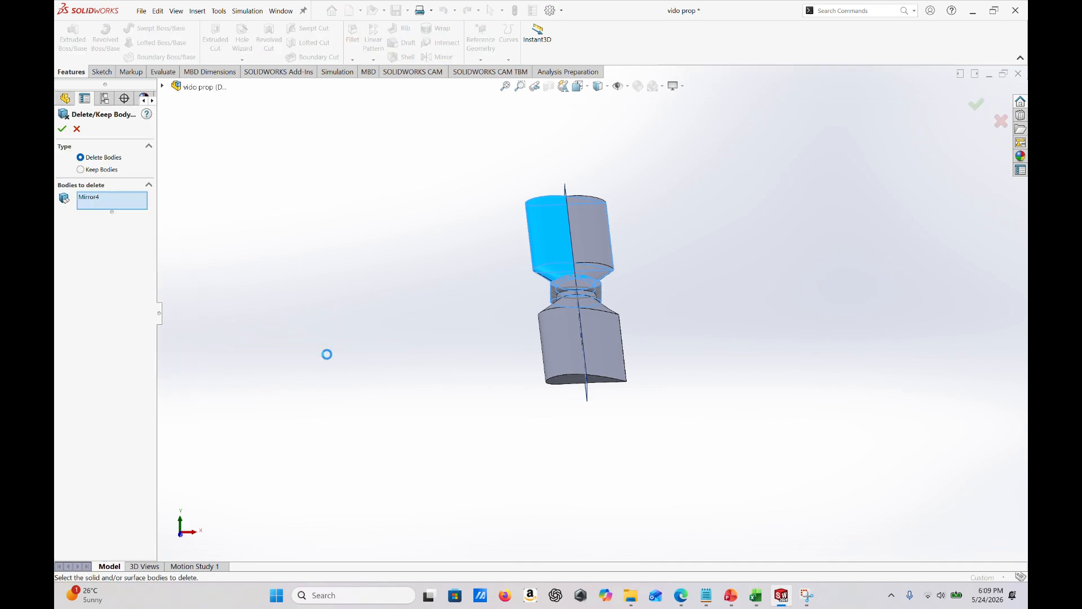
left_click(62, 129)
- Hide the right symmetry plane and the sketch line running along the original blade
middle_click_drag(761, 429, 736, 437)
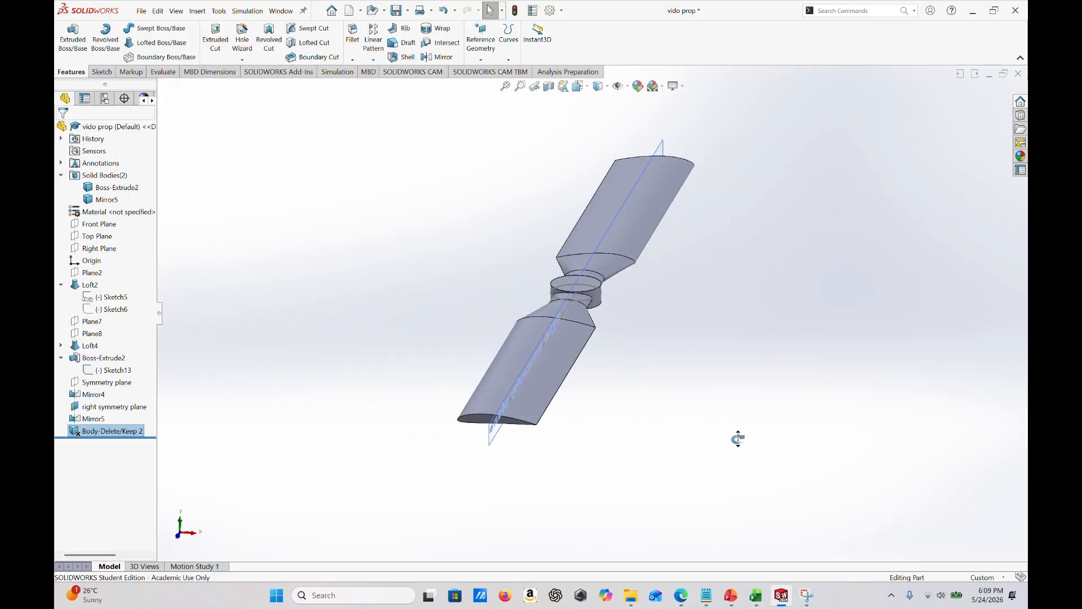
right_click(495, 428)
left_click(535, 415)
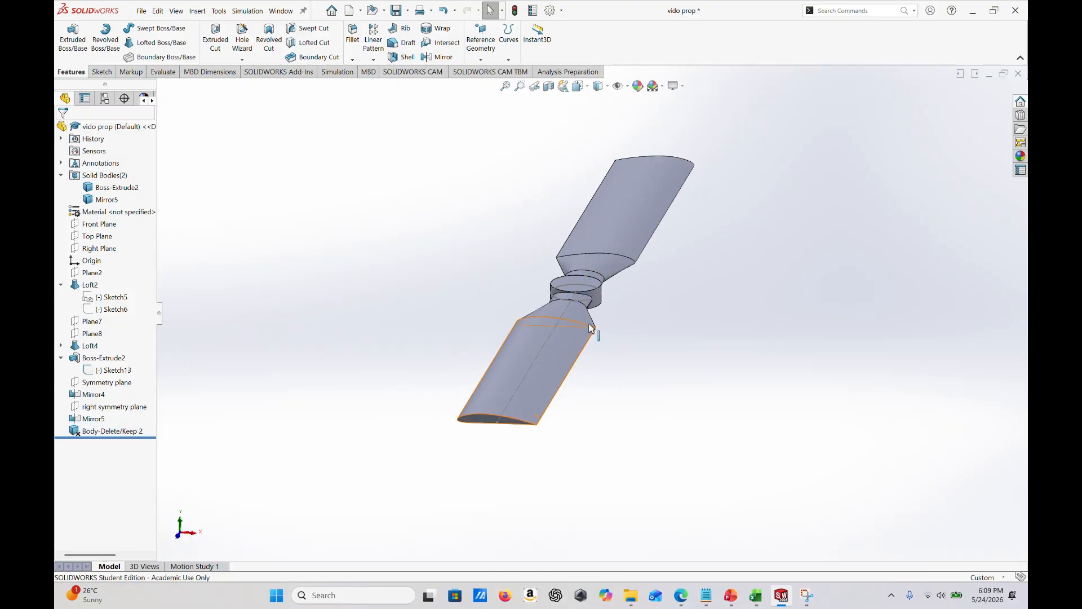
right_click(526, 373)
mouse_move(604, 374)
middle_mouse_down()
mouse_move(575, 355)
mouse_move(617, 331)
mouse_move(654, 340)
mouse_move(585, 353)
mouse_move(599, 367)
middle_mouse_up()
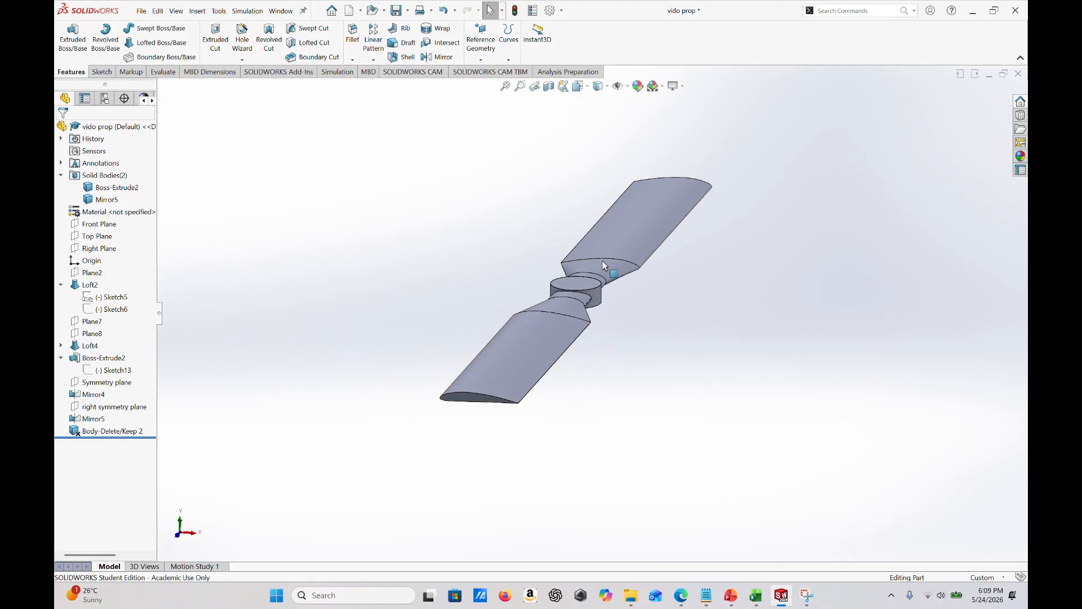
- Combine the bodies Boss-Extrude2 and Mirror5 into a single solid using the Add operation
left_click(104, 188)
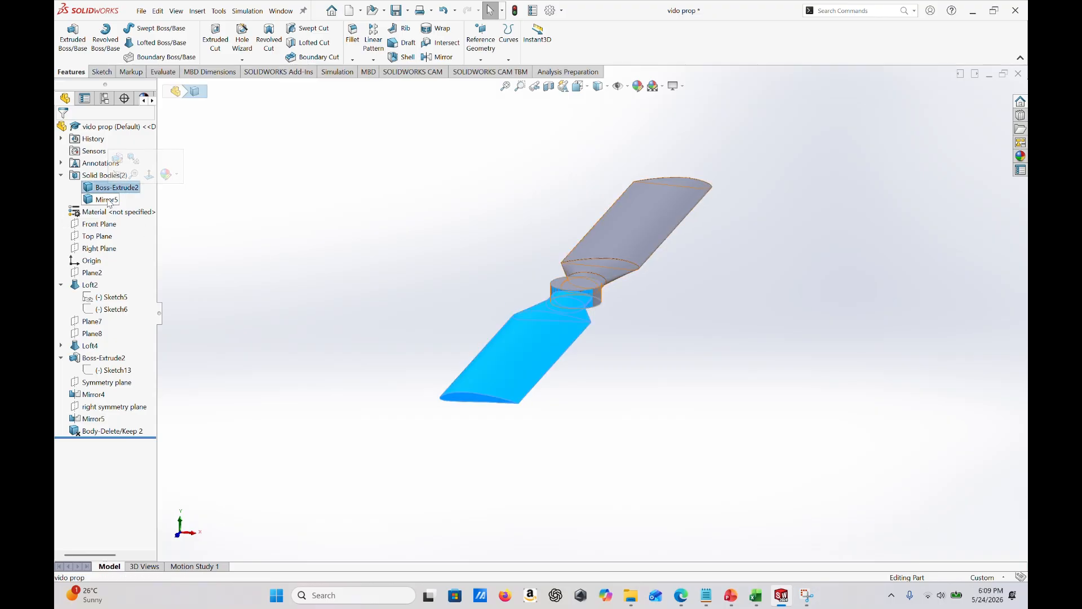
left_click(105, 200, "ctrl")
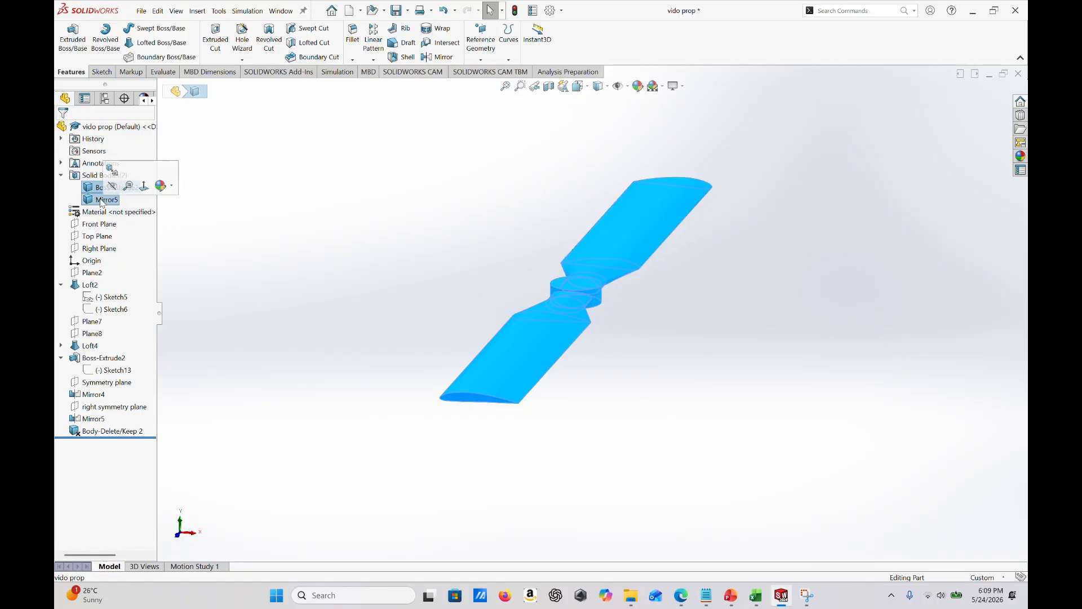
right_click(100, 200)
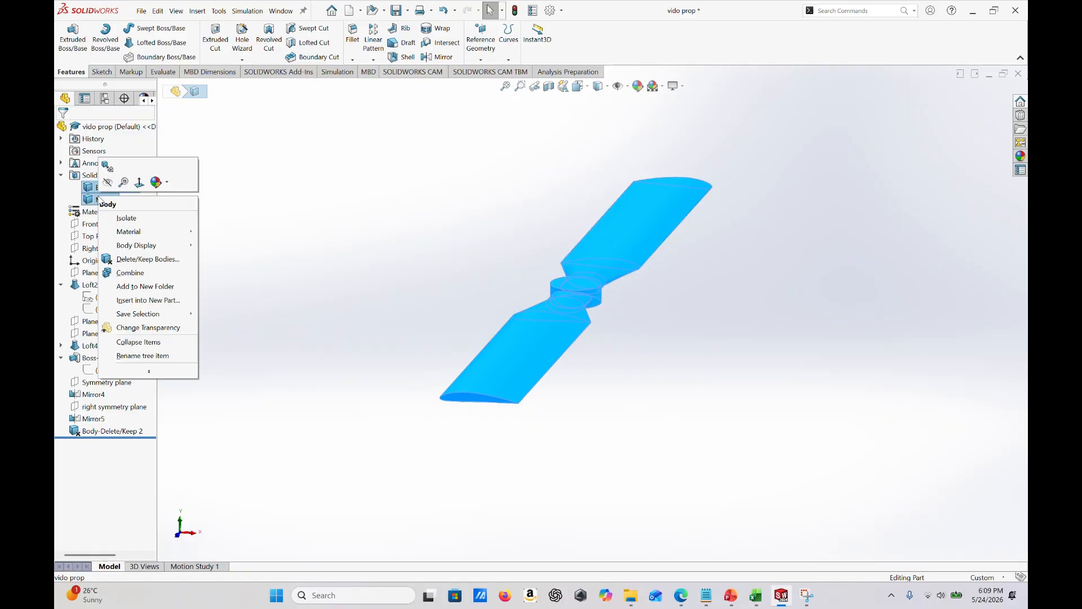
left_click(131, 273)
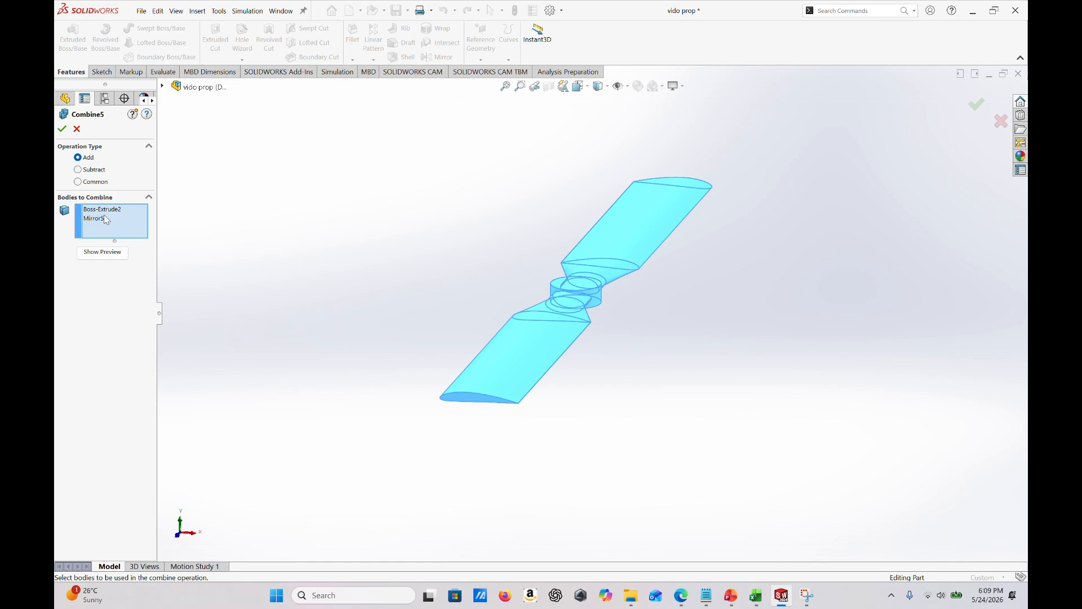
left_click(61, 130)
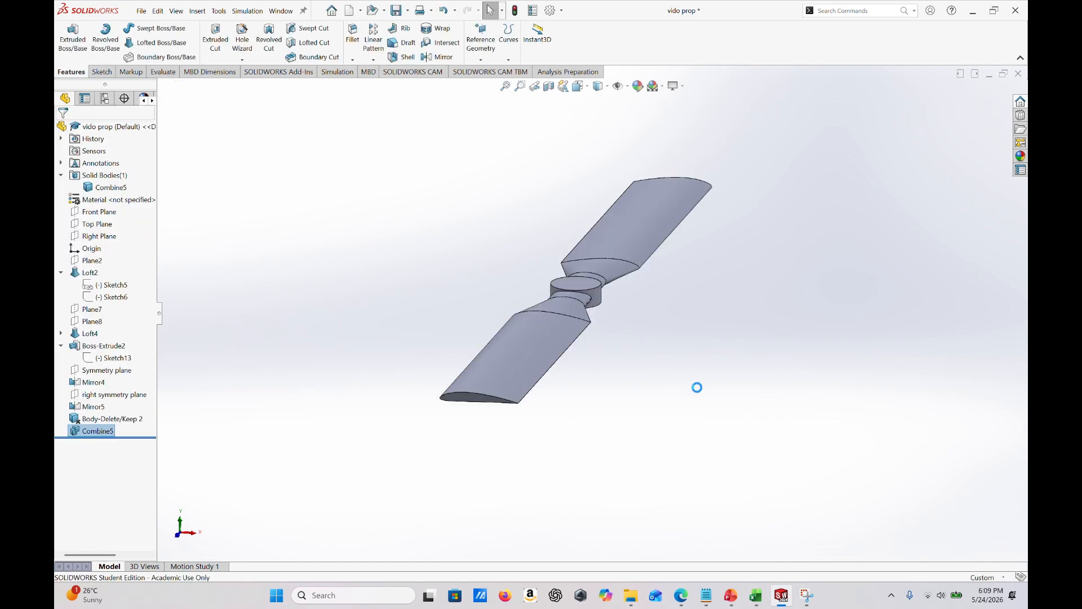
middle_click_drag(695, 387, 573, 258)
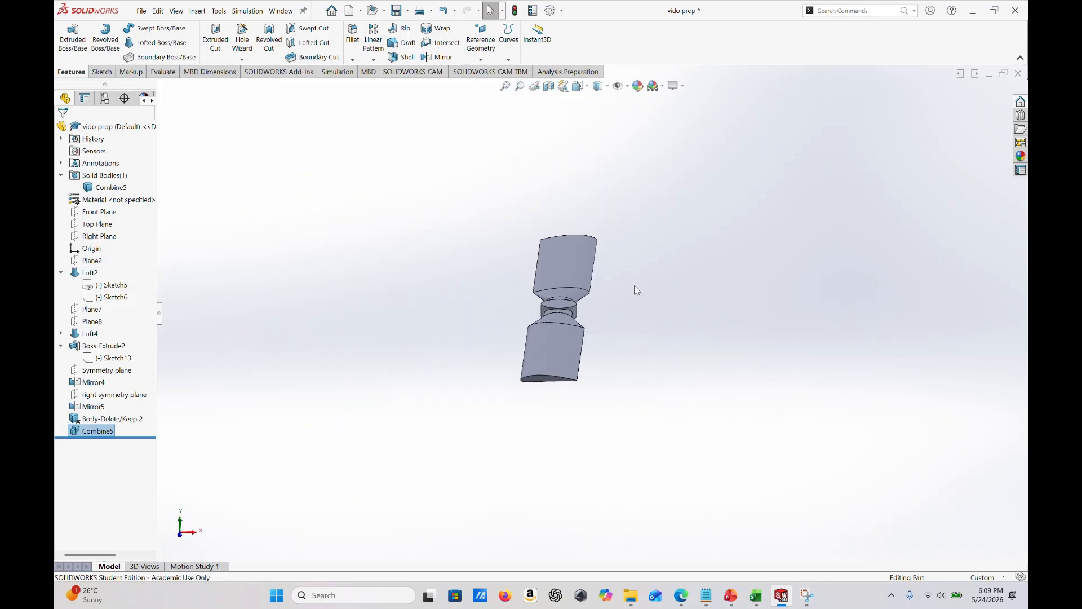
middle_click_drag(636, 289, 624, 382)
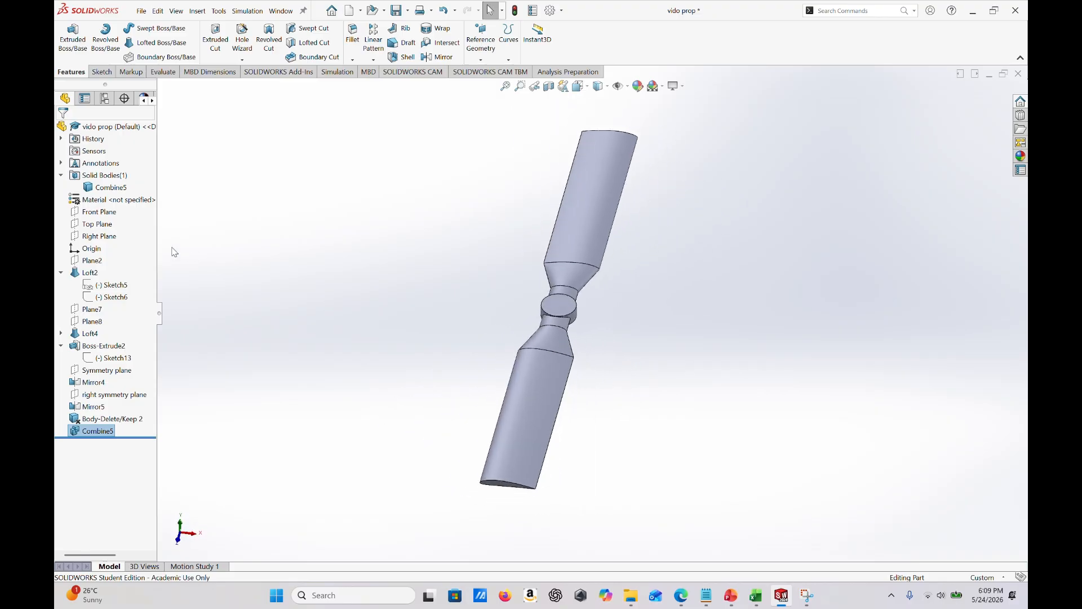
- Show the hub's Sketch13 and highlight the part origin to compare it with the hub centre
left_click(90, 248)
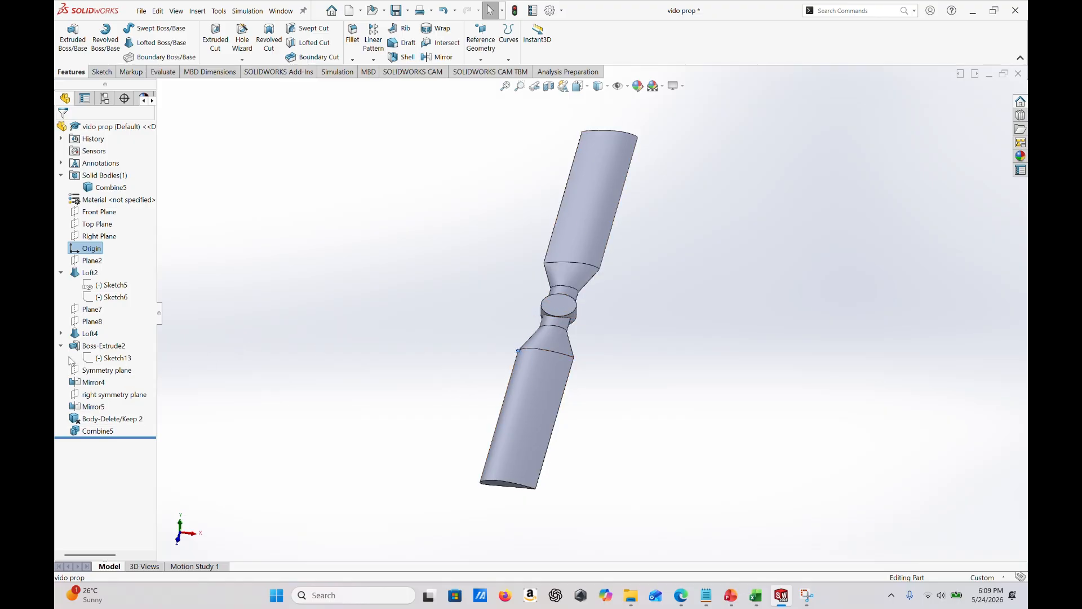
left_click(114, 359)
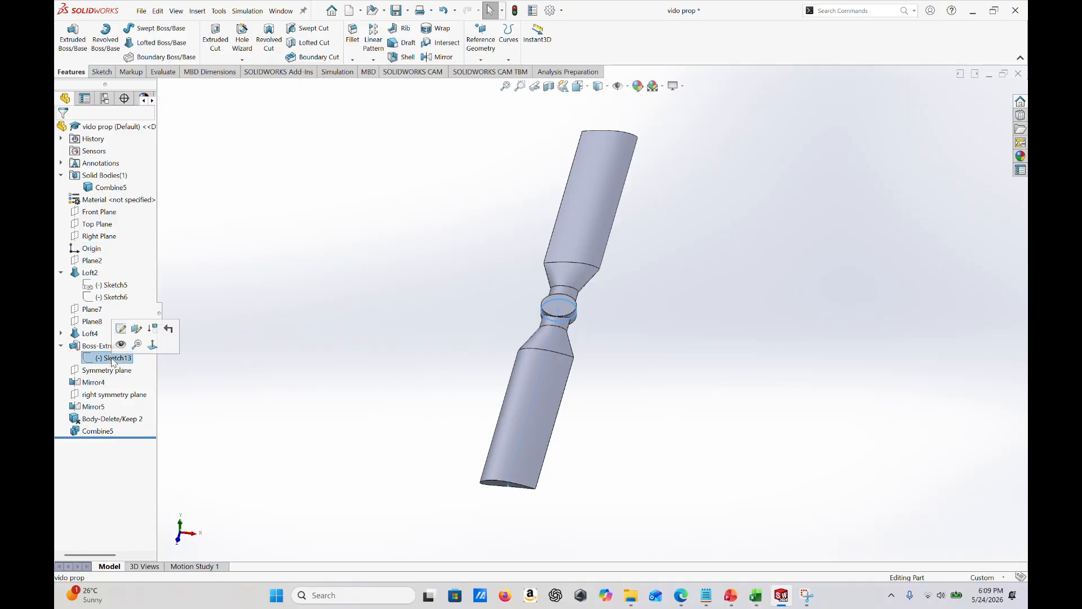
left_click(122, 345)
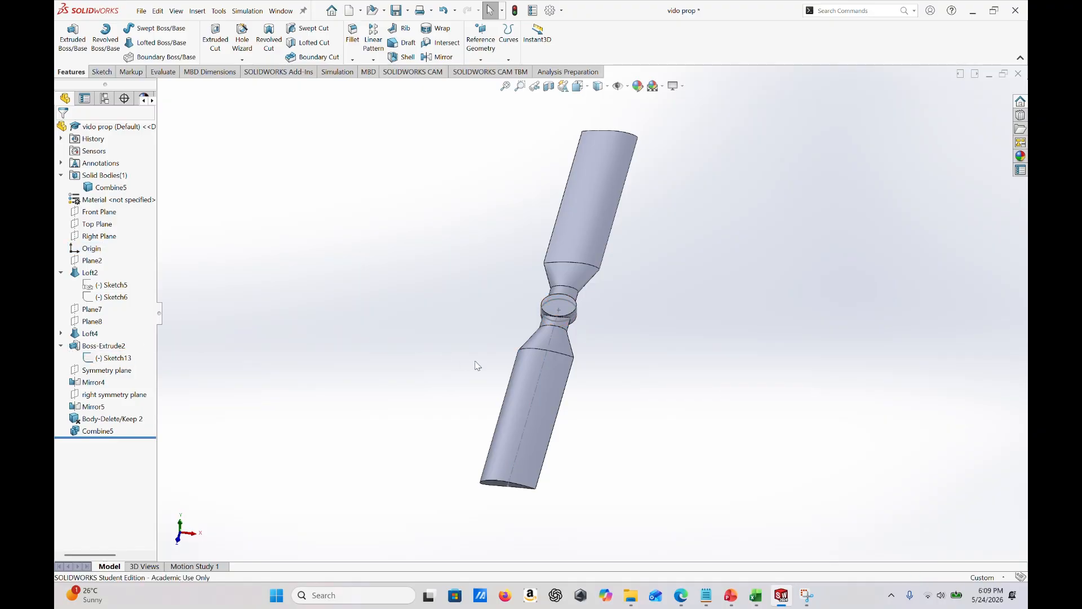
left_click(90, 249)
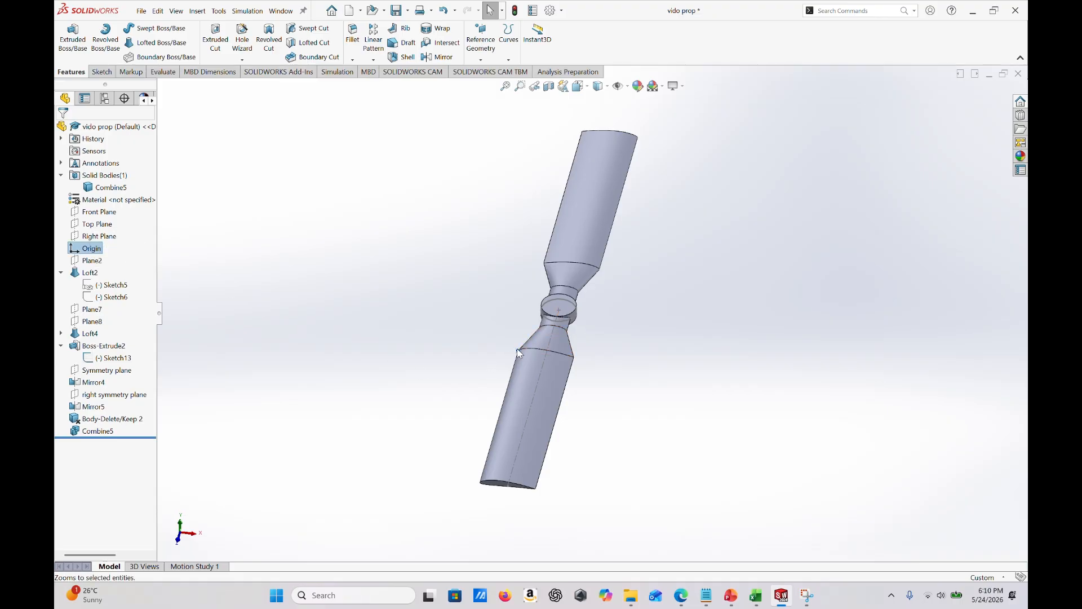
mouse_move(625, 387)
middle_mouse_down()
mouse_move(657, 379)
mouse_move(637, 395)
middle_mouse_up()
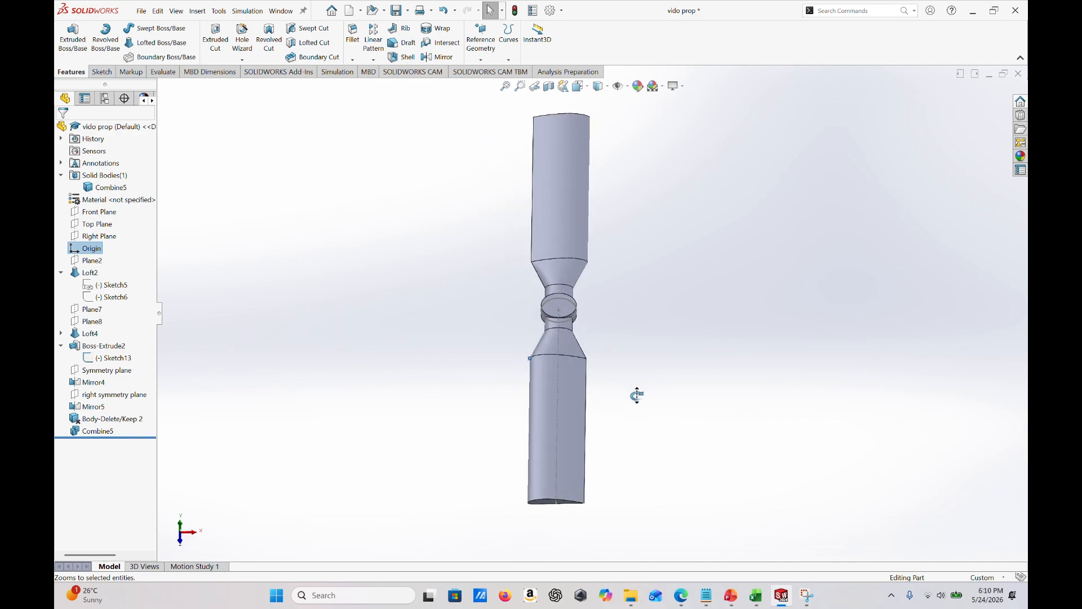
- Move the combined propeller body with Move/Copy Bodies, translating it from the hub sketch's centre point to the origin without copying
left_click(856, 9)
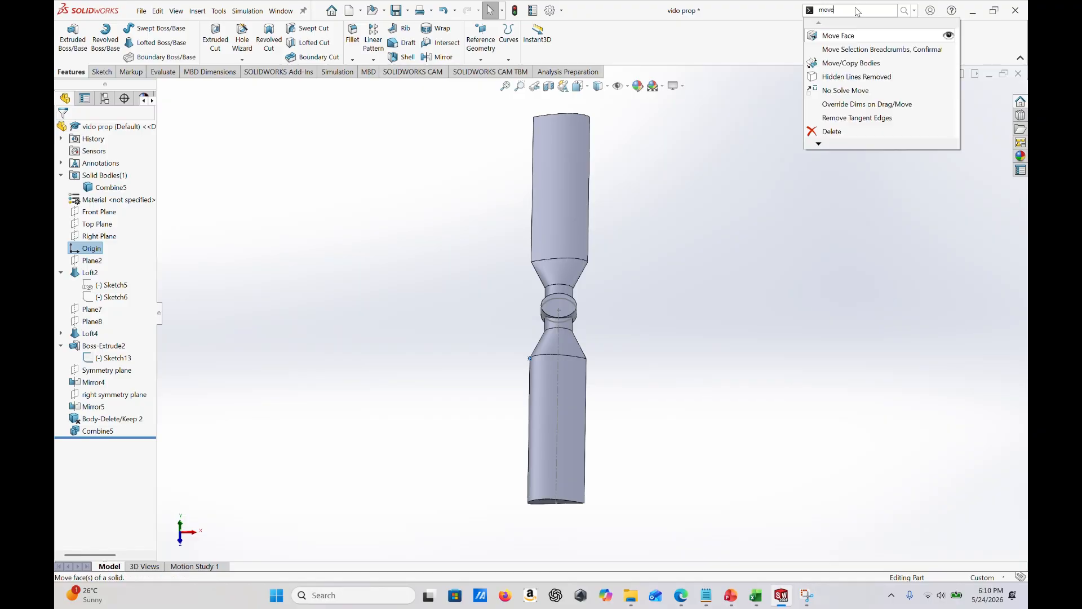
left_click(852, 63)
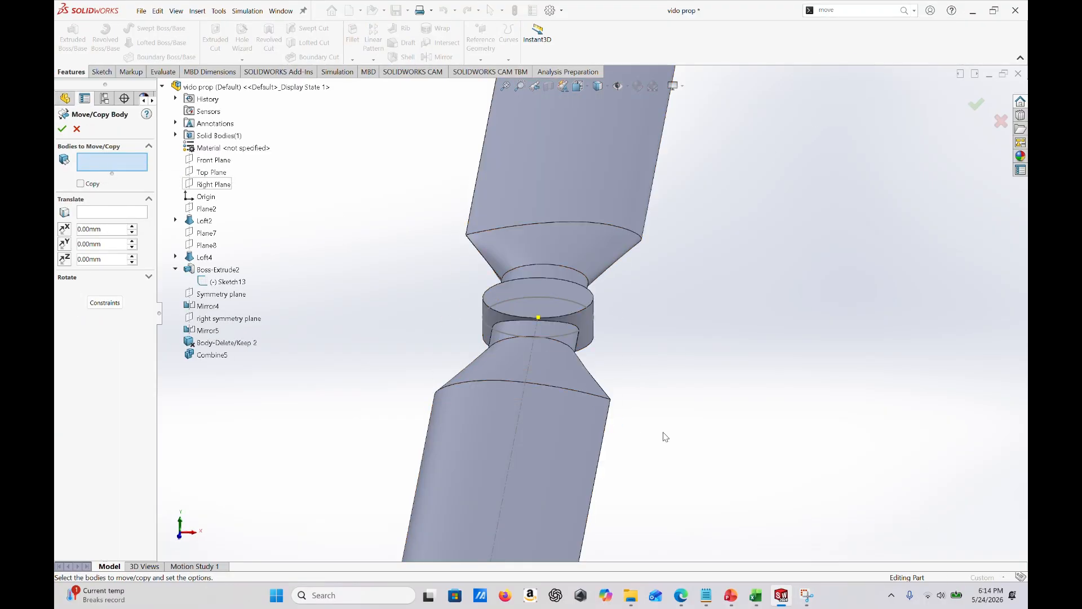
left_click(131, 210)
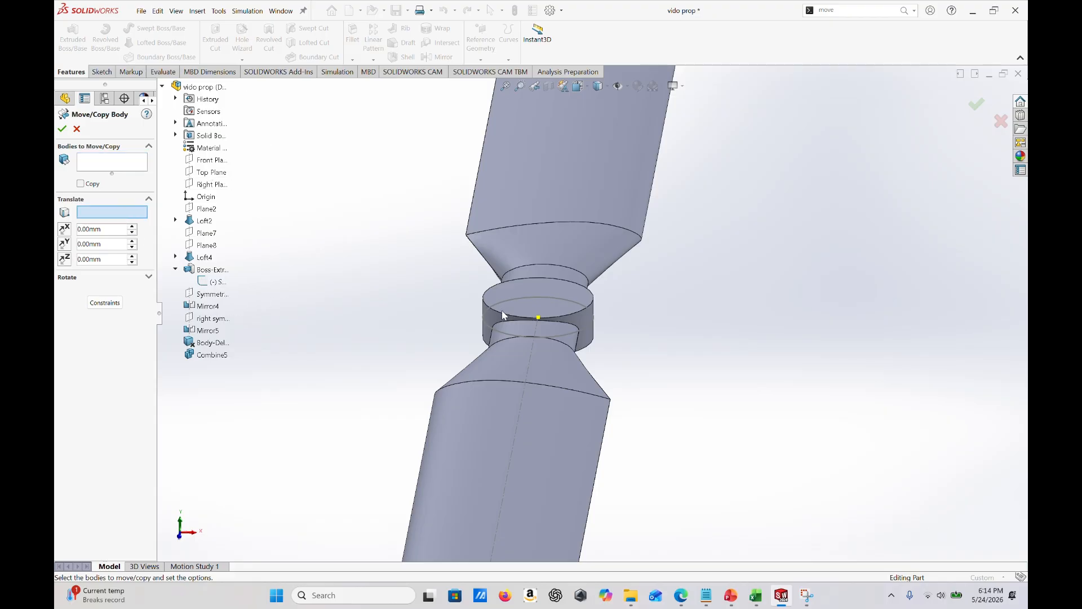
left_click(539, 319)
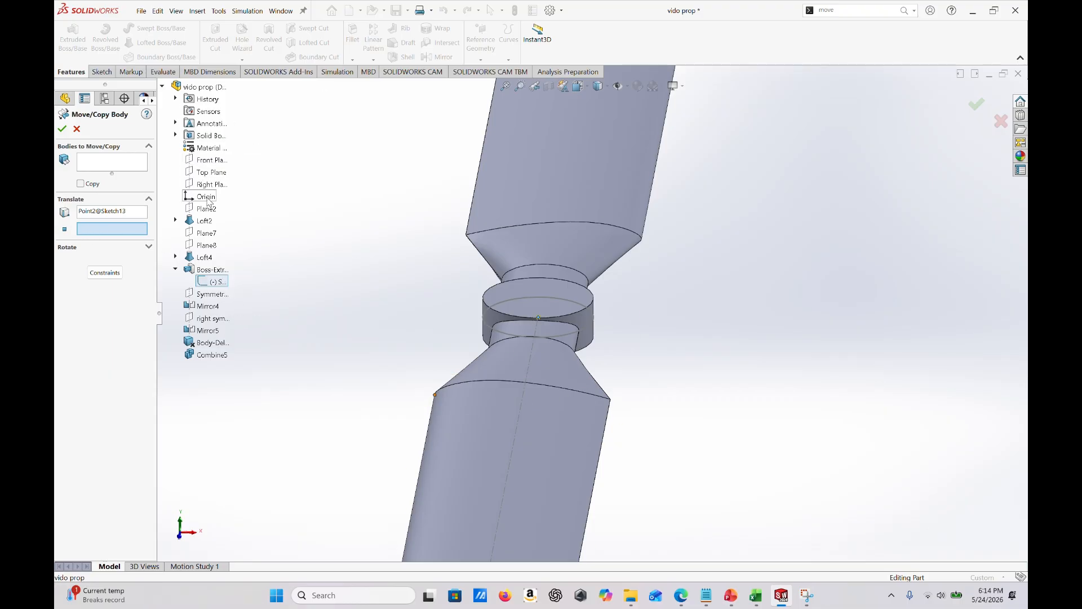
left_click(208, 201)
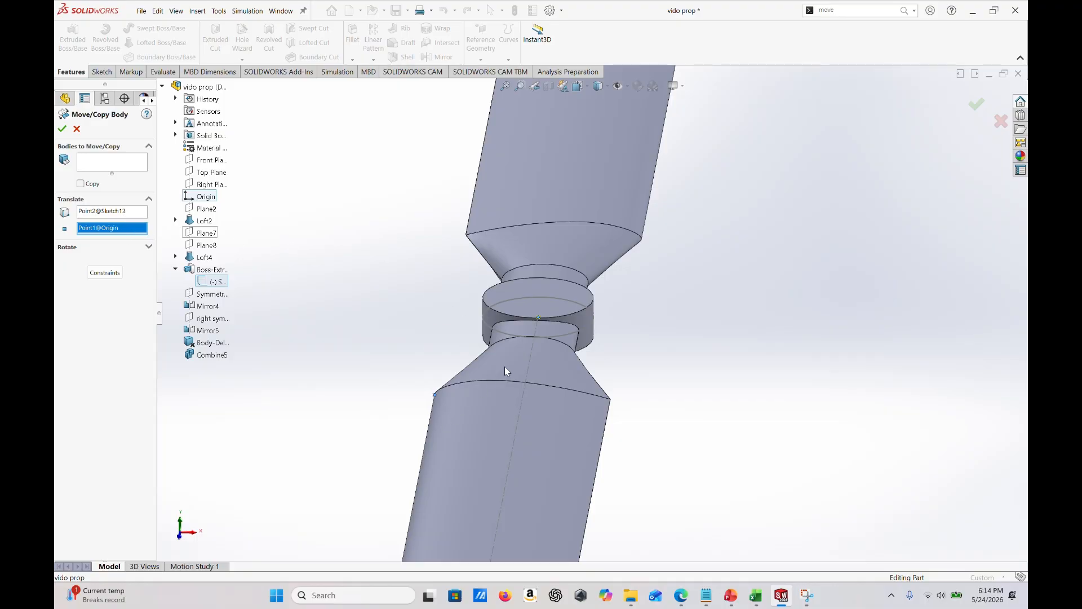
left_click(120, 168)
left_click(527, 184)
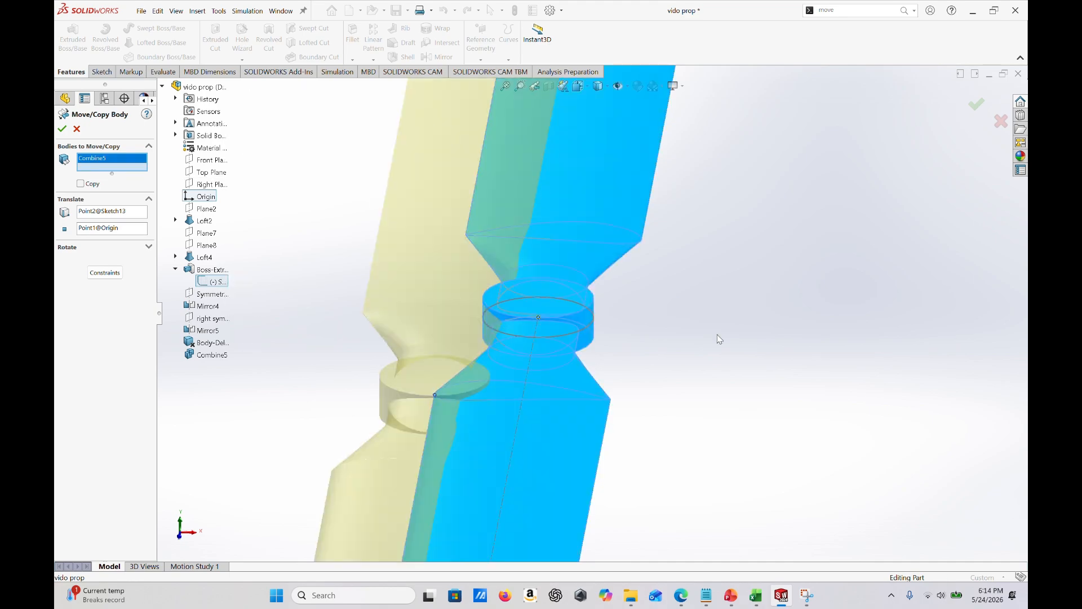
middle_click_drag(575, 382, 562, 355)
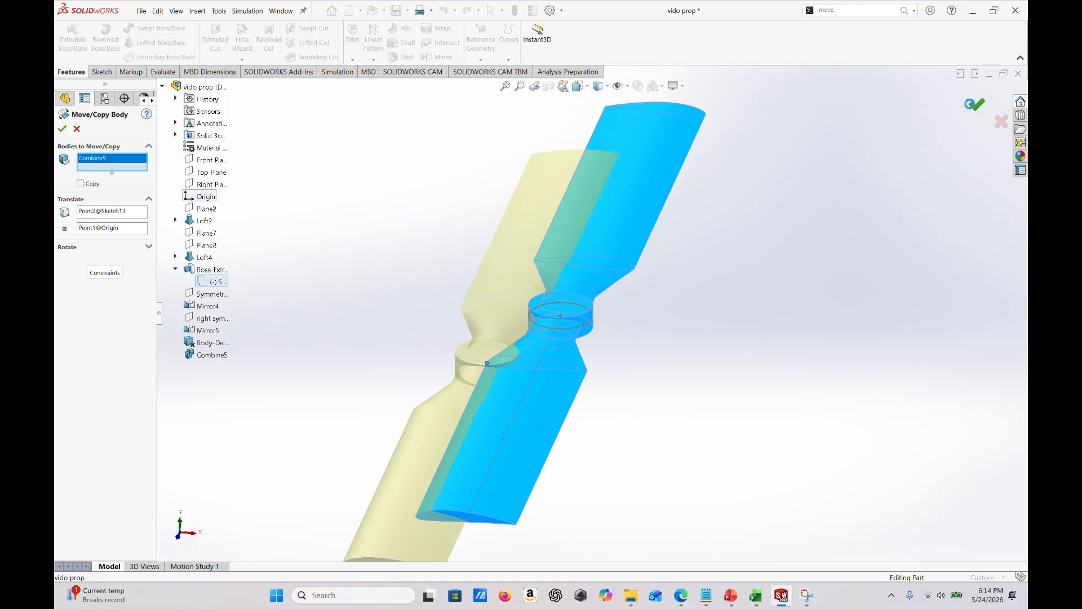
left_click(971, 106)
- Hide the hub's Sketch13, which lies beside the moved propeller
middle_click_drag(601, 394, 577, 424)
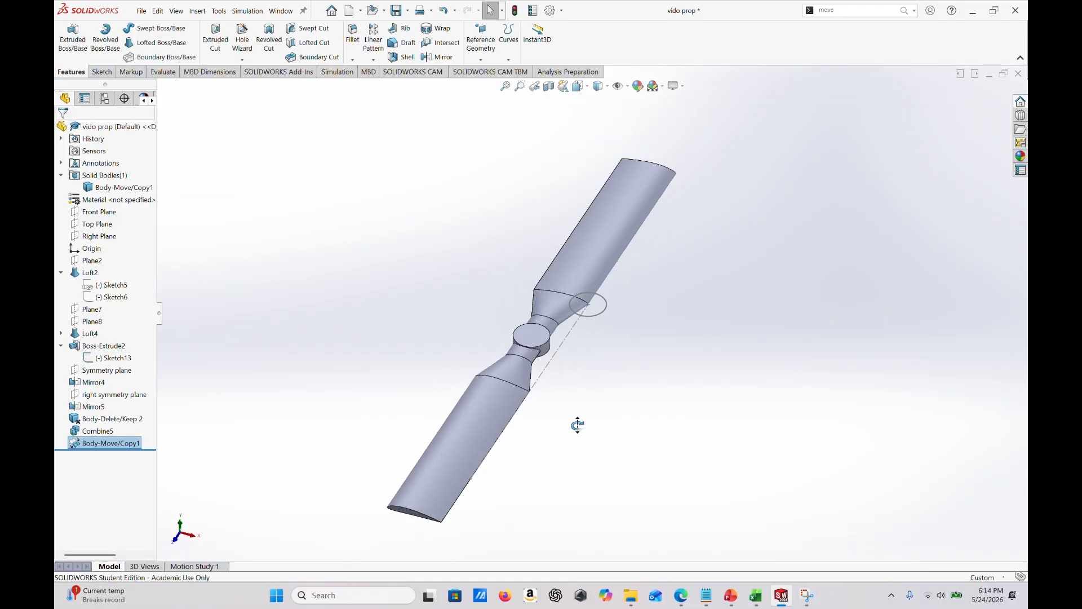
right_click(588, 305)
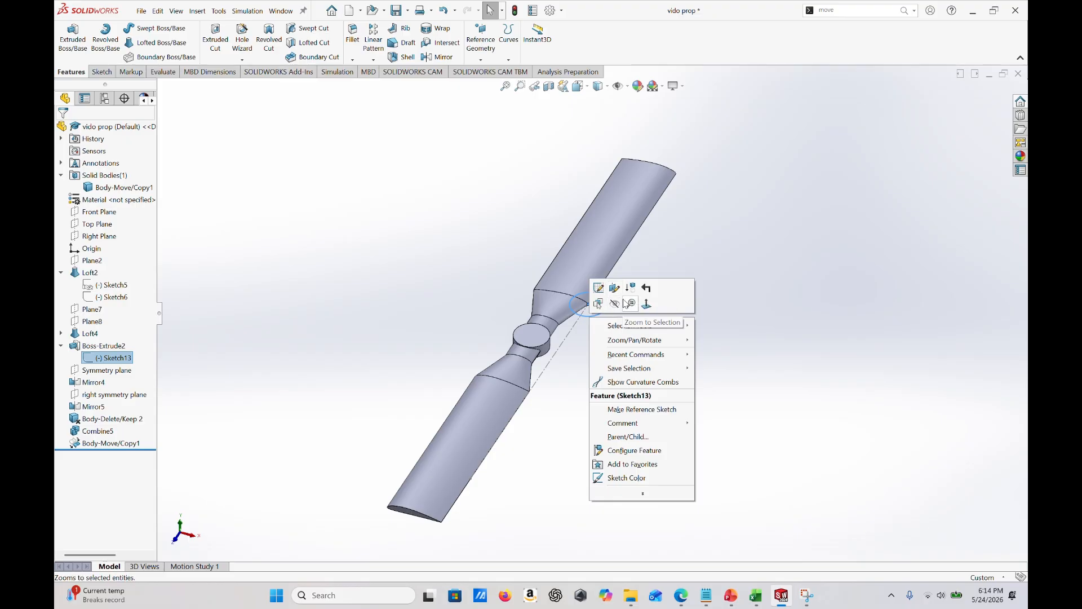
key("Escape")
mouse_move(635, 355)
middle_mouse_down()
mouse_move(582, 343)
mouse_move(592, 307)
mouse_move(652, 285)
mouse_move(660, 297)
mouse_move(580, 310)
mouse_move(607, 359)
middle_mouse_up()
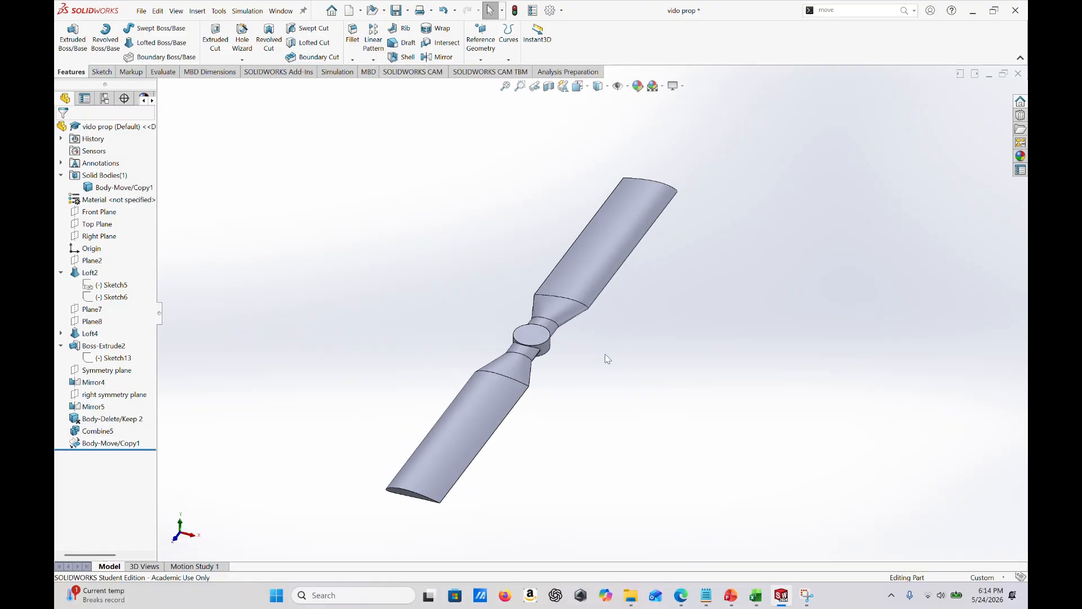